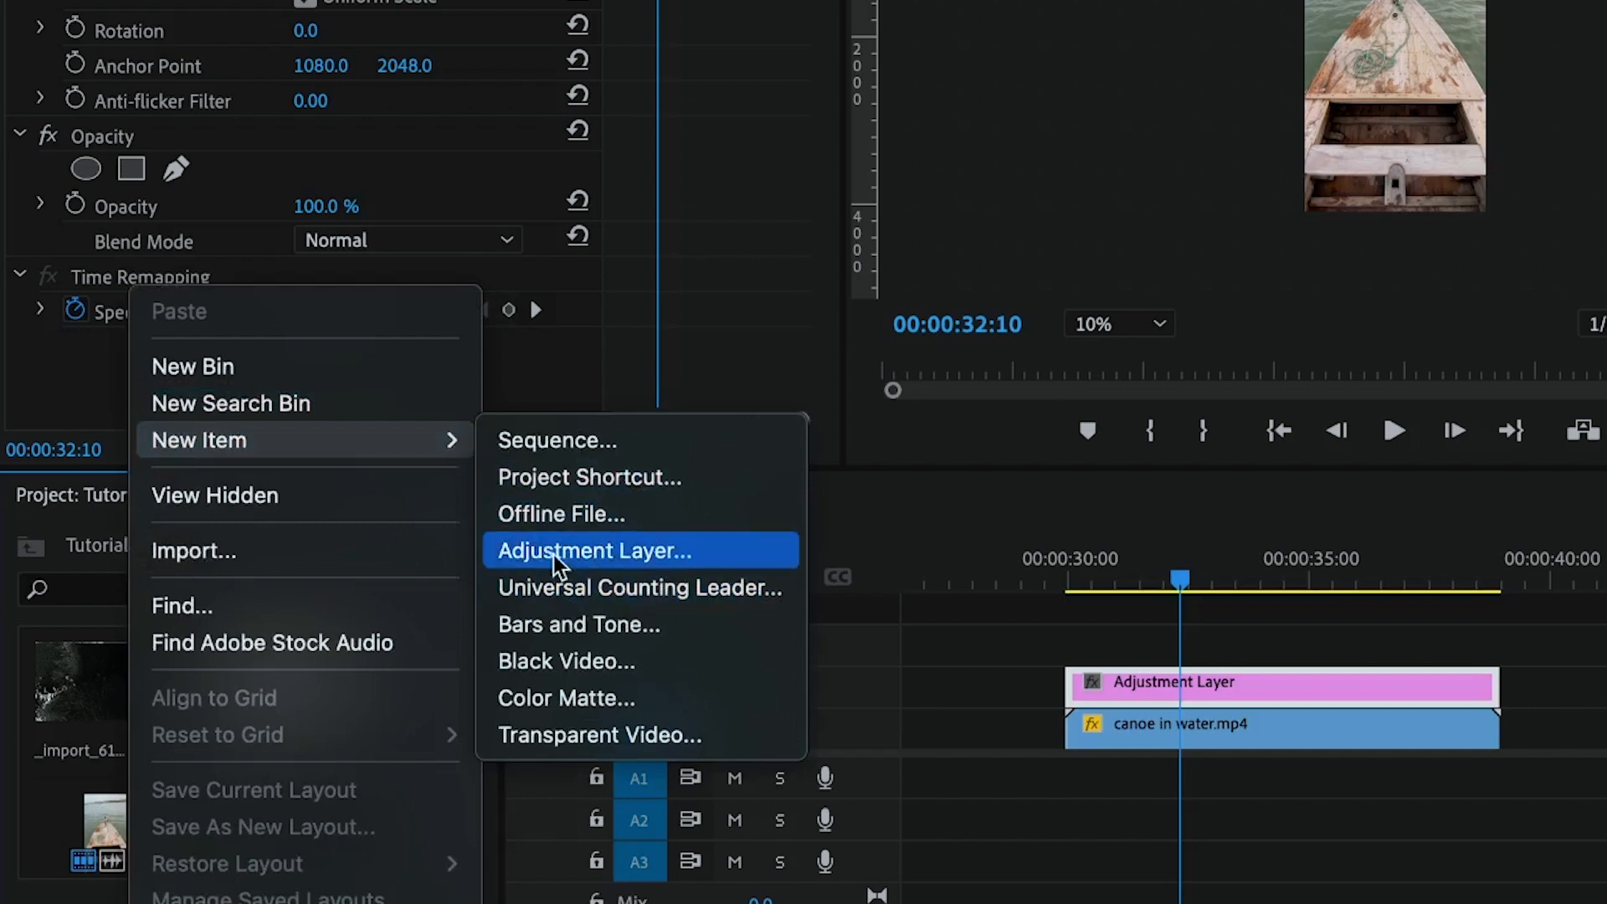
- Show the Effects library so that video effects can be searched for
left_click(1326, 818)
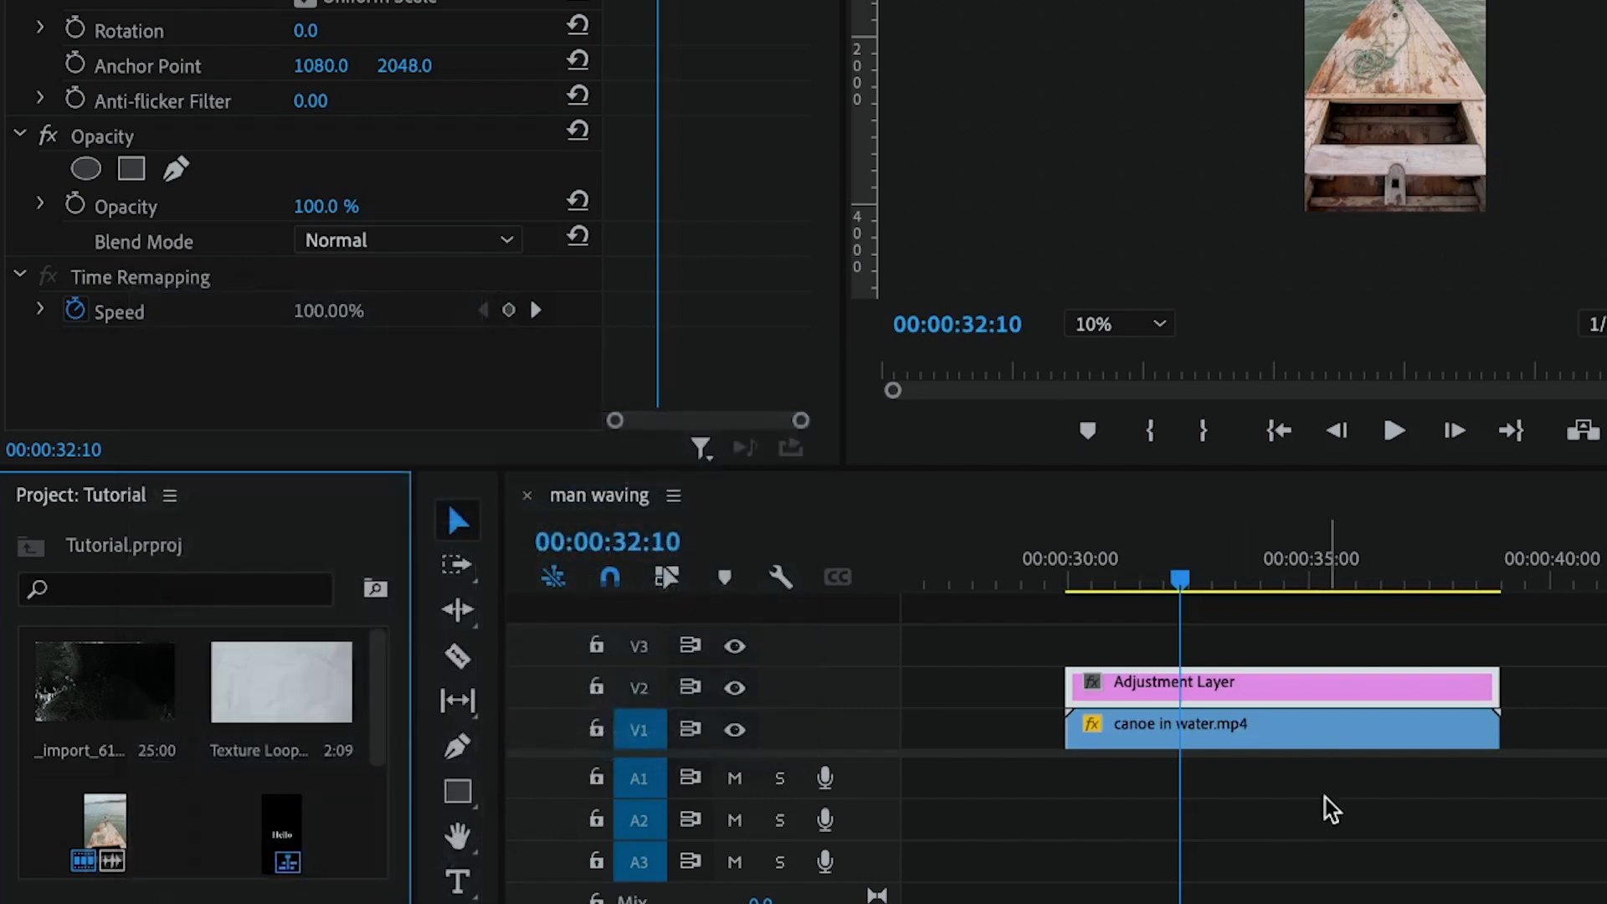
left_click(1324, 794)
left_click(1202, 92)
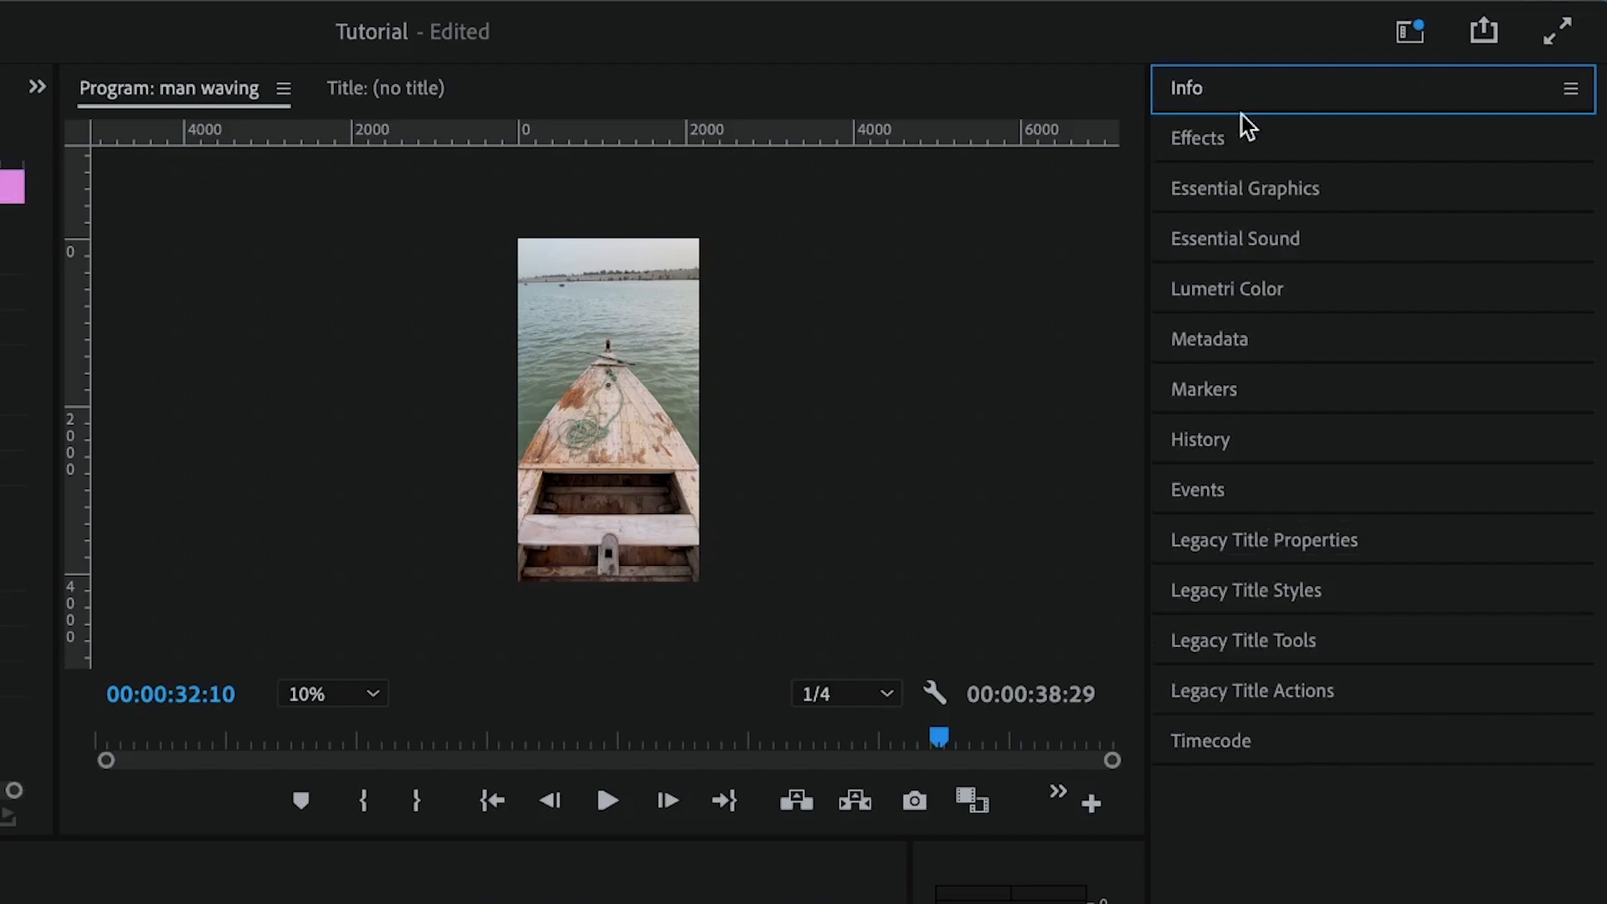
left_click(1235, 144)
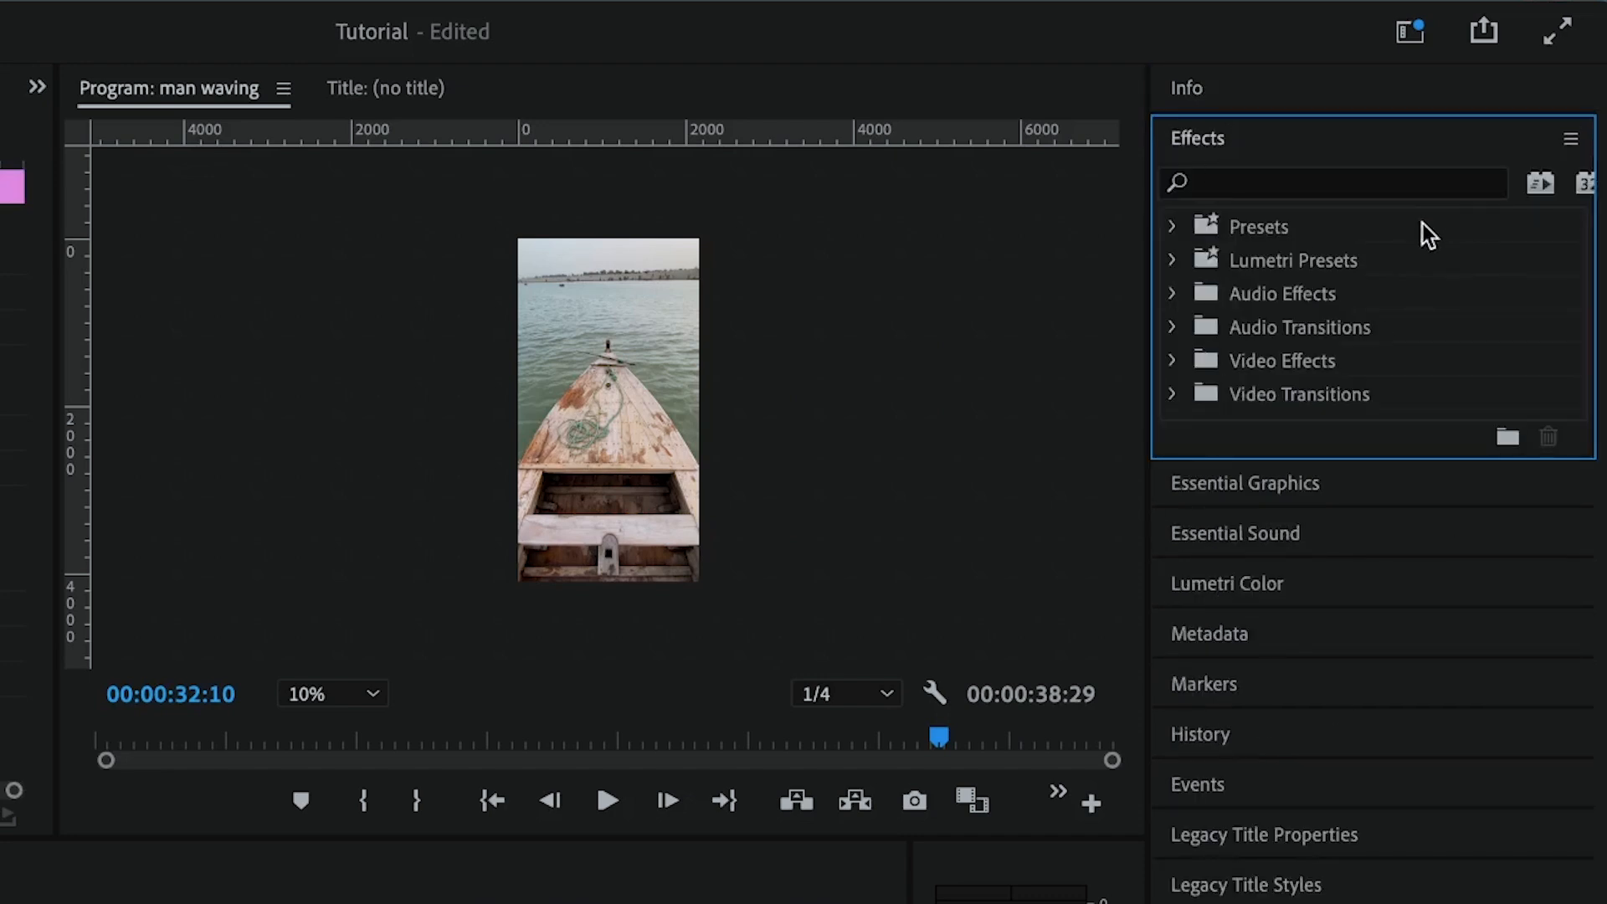
left_click(288, 11)
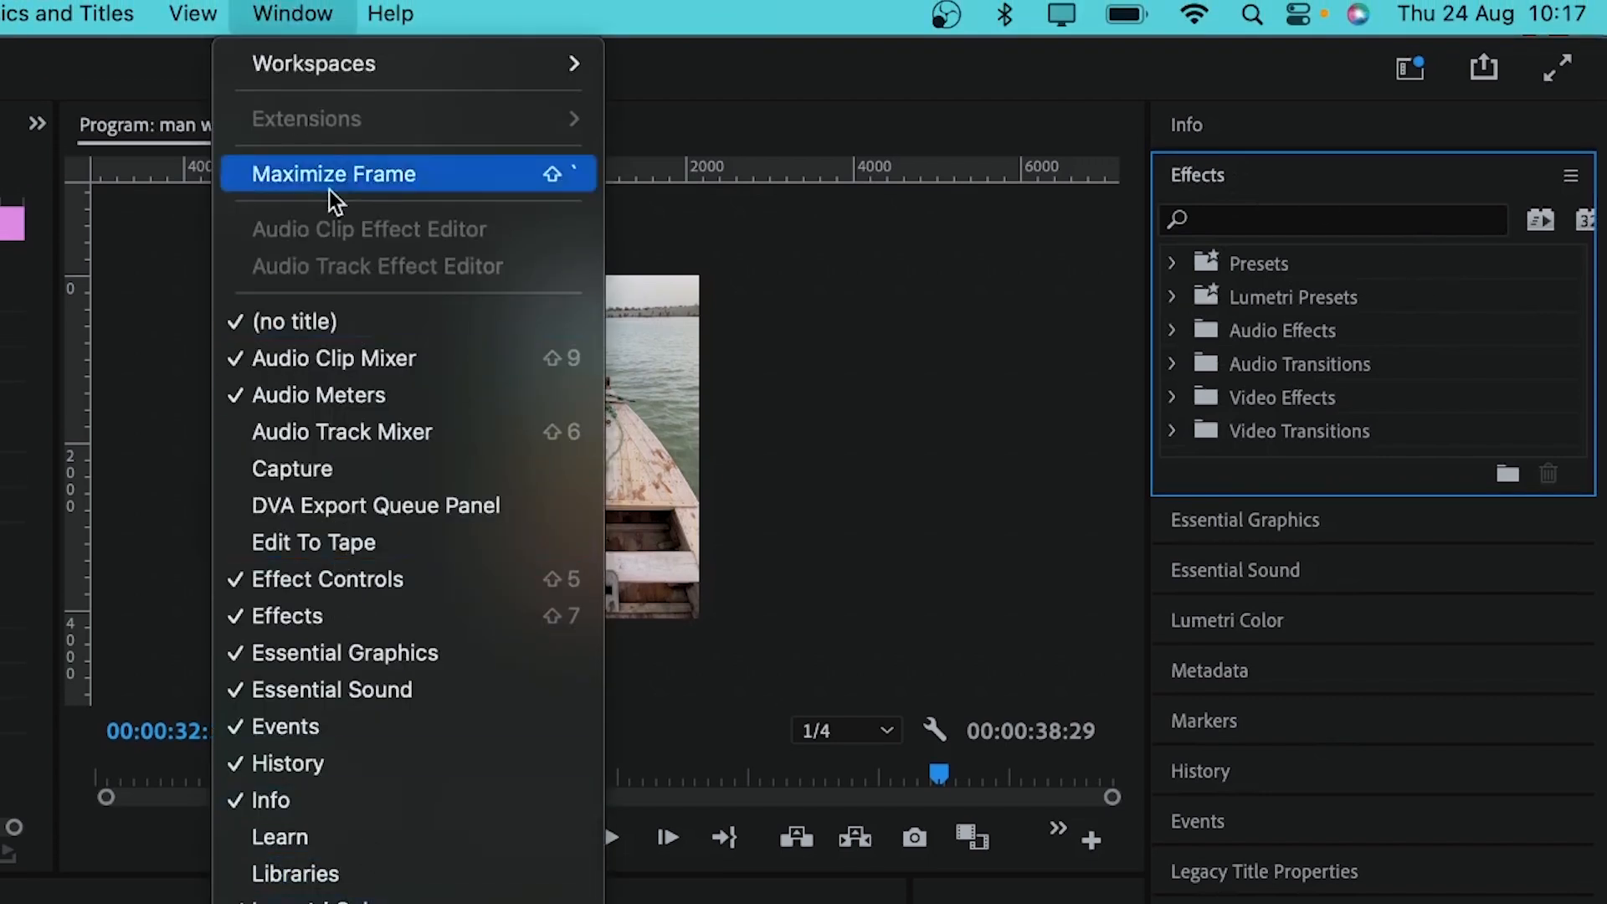
scroll(408, 887, "down", 2)
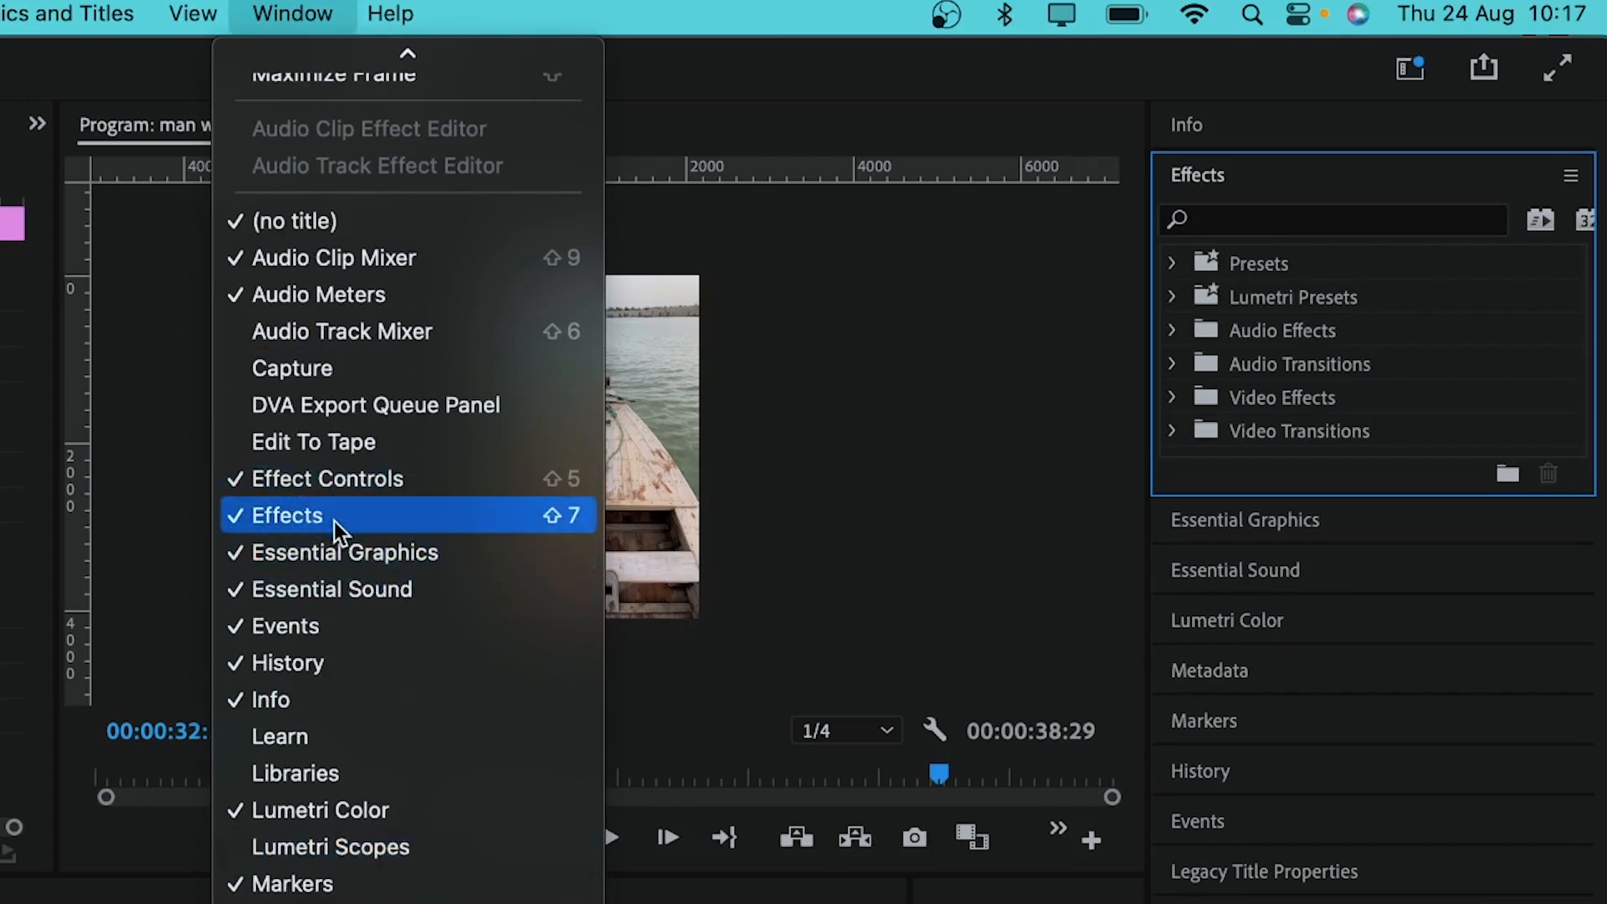
left_click(563, 517)
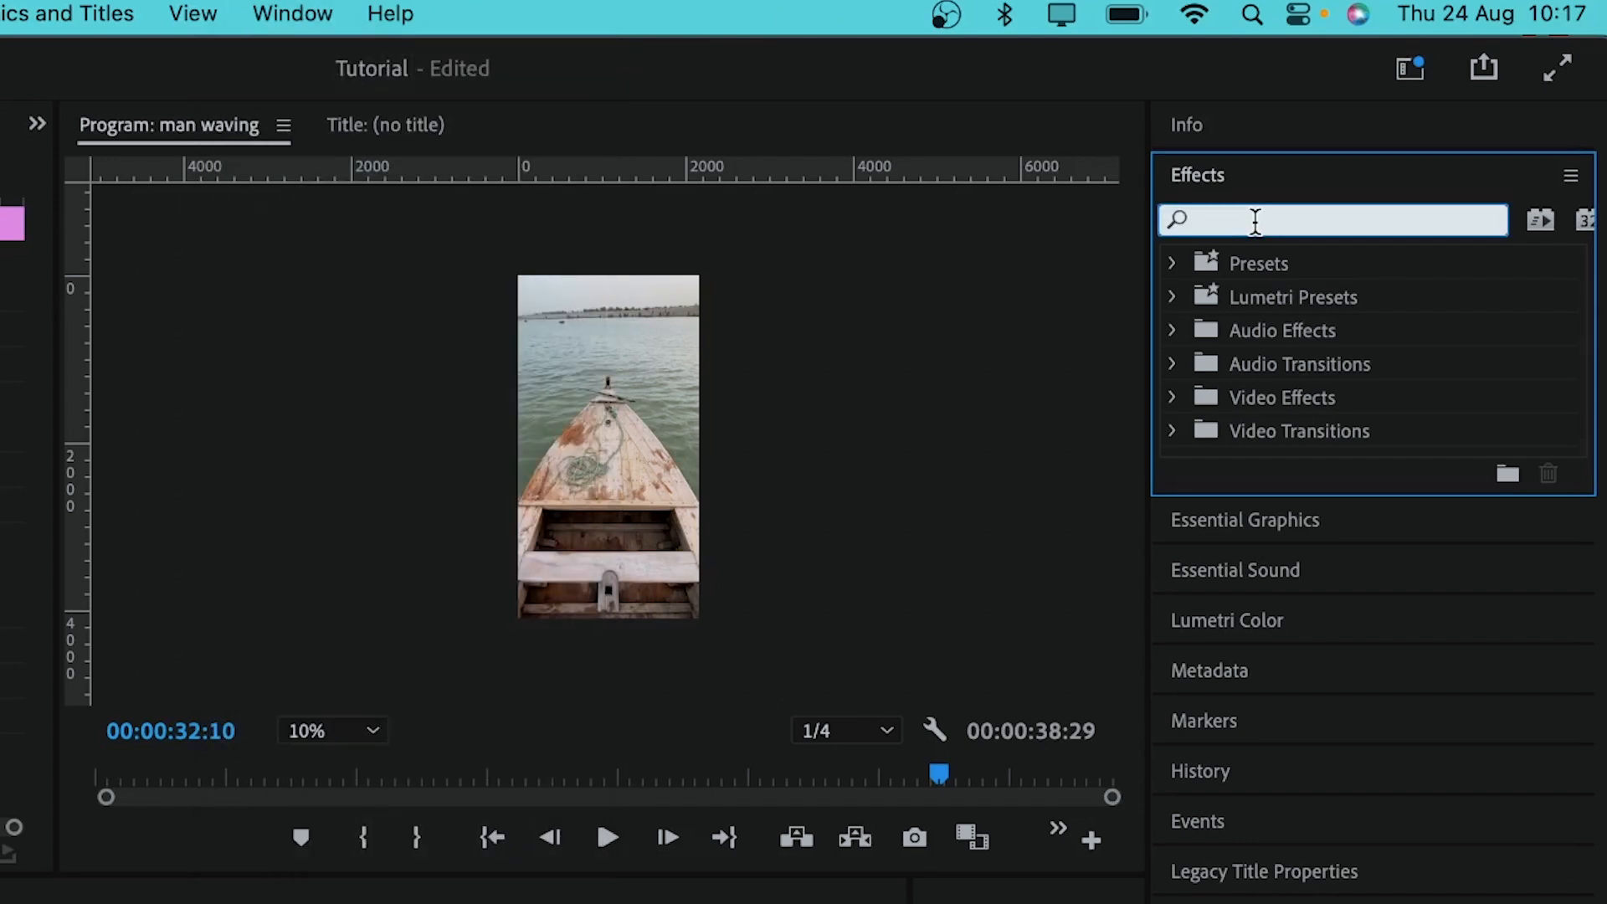
- Search the effects for "turbul" and apply Turbulent Displace to the adjustment layer above the canoe clip
type("turbul")
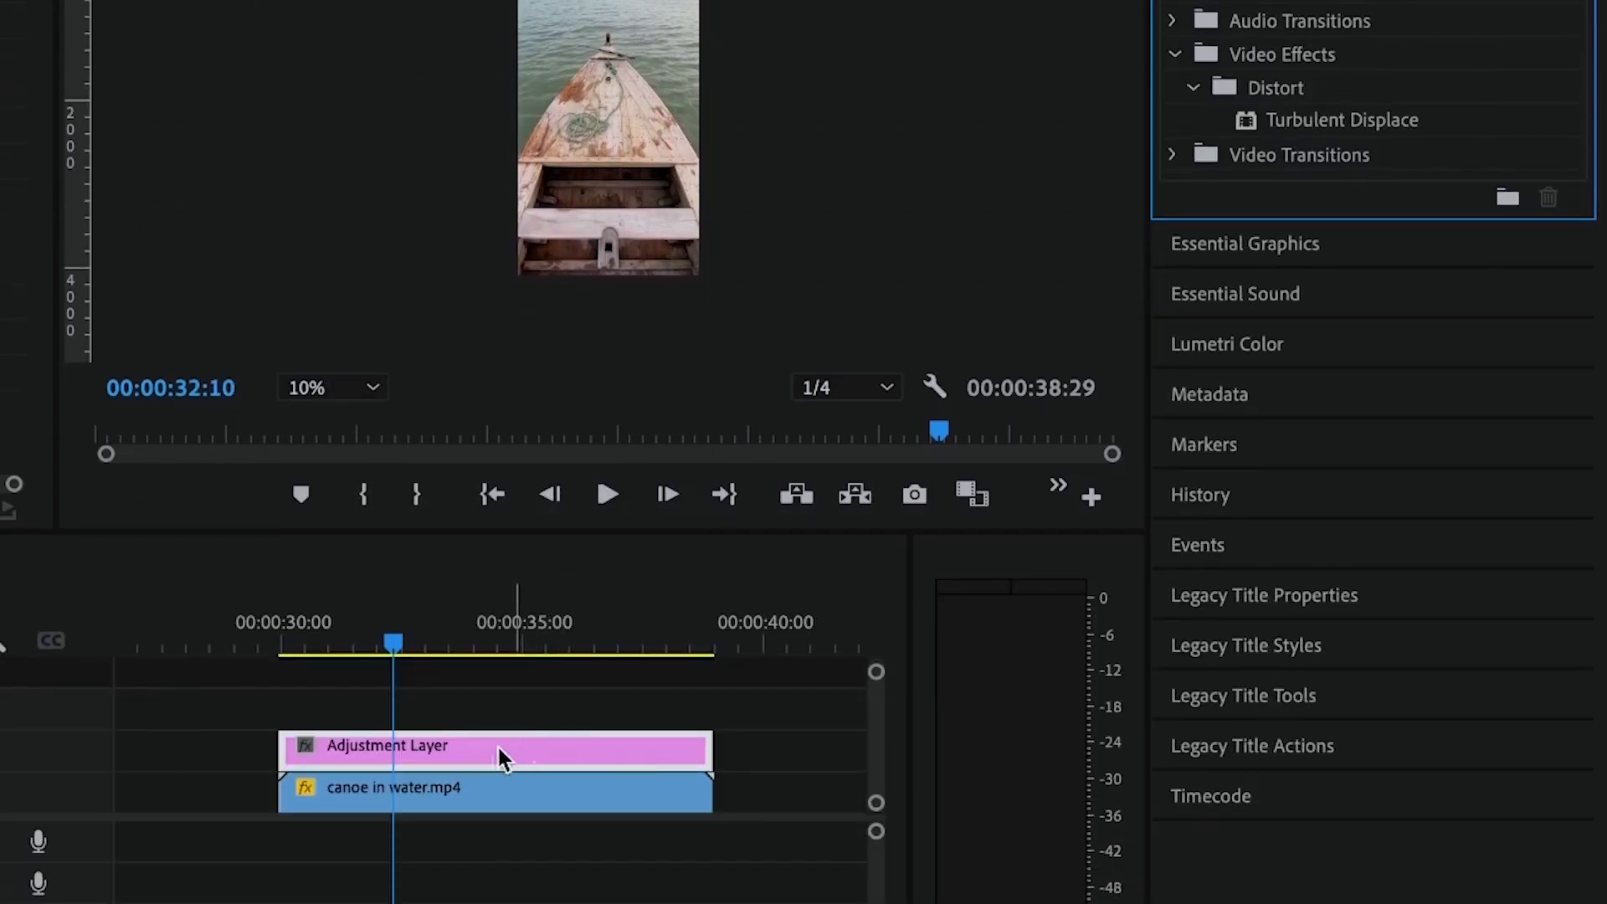
left_click(1324, 122)
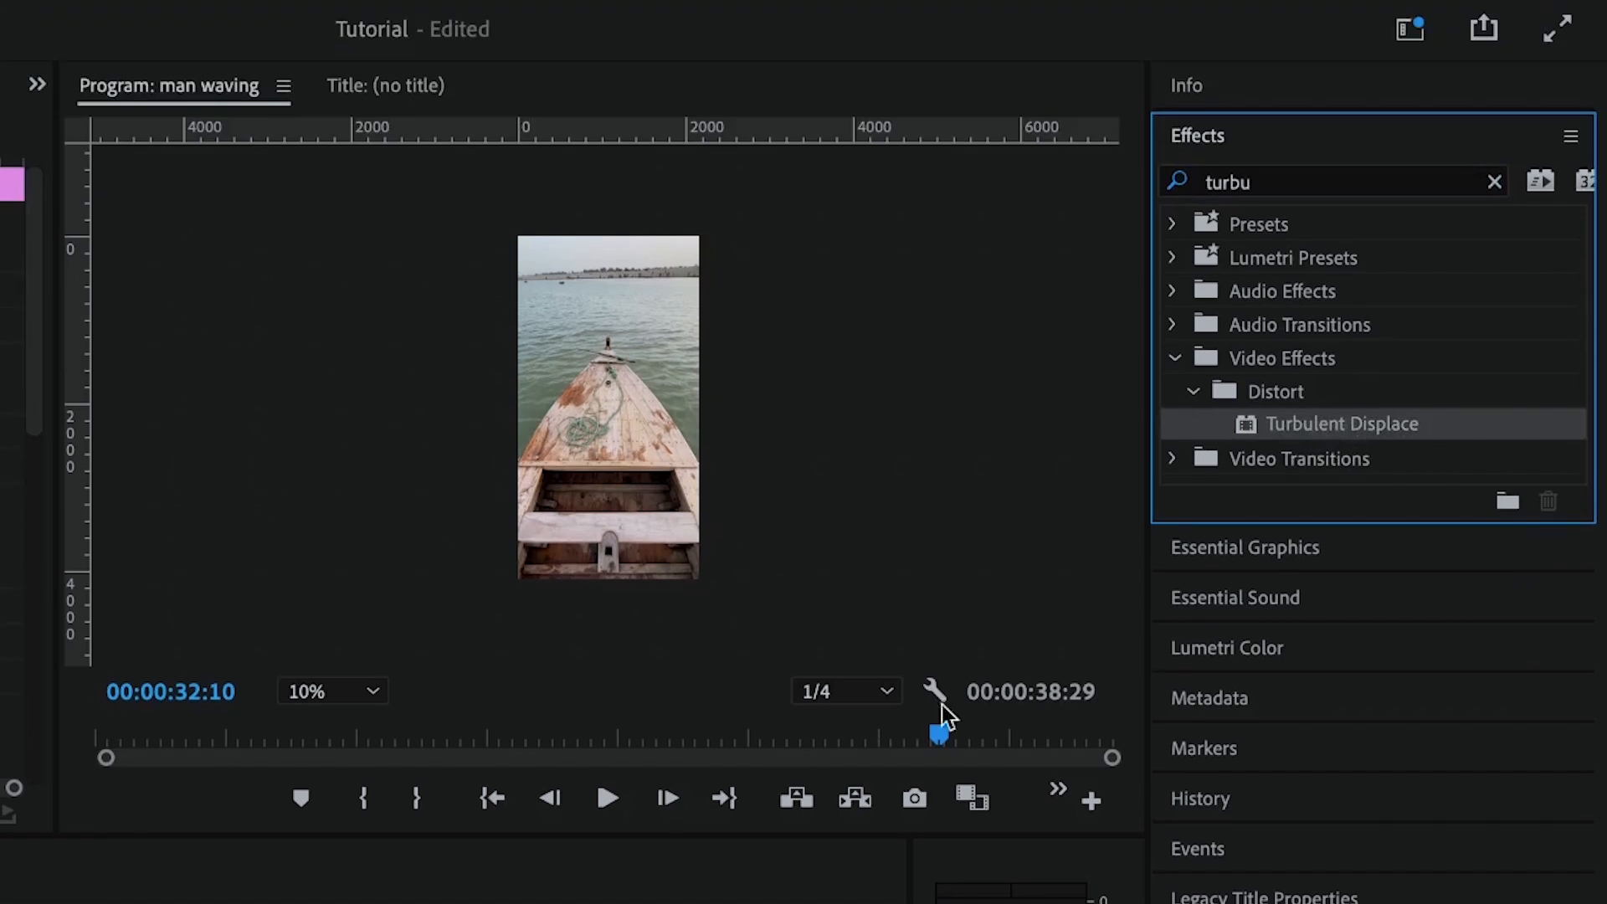
scroll(15, 474, "down", 10)
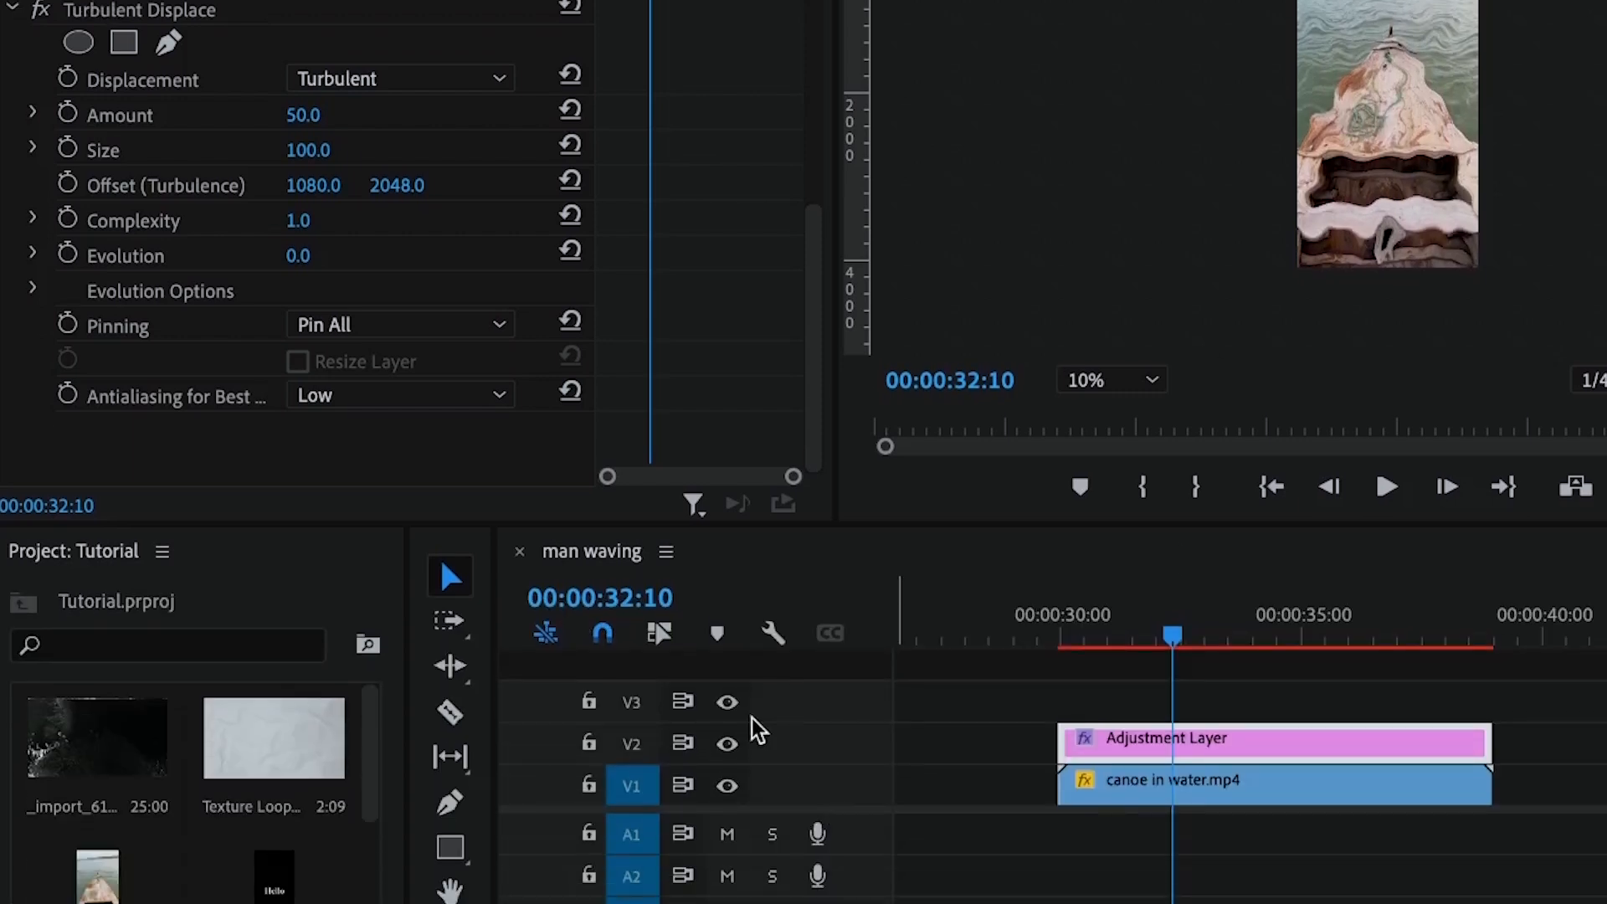
- Hide and re-show track V2 to compare the canoe footage without and with the distortion
left_click(726, 744)
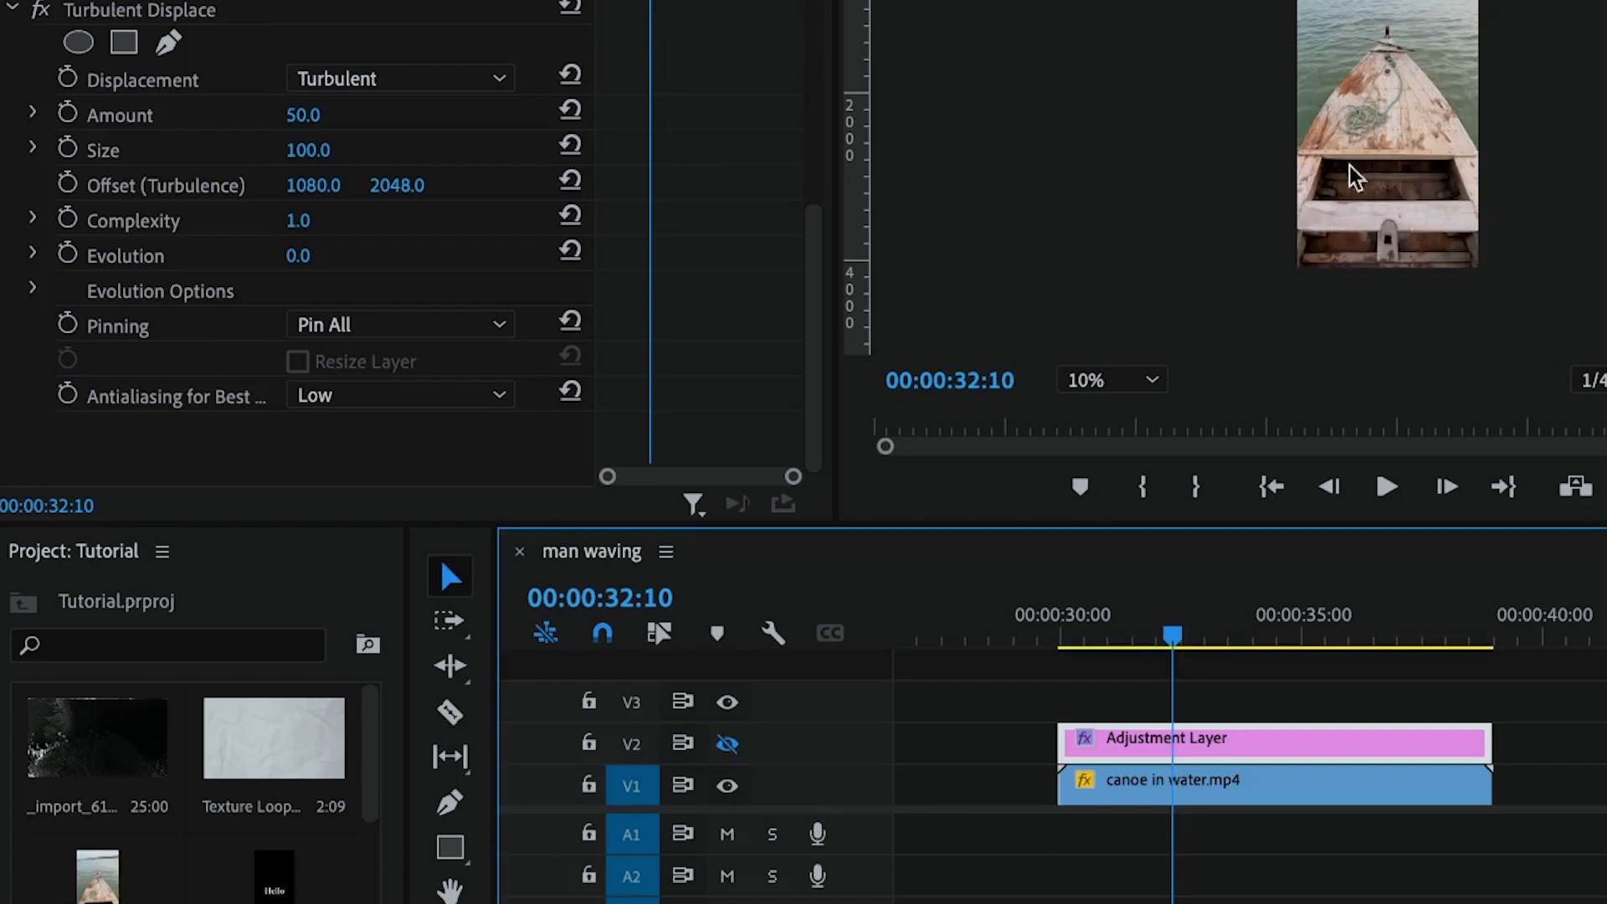
left_click(728, 744)
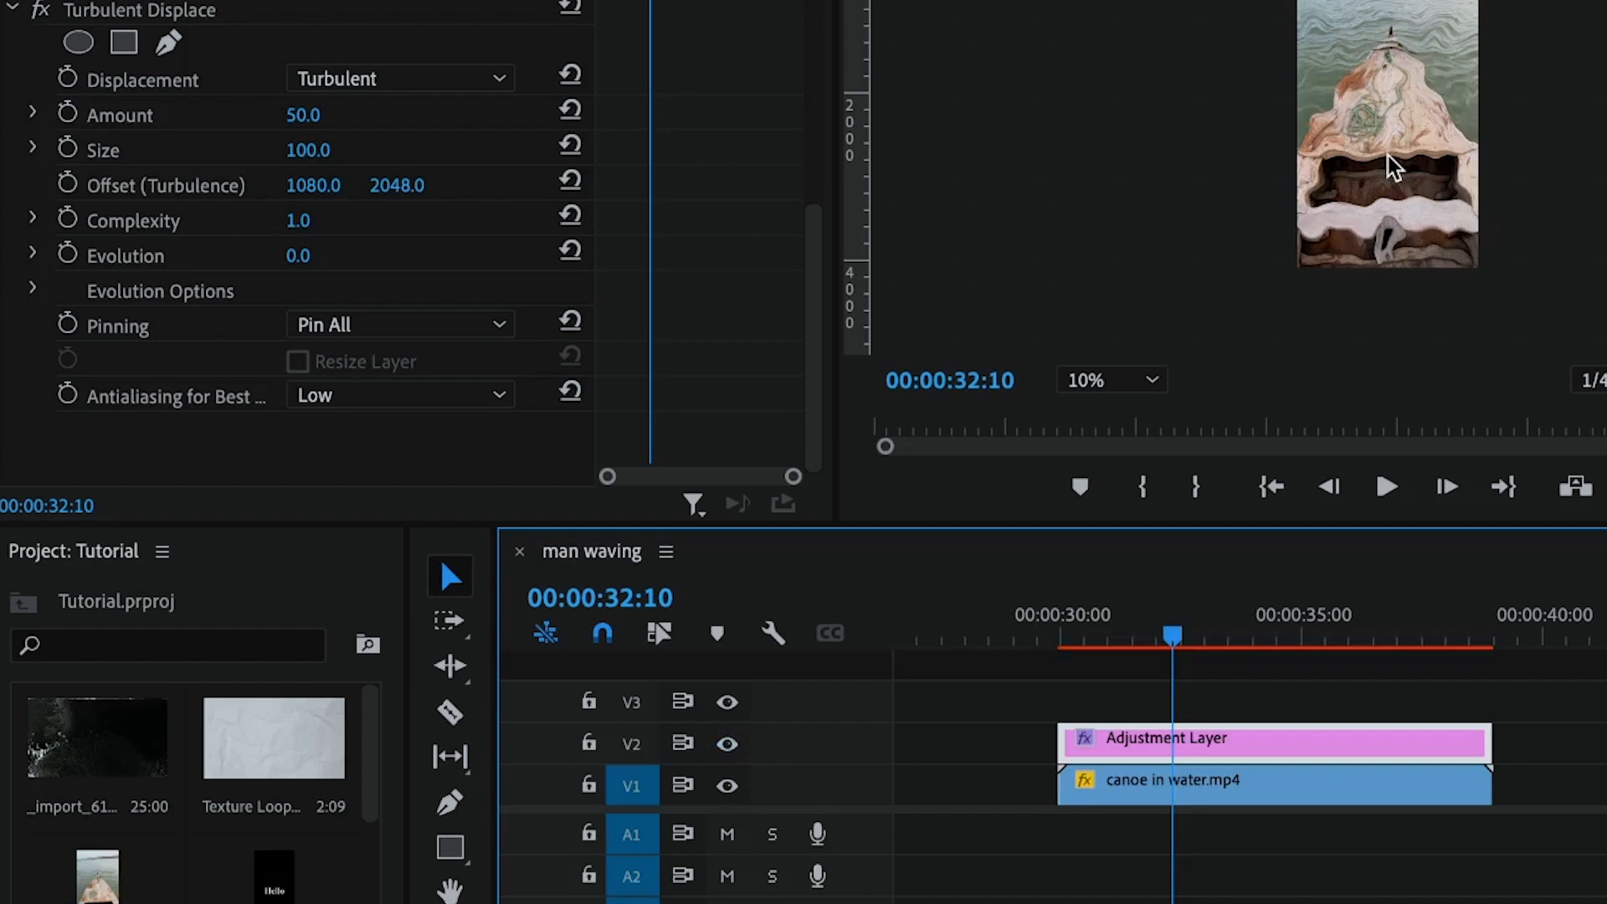
- Set the displacement type of the lower Turbulent Displace effect to Twist
left_click(117, 12)
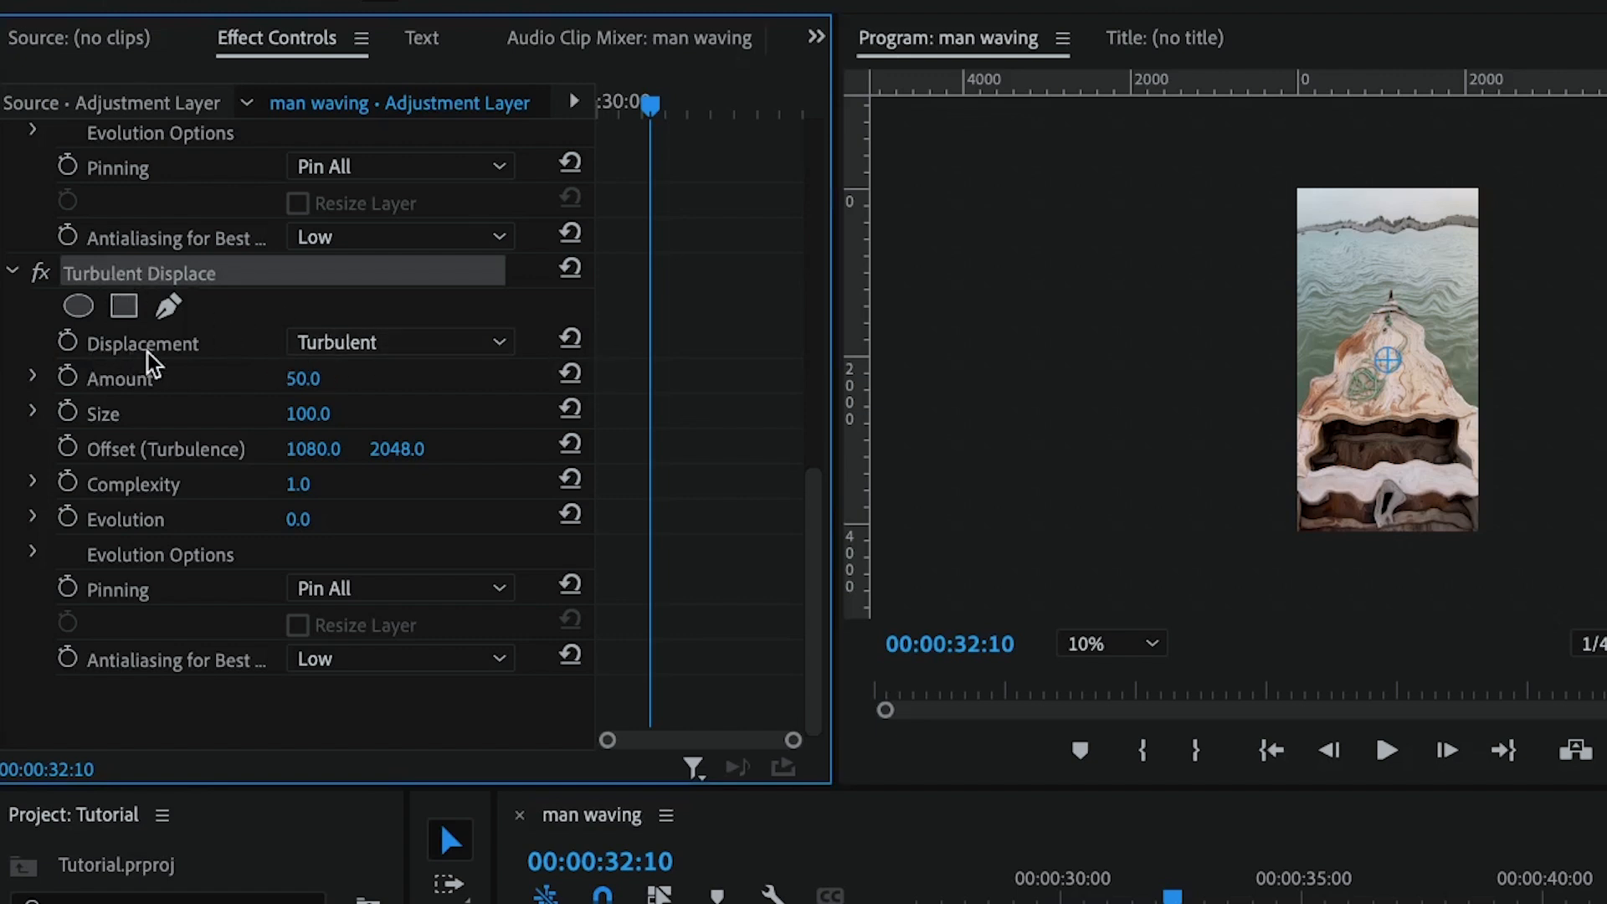
left_click(332, 344)
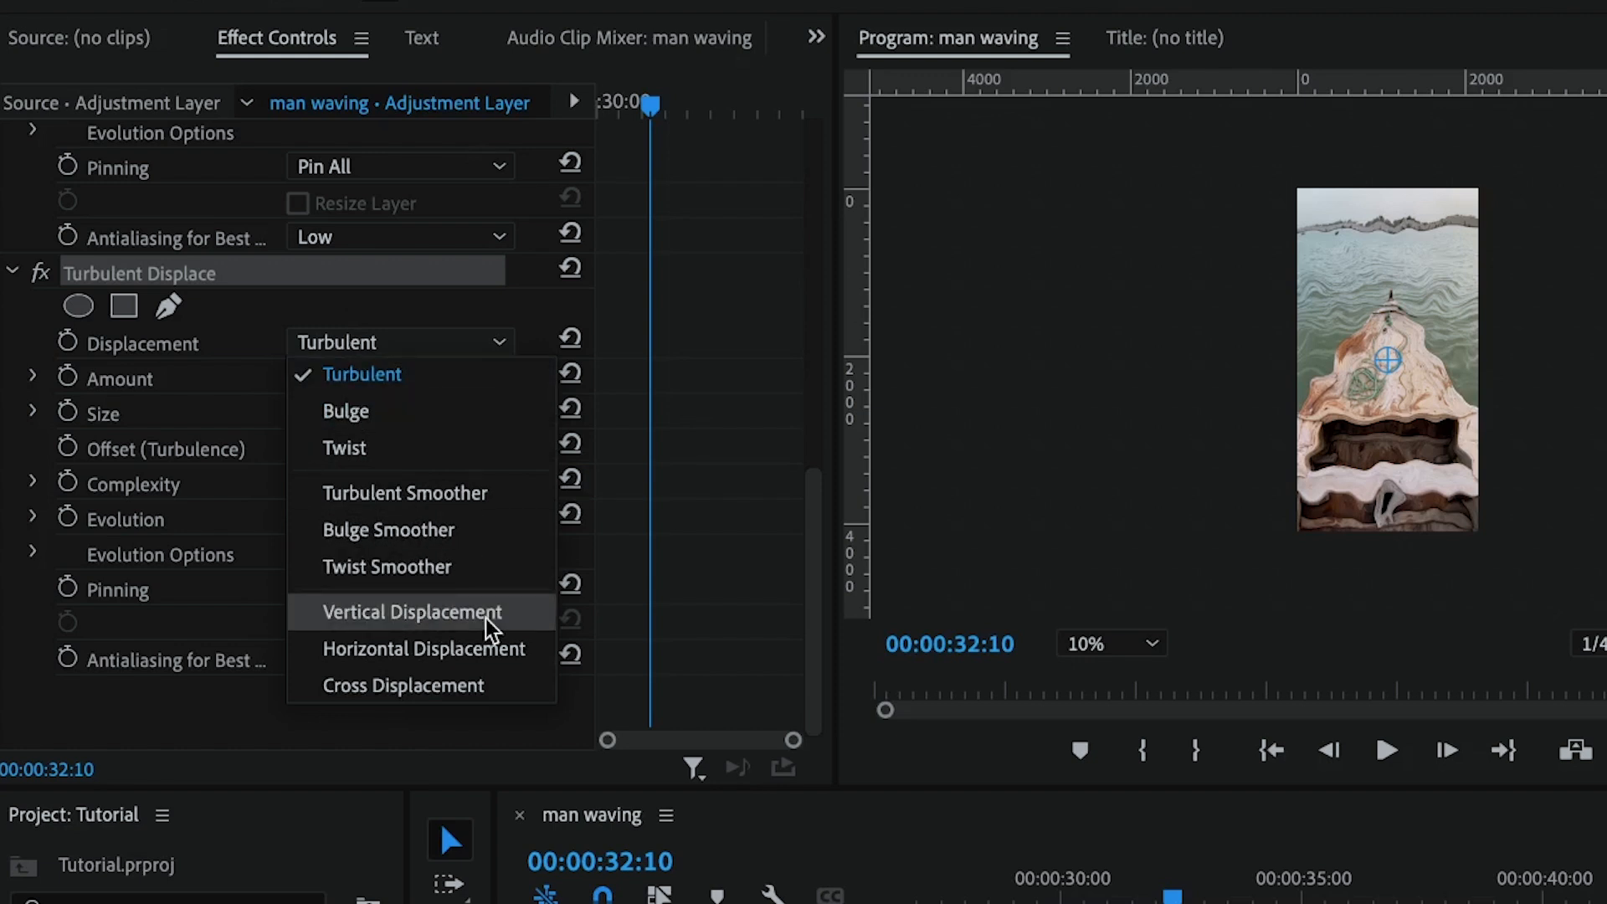
left_click(349, 456)
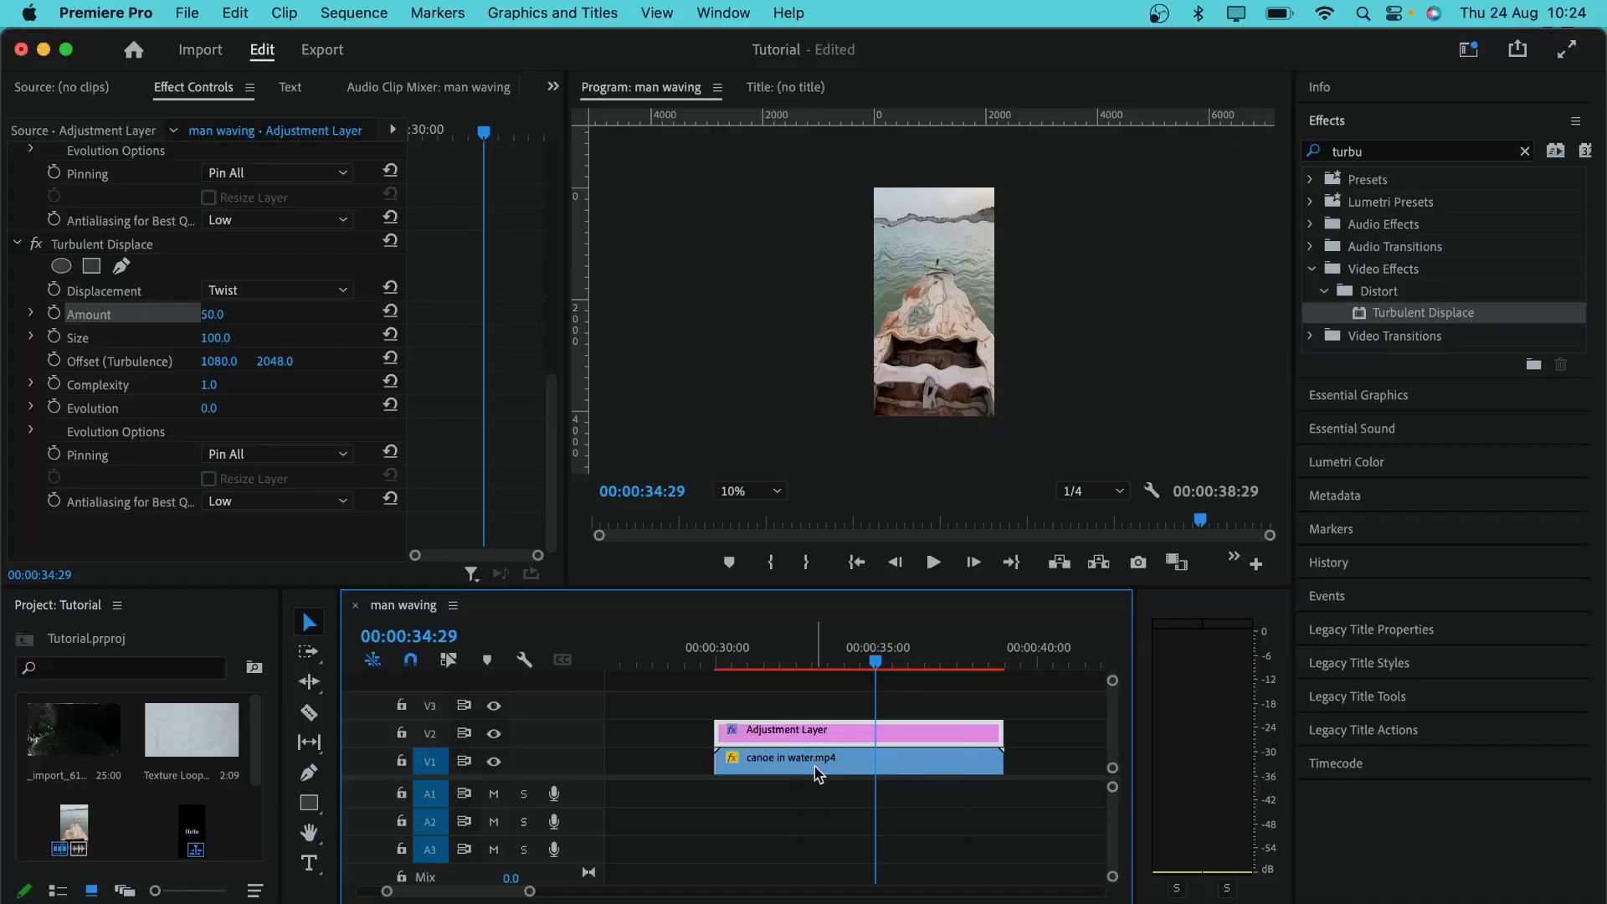
- Remove Turbulent Displace from the adjustment layer above the canoe clip
left_click(817, 769)
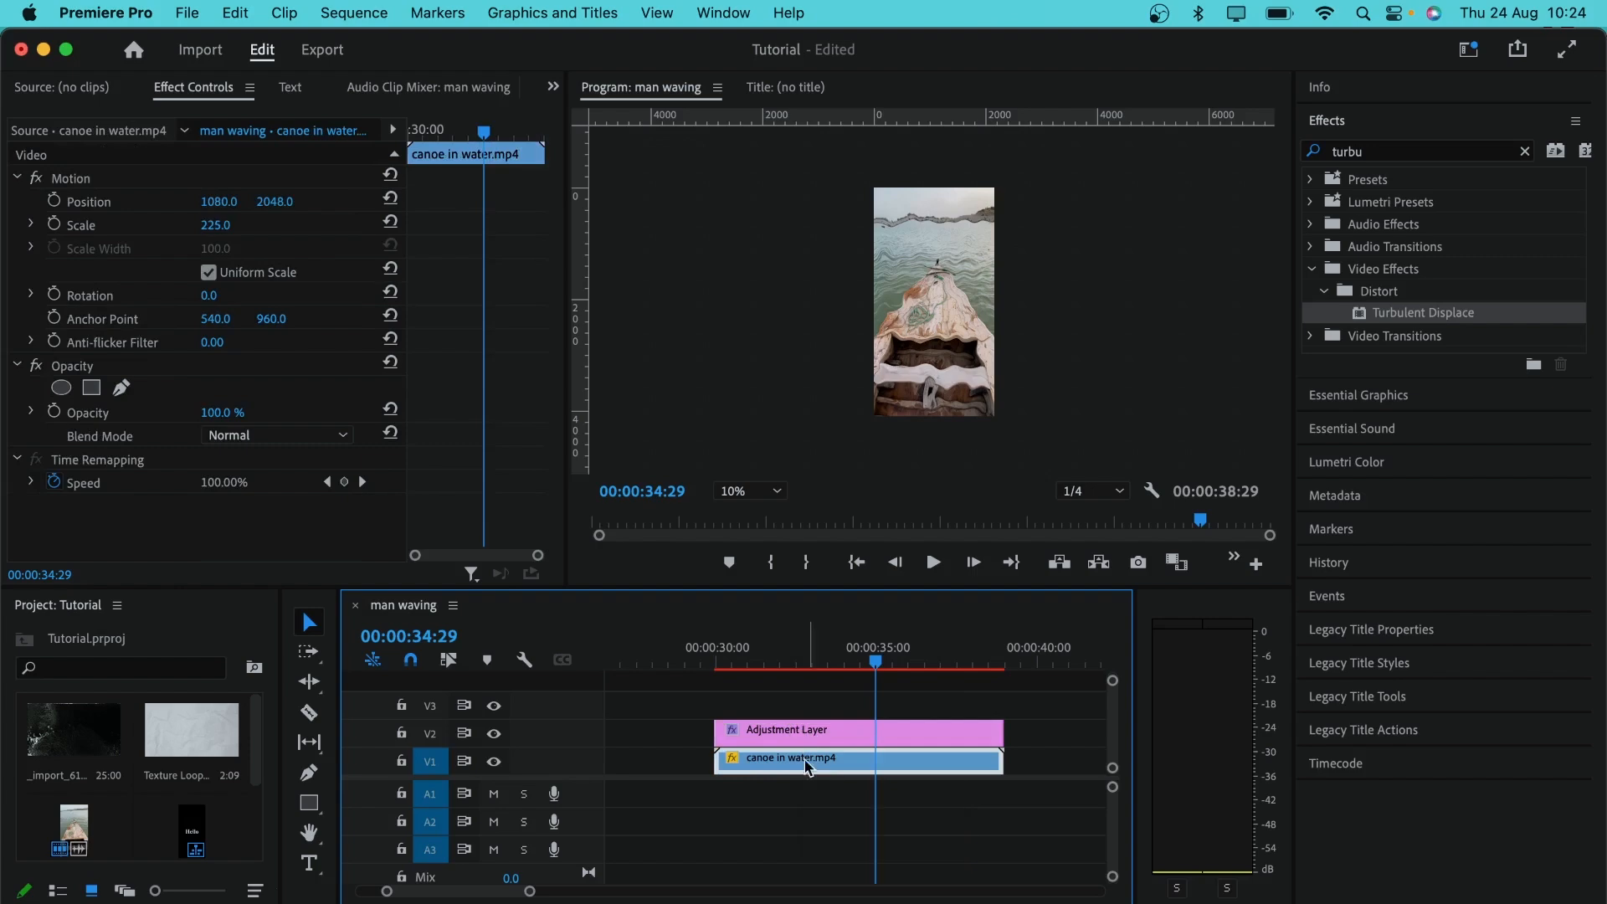
left_click(790, 743)
scroll(193, 266, "down", 8)
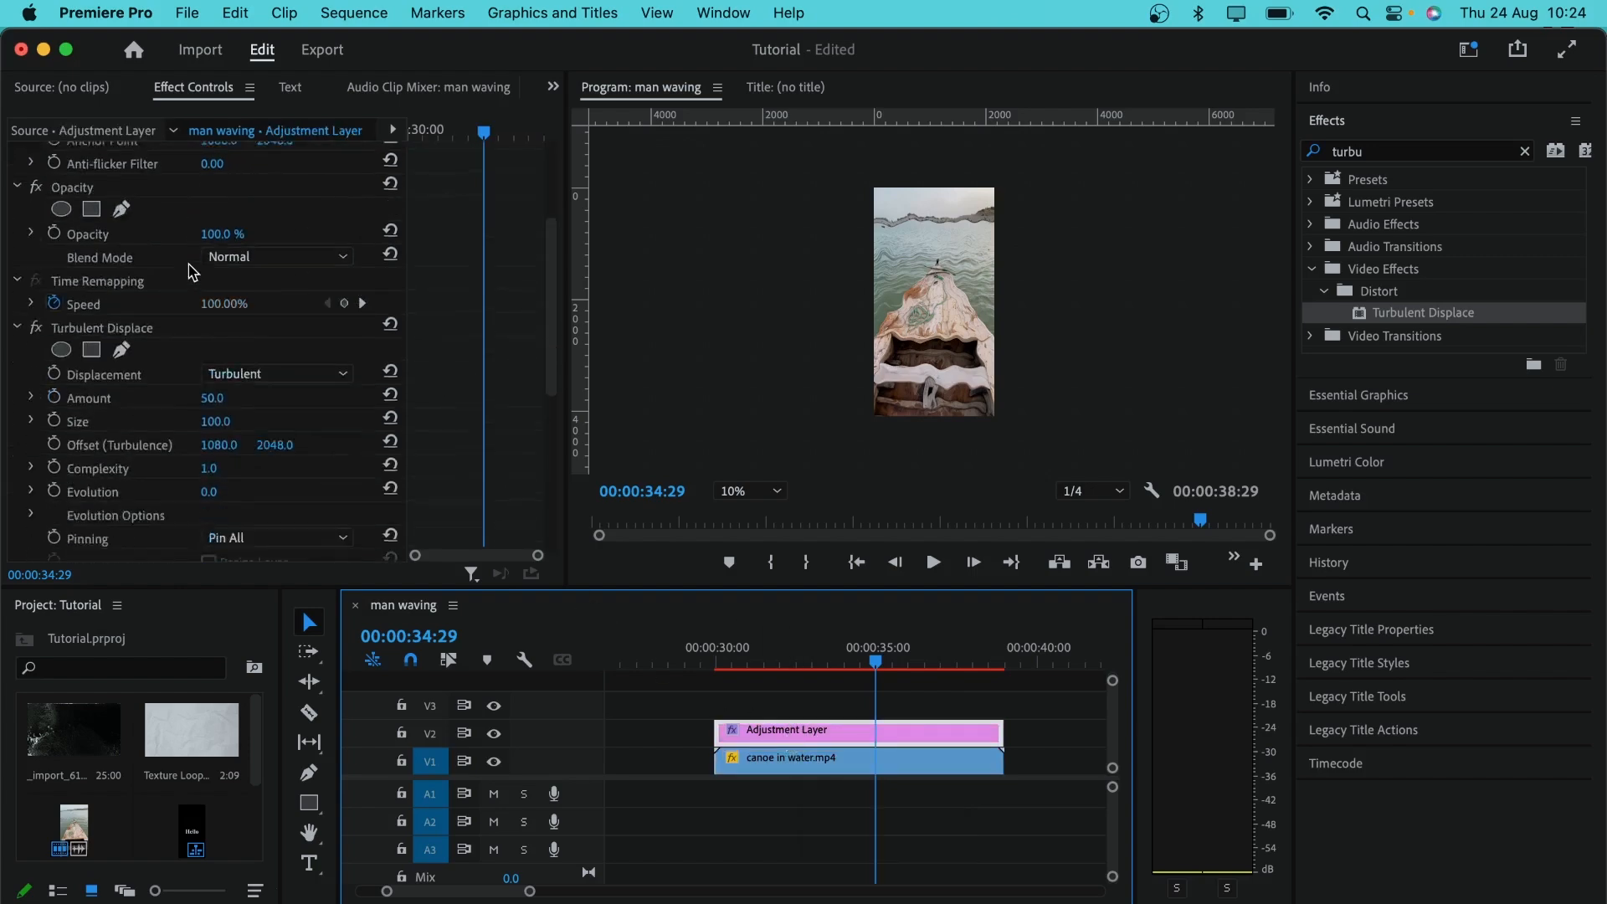
left_click(90, 298)
- Search the effects for "lens di" and apply Lens Distortion to the adjustment layer
double_click(1412, 152)
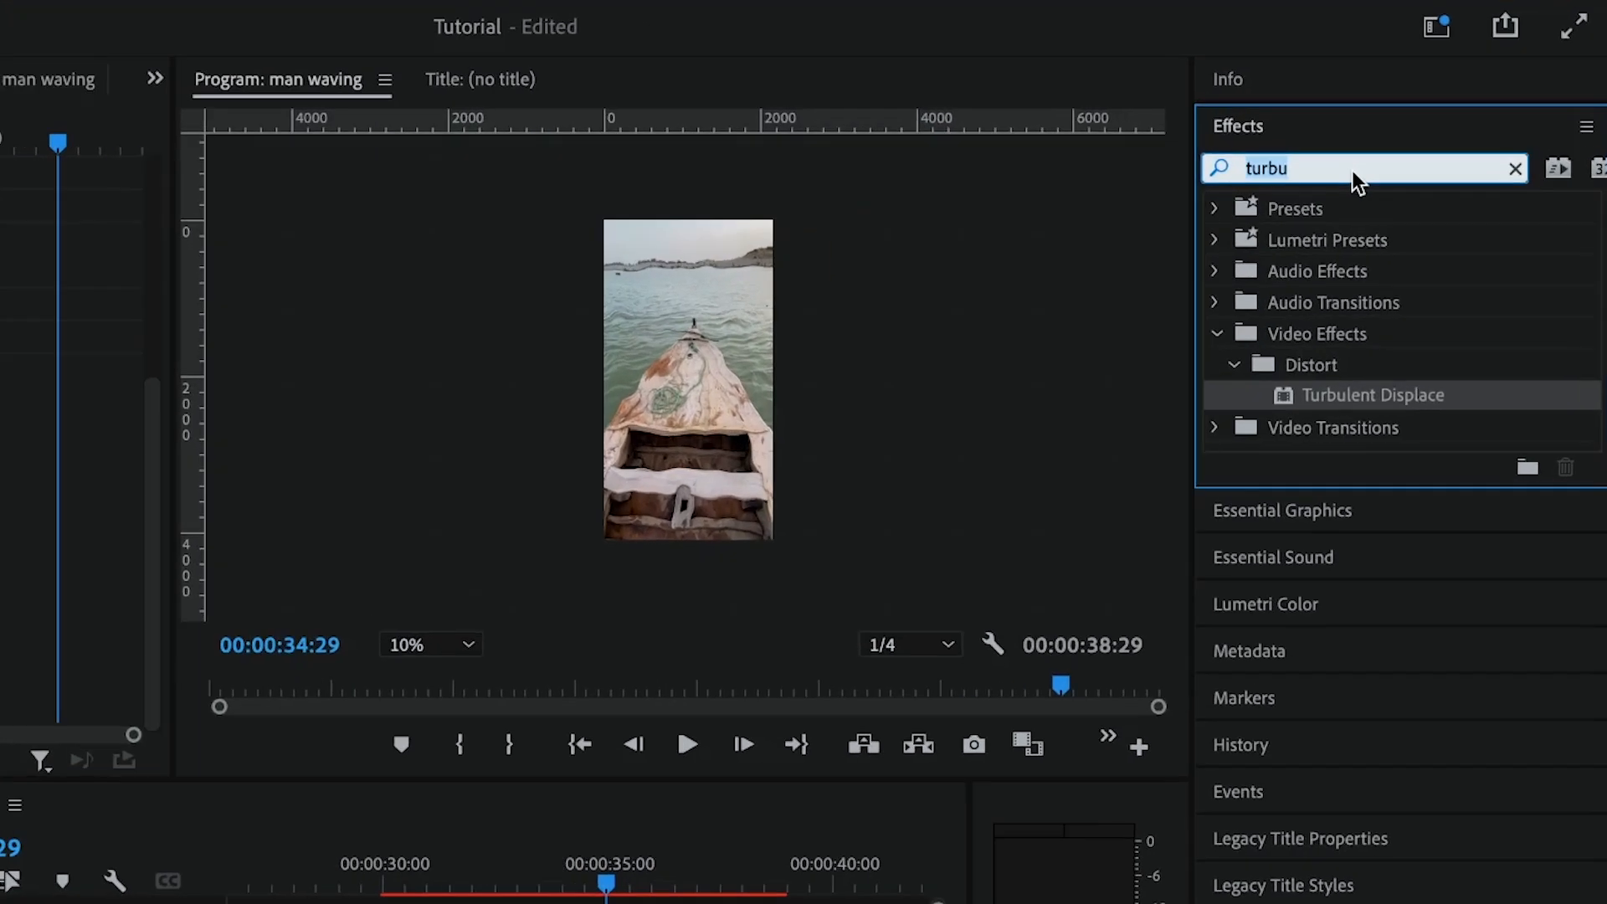
type("lens di")
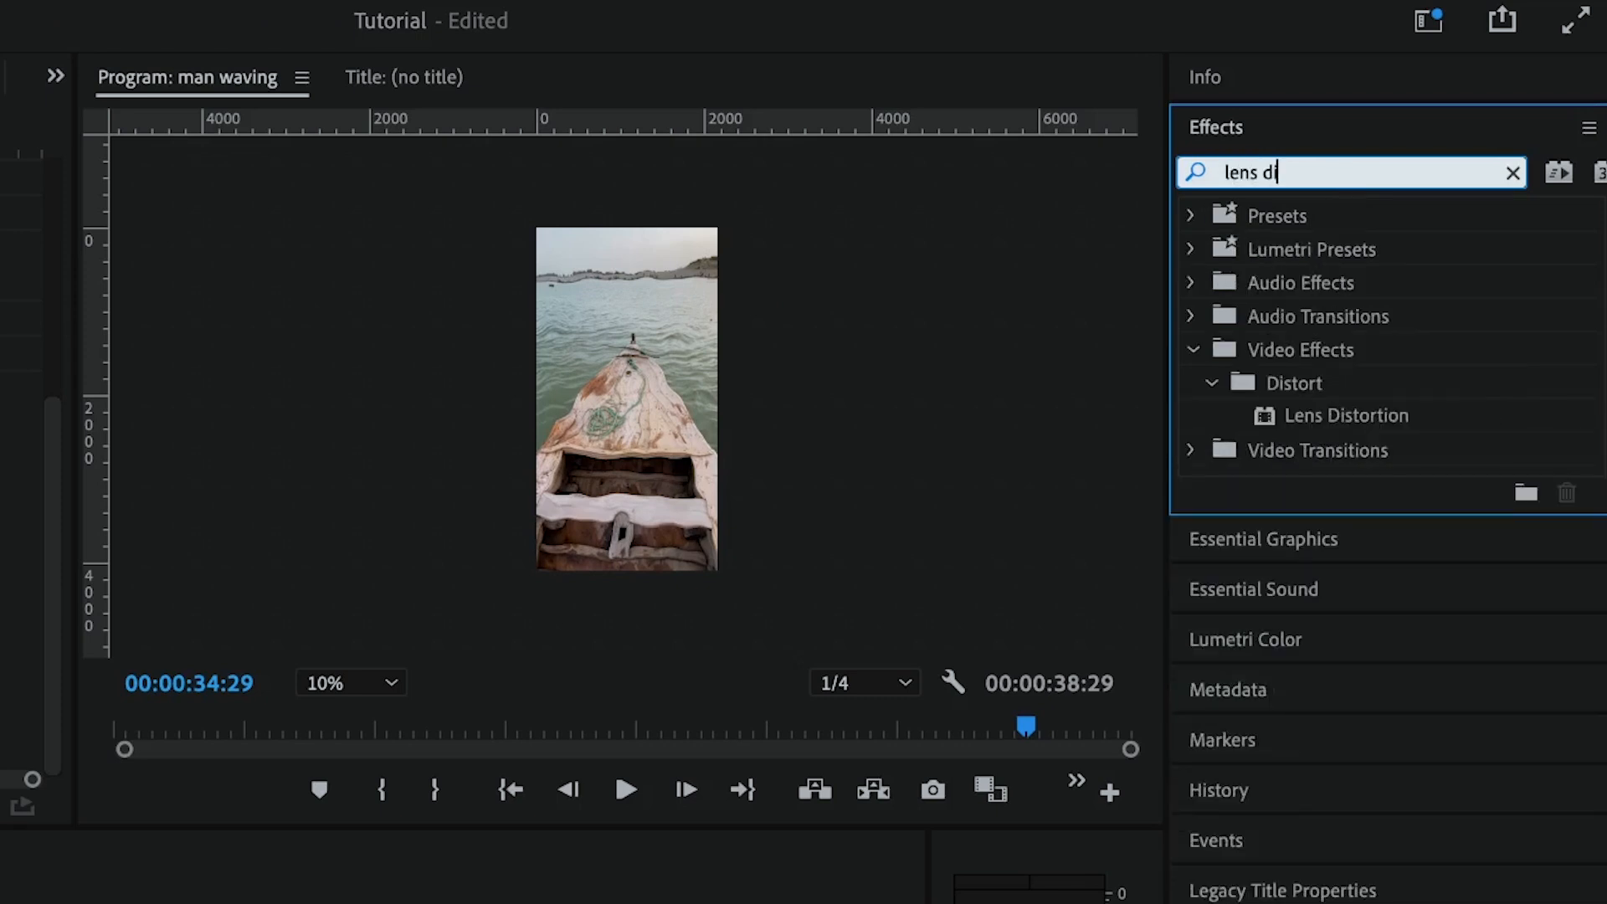
double_click(1341, 411)
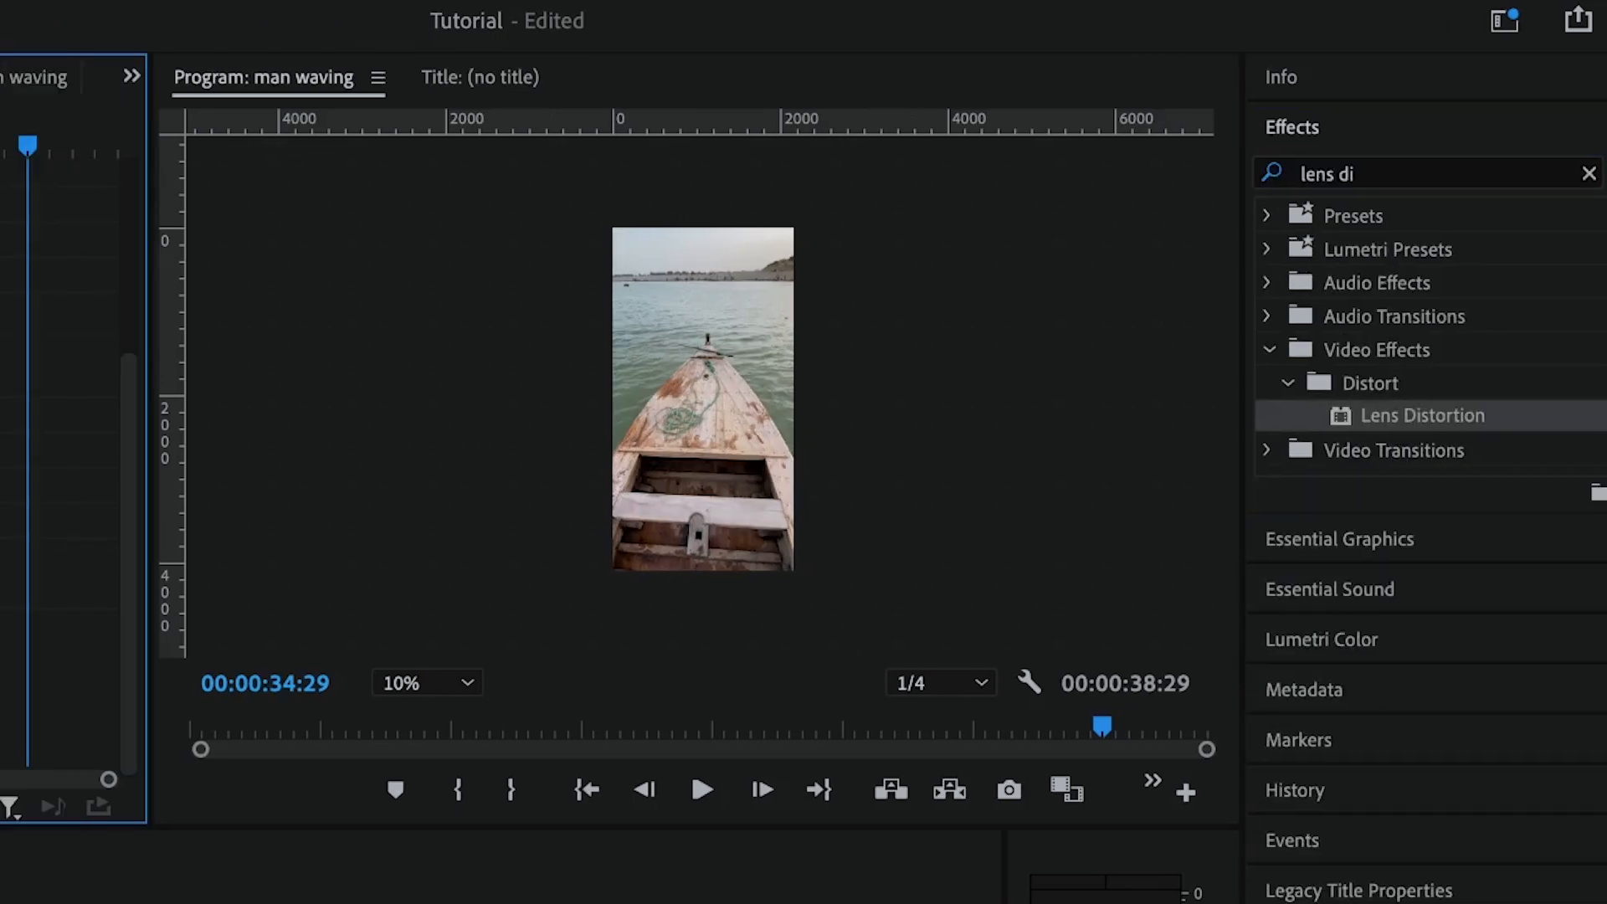
left_click(126, 318)
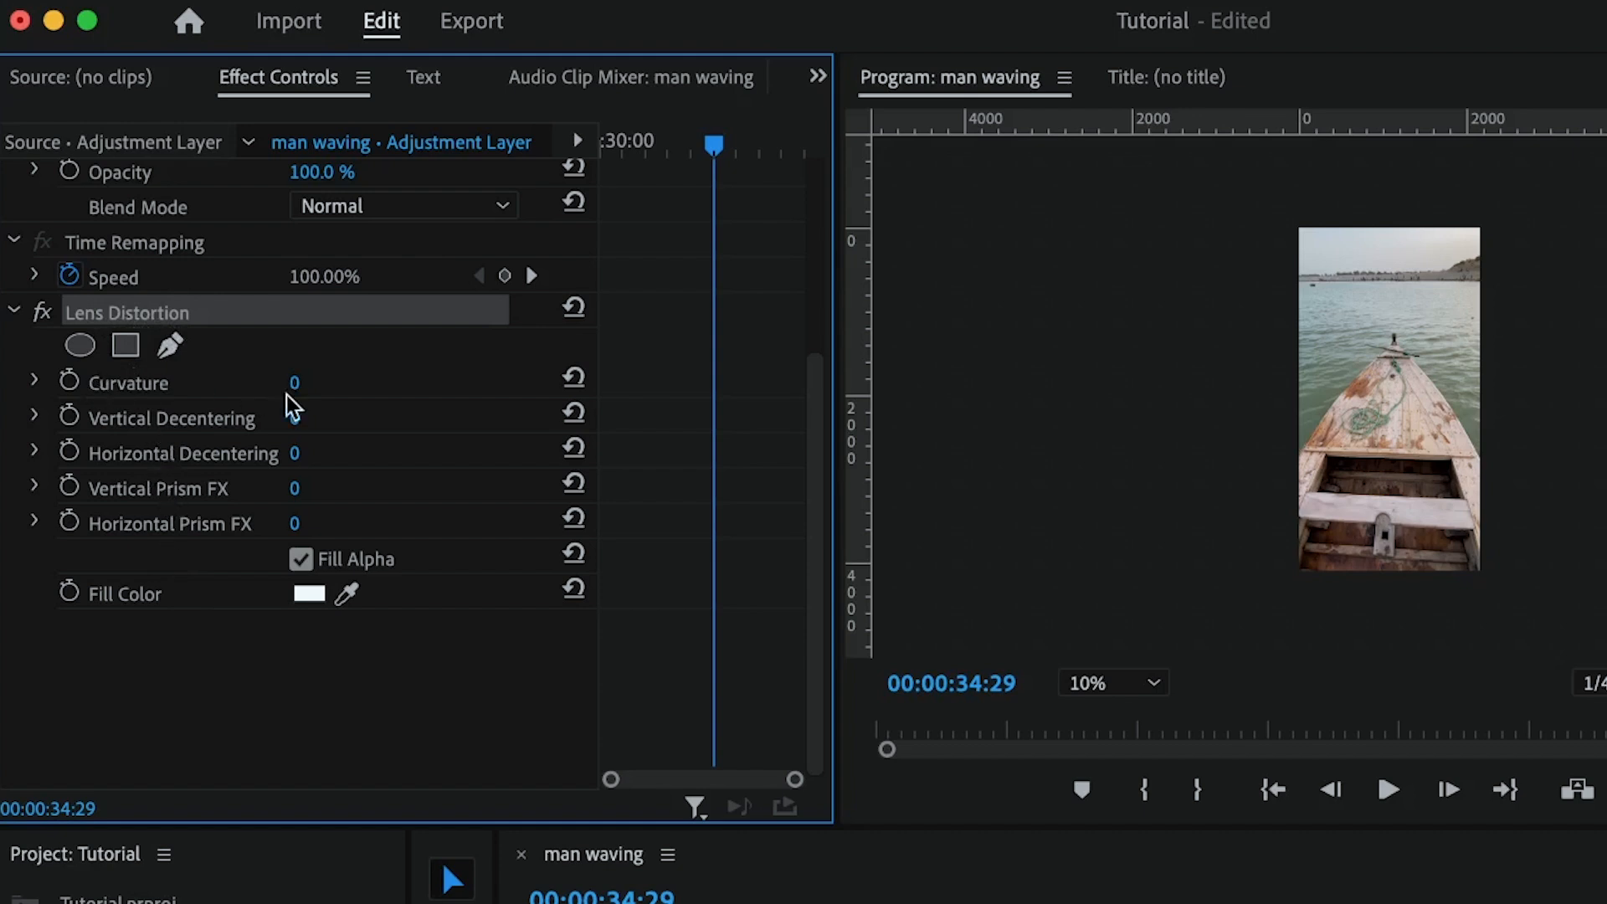
- Try Lens Distortion curvature values of 64 and -59, resetting the curvature after each one
left_click_drag(299, 385, 334, 384)
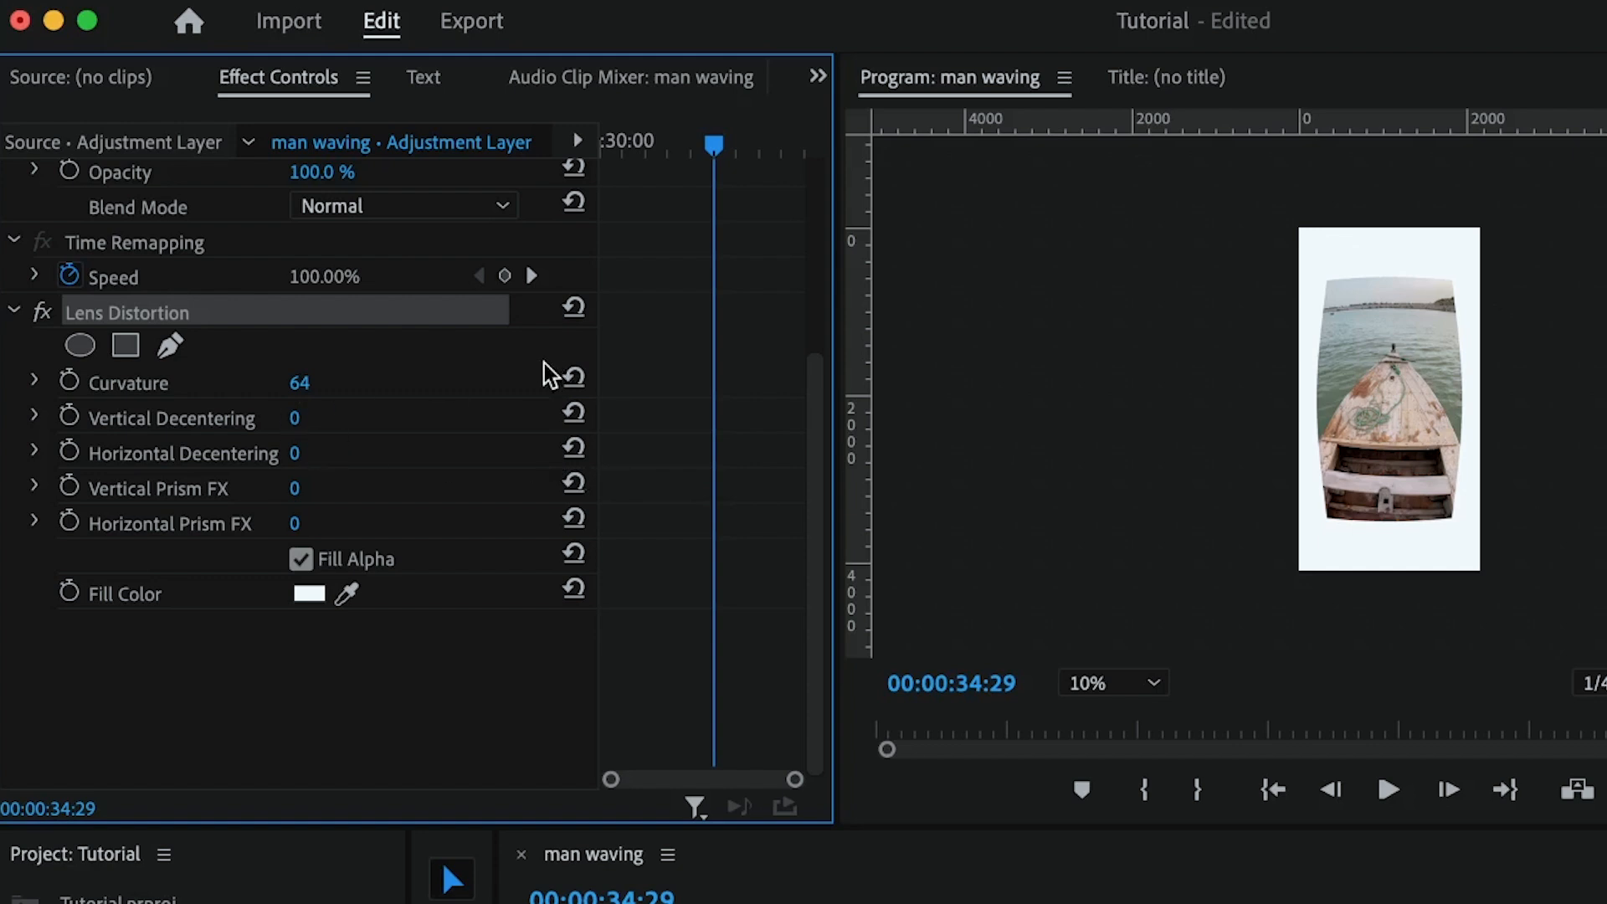
left_click(573, 381)
left_click_drag(294, 383, 257, 383)
left_click(573, 377)
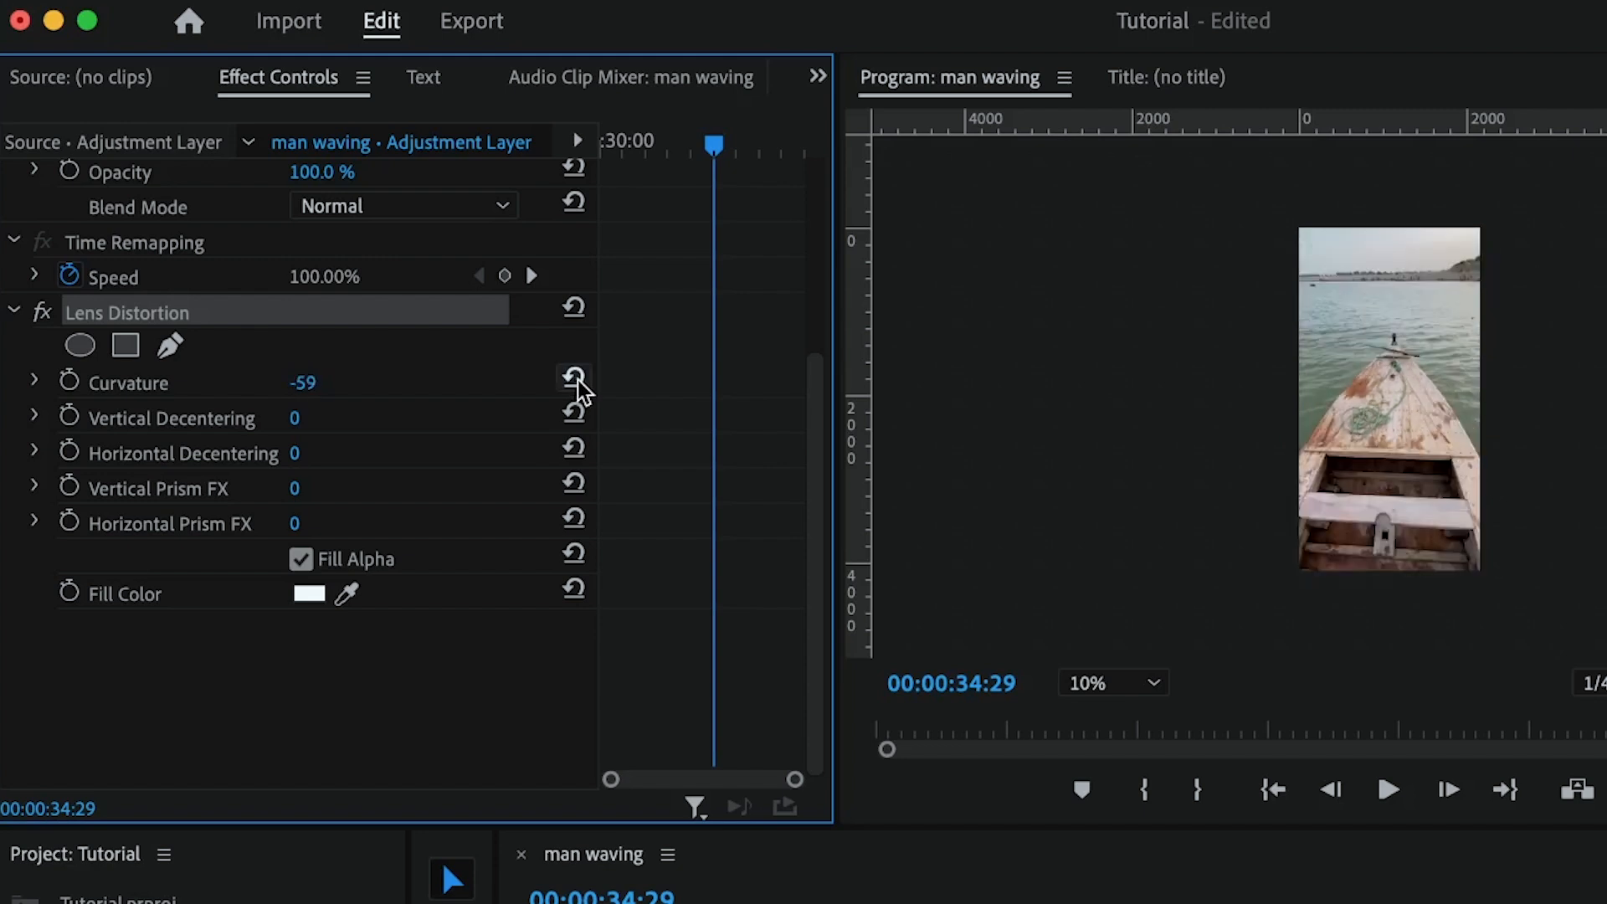
- Try a Vertical Decentering of 94 on the Lens Distortion effect and reset it
left_click_drag(294, 417, 336, 421)
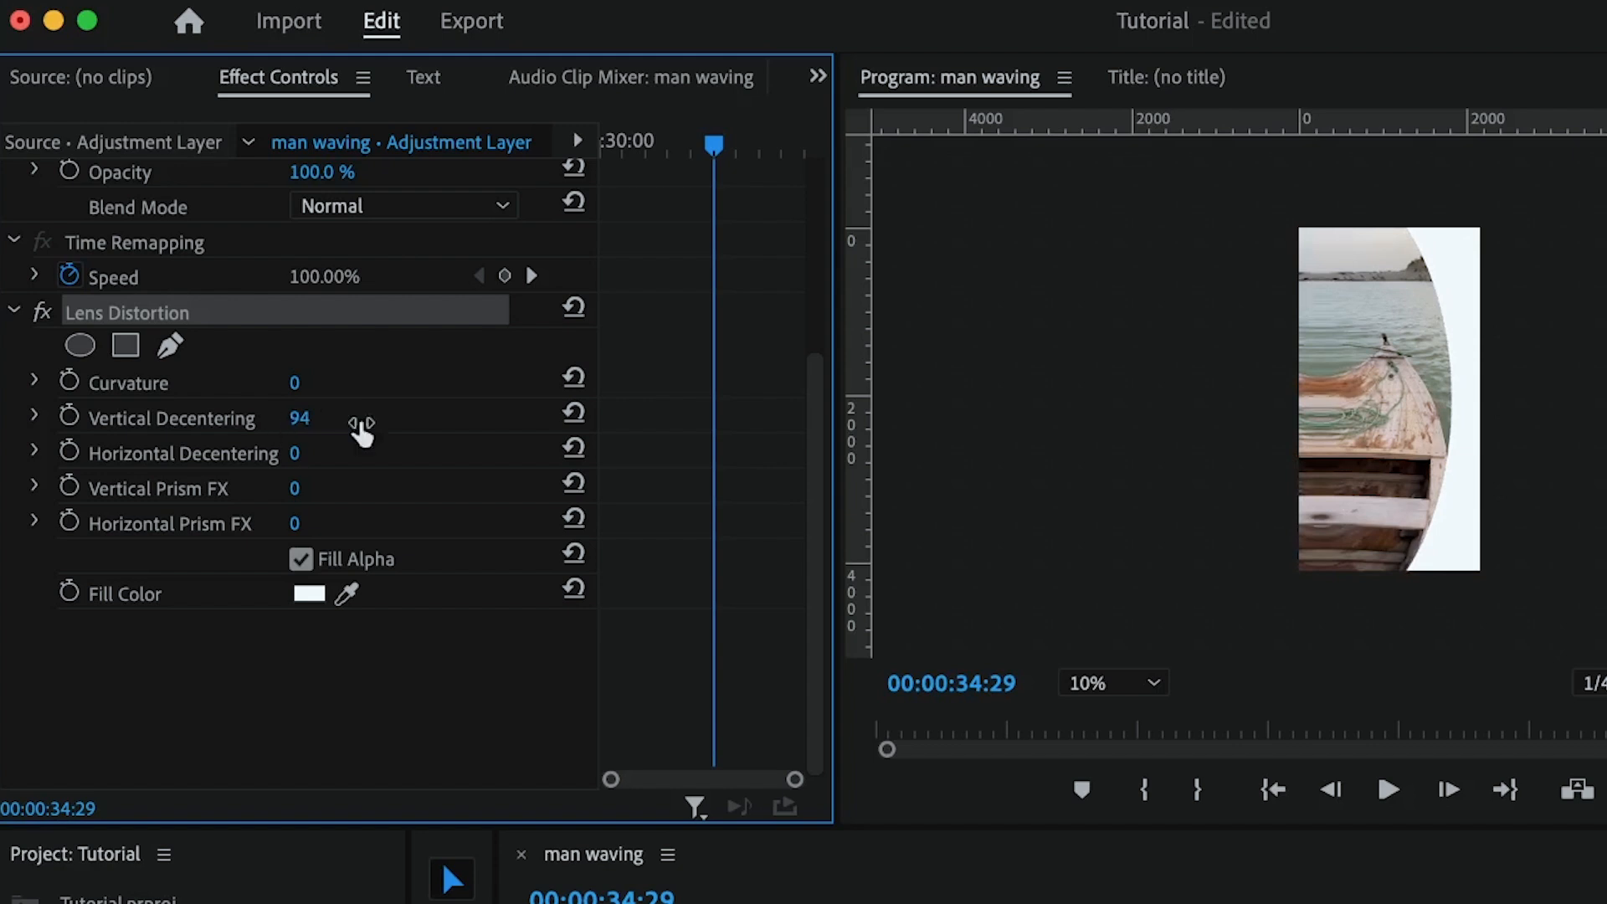
left_click(574, 415)
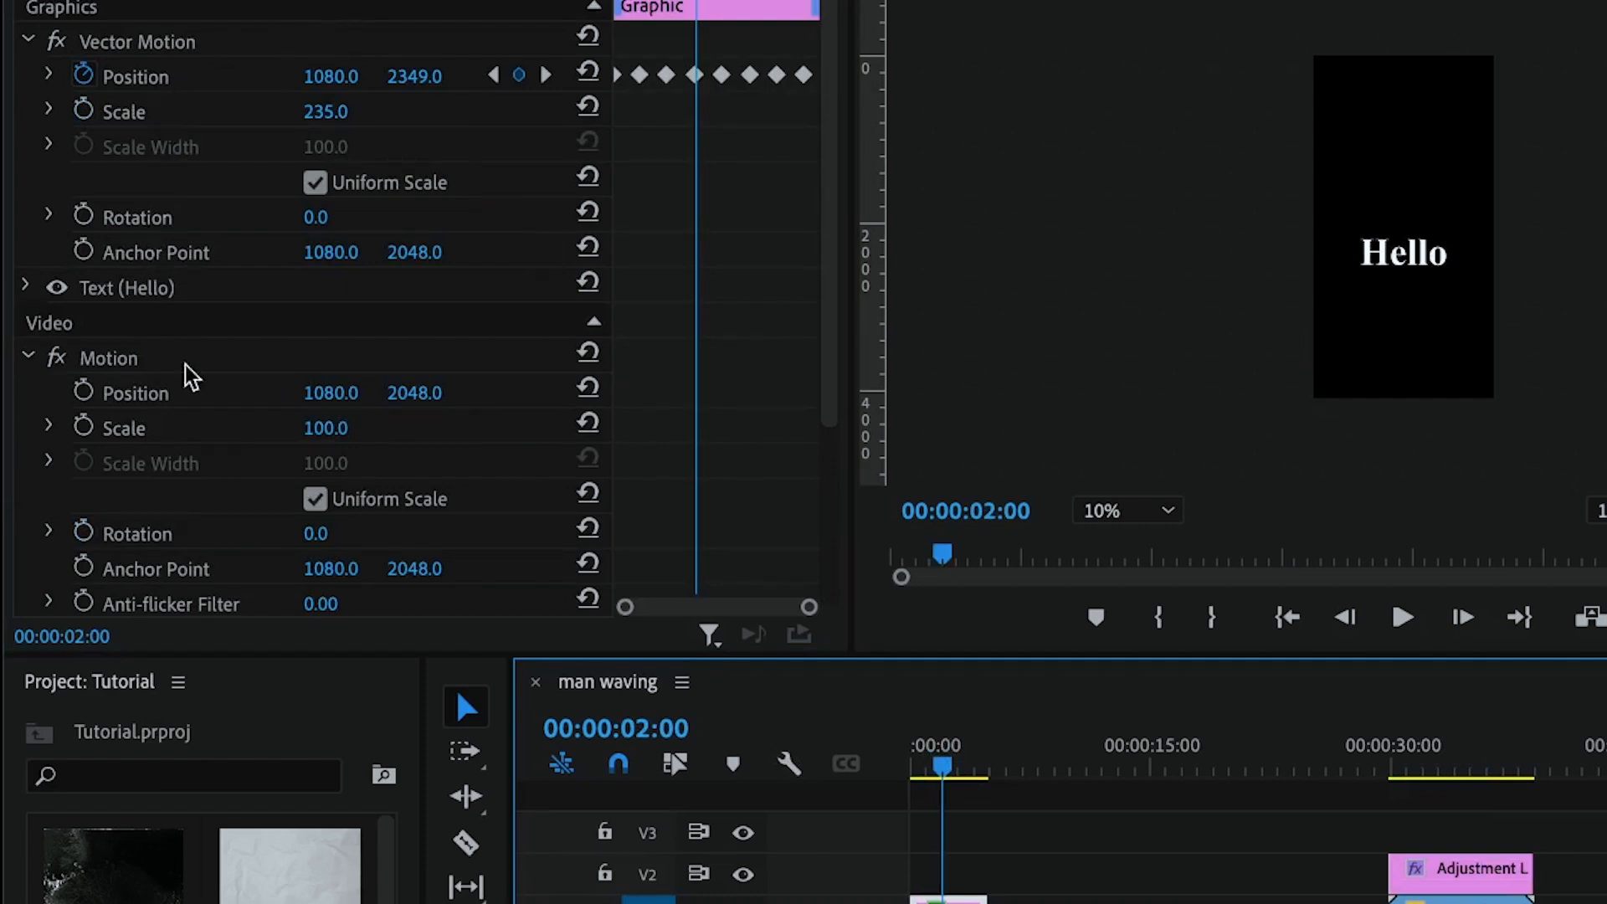
- Scrub through the Hello graphic's position keyframes to the end of its clip to preview the text movement
key("equal")
key("equal")
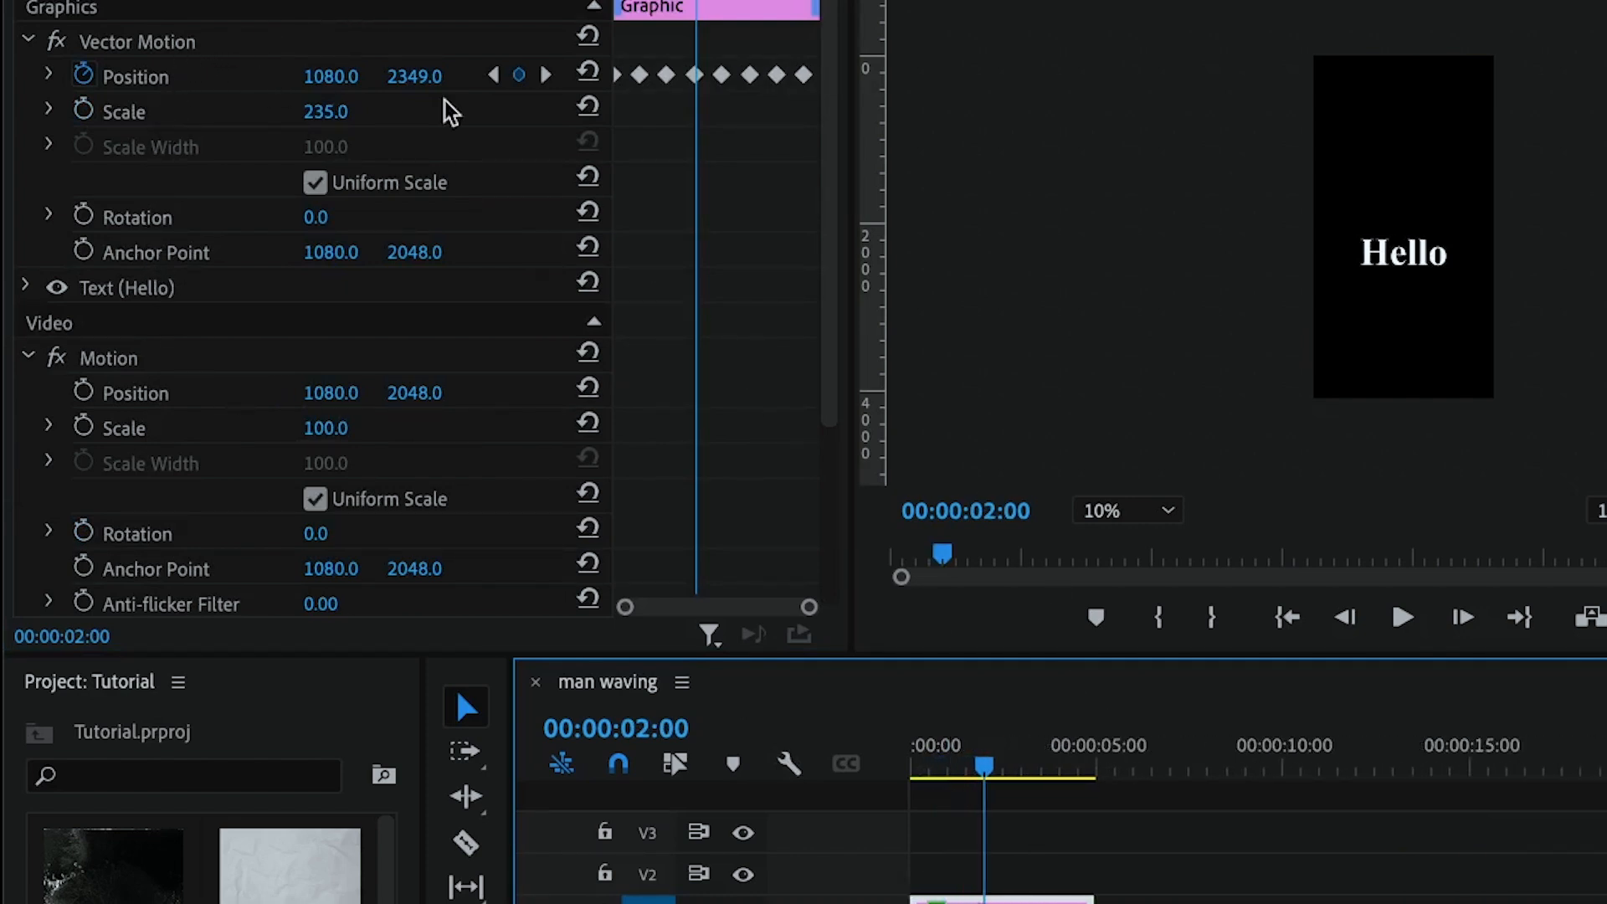
left_click_drag(696, 10, 911, 27)
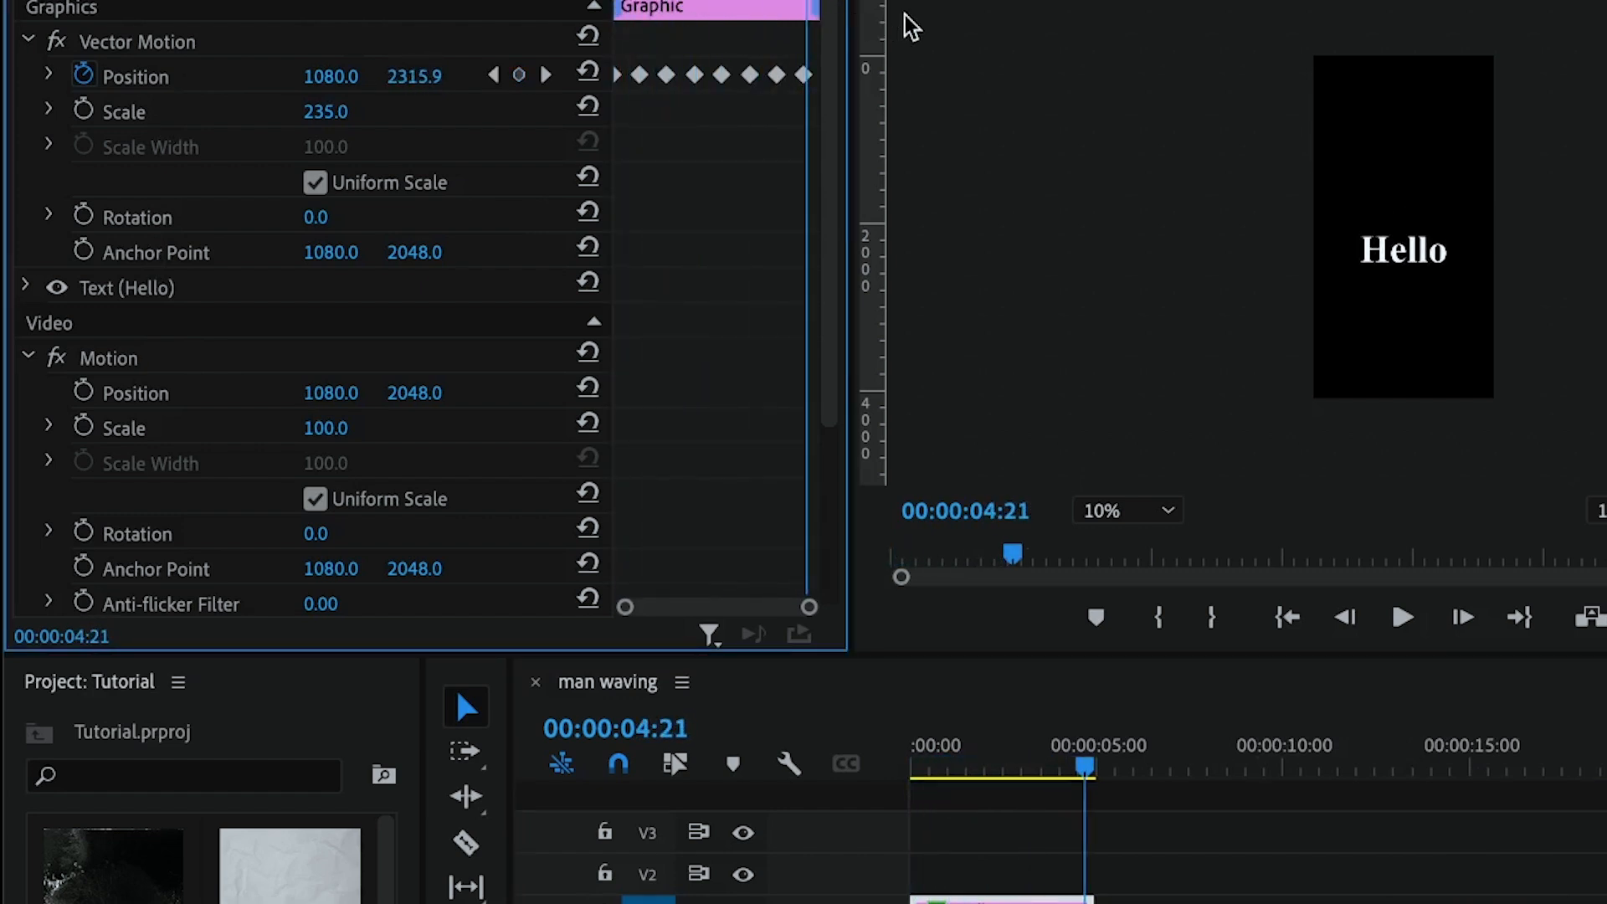
key("Down")
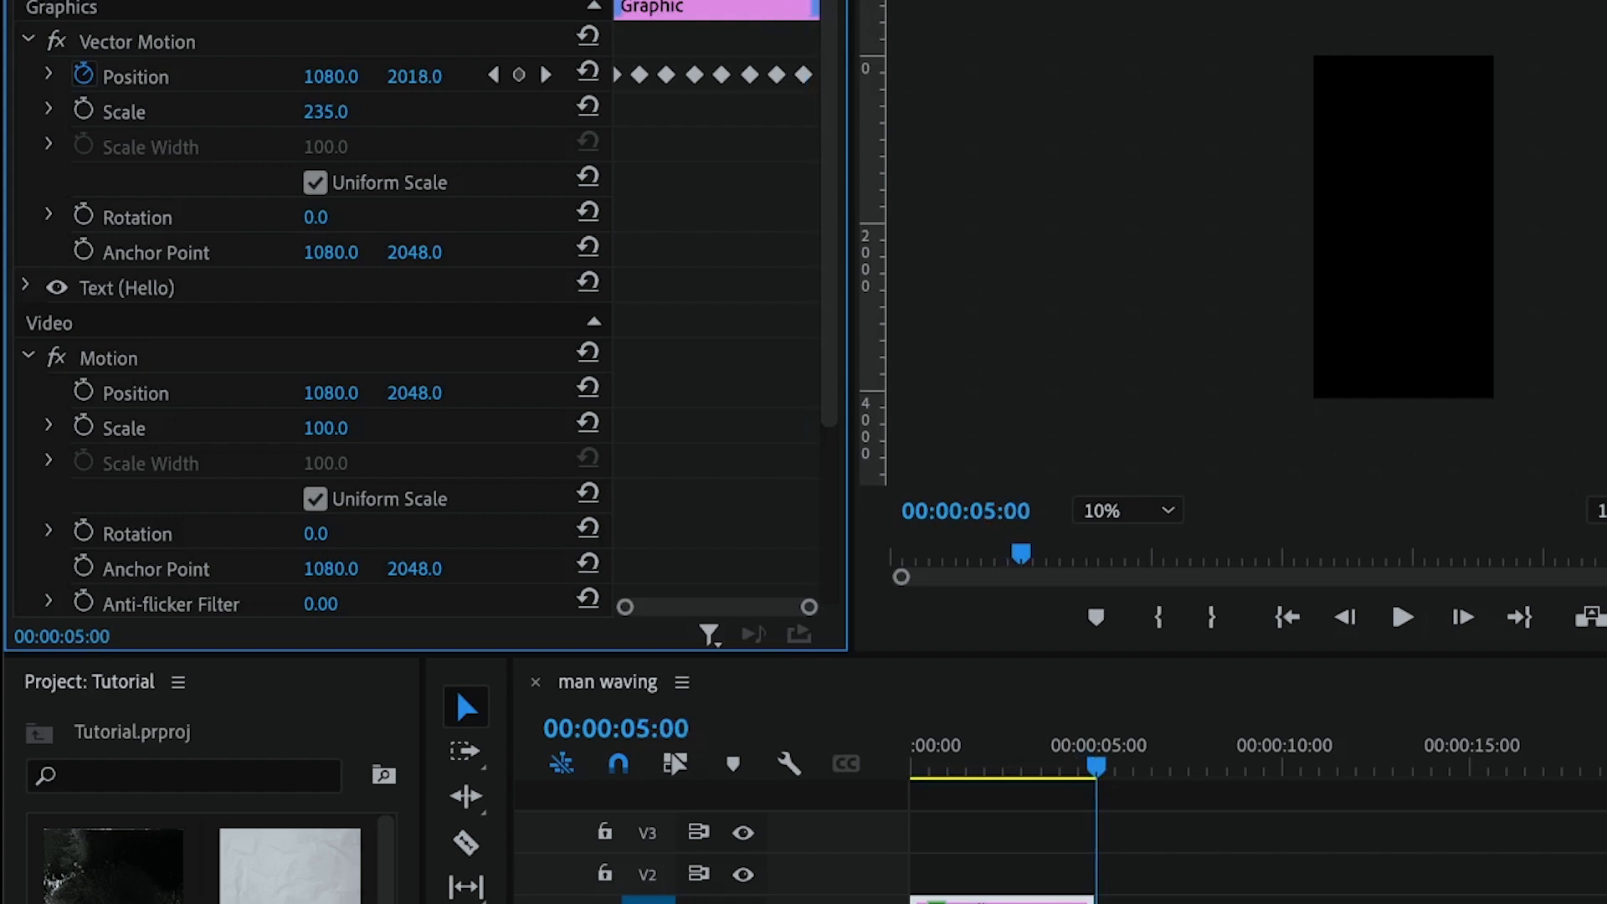
left_click(705, 4)
- Move the adjustment layer on V2 to the start of the sequence, above the Hello graphic
key("minus")
left_click_drag(1417, 875, 941, 874)
- Delete the Lens Distortion effect from the adjustment layer
scroll(430, 335, "down", 4)
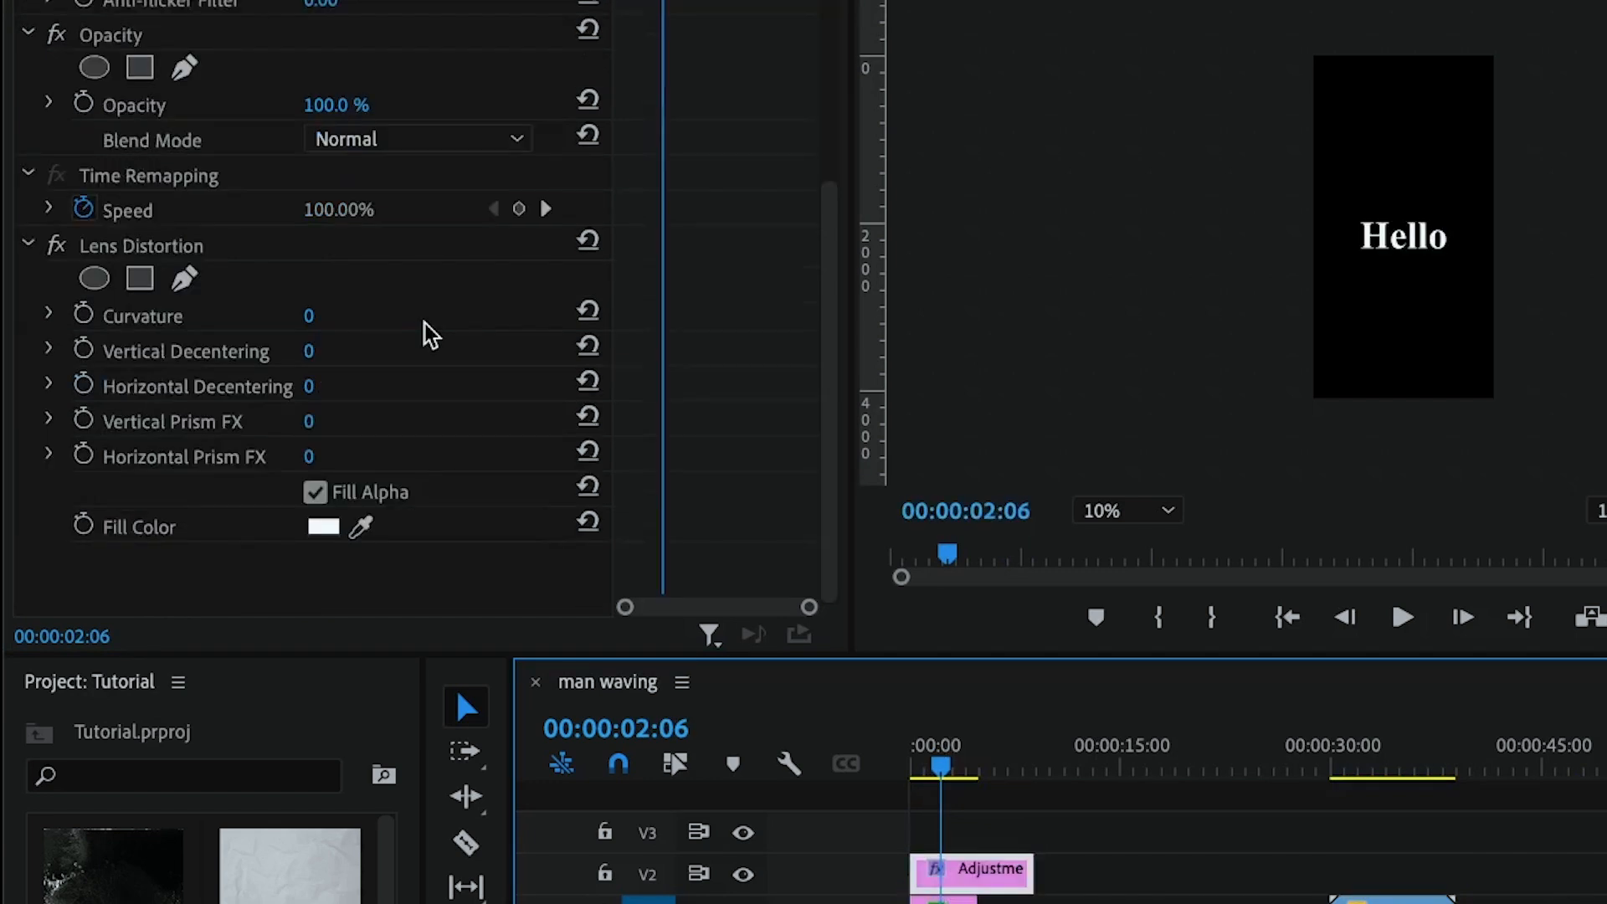
left_click(174, 251)
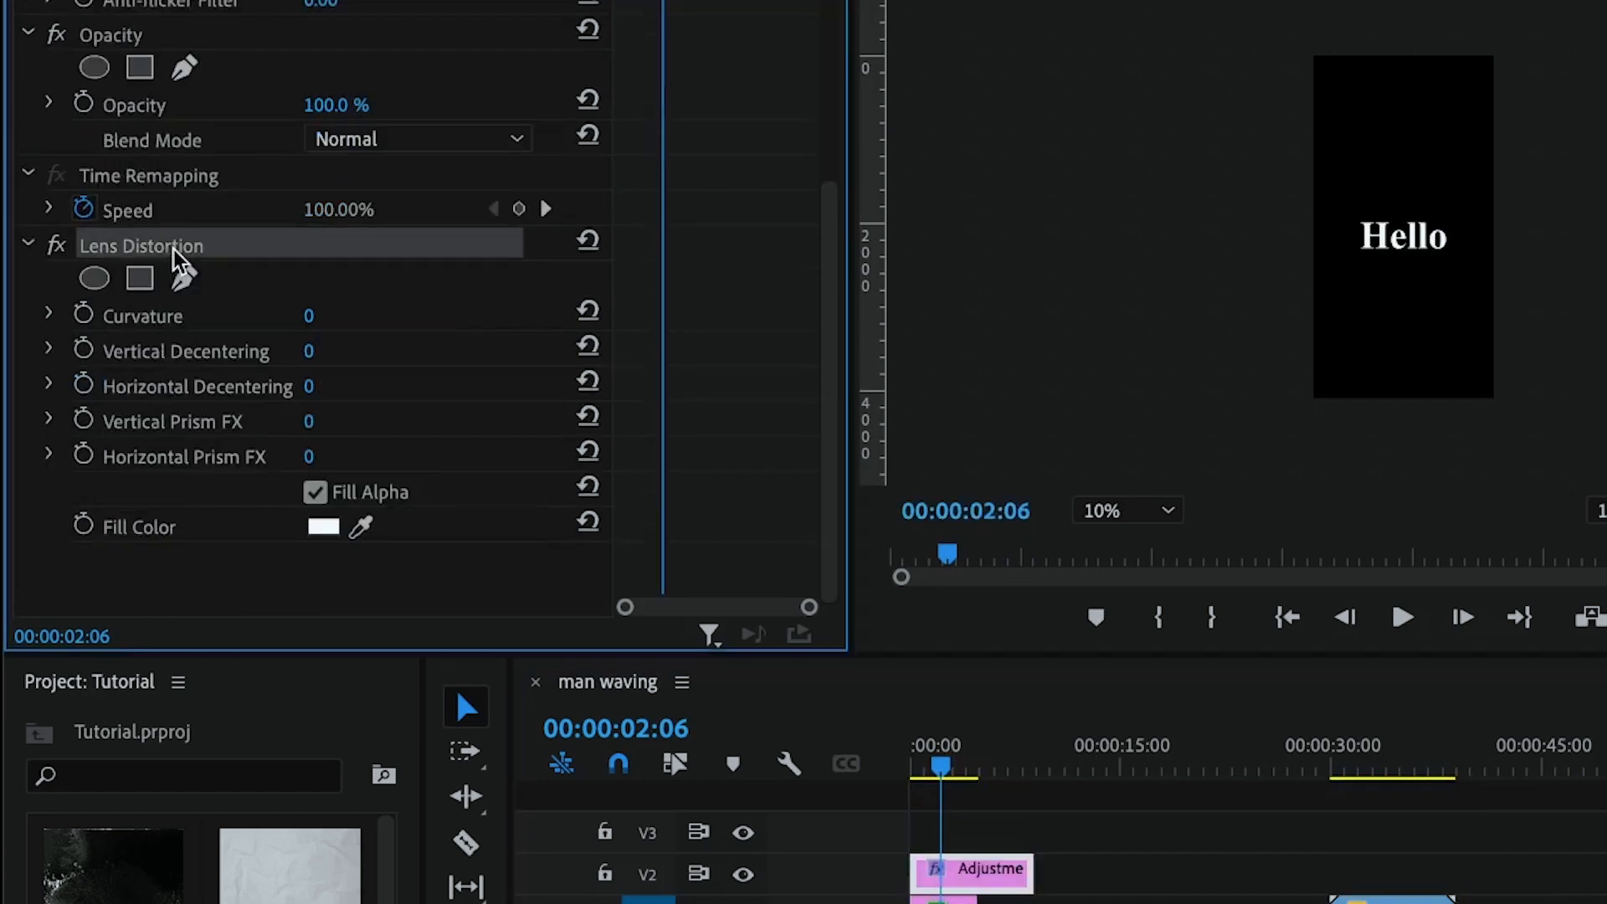
key("Delete")
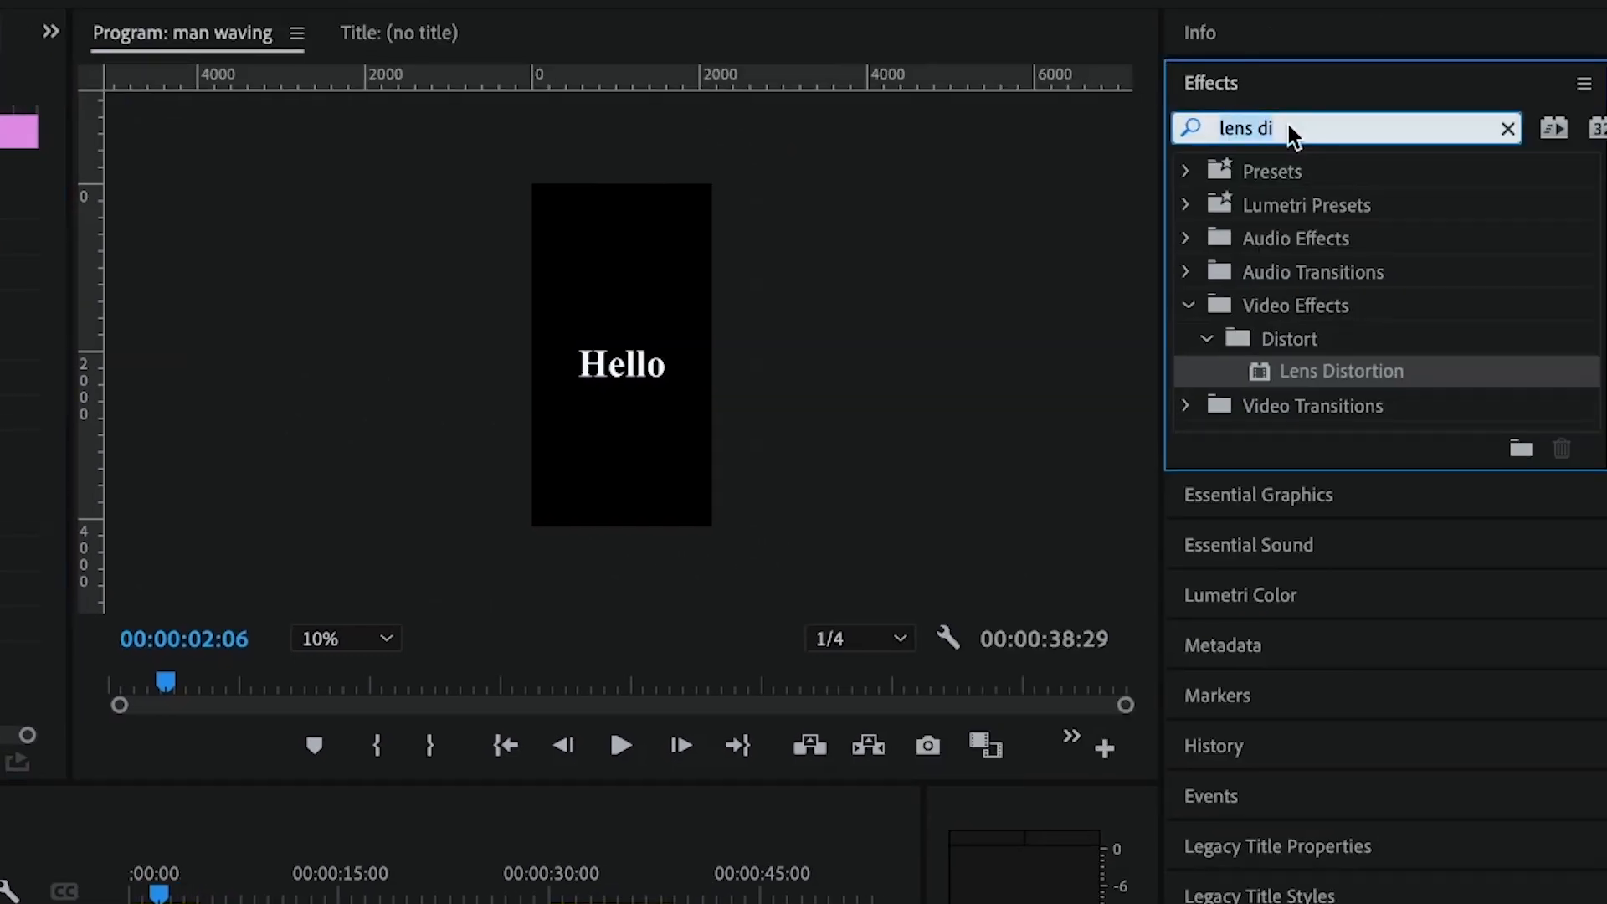
- Search the effects for "echo", apply Echo to the adjustment layer and set its Number Of Echoes to 3
key("super+a")
type("echo")
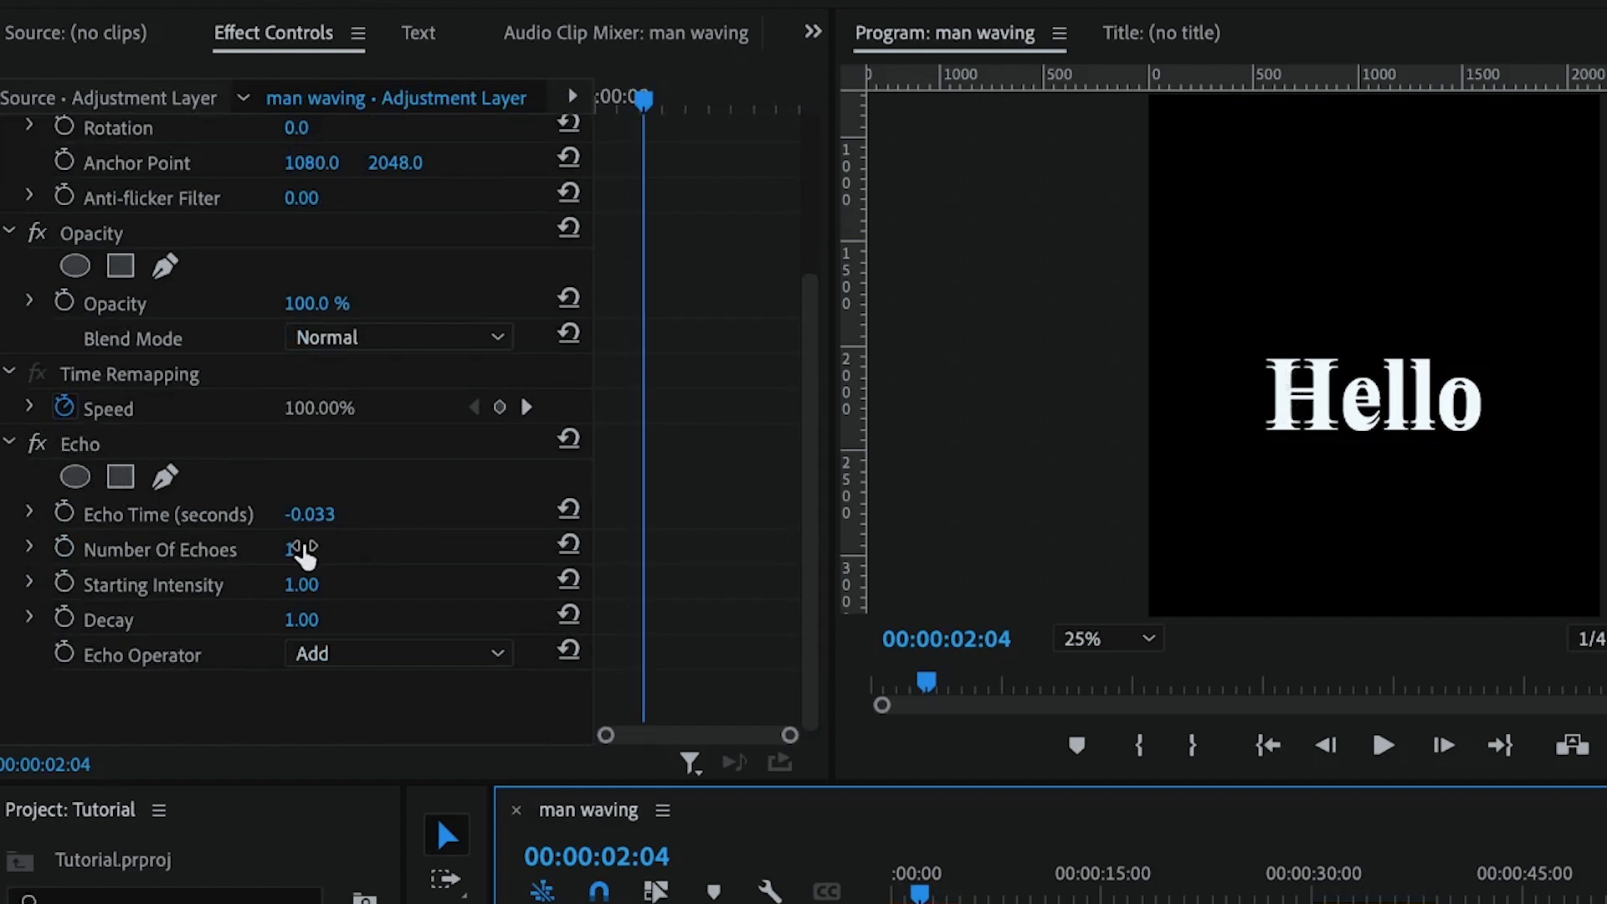
left_click(302, 549)
key("Return")
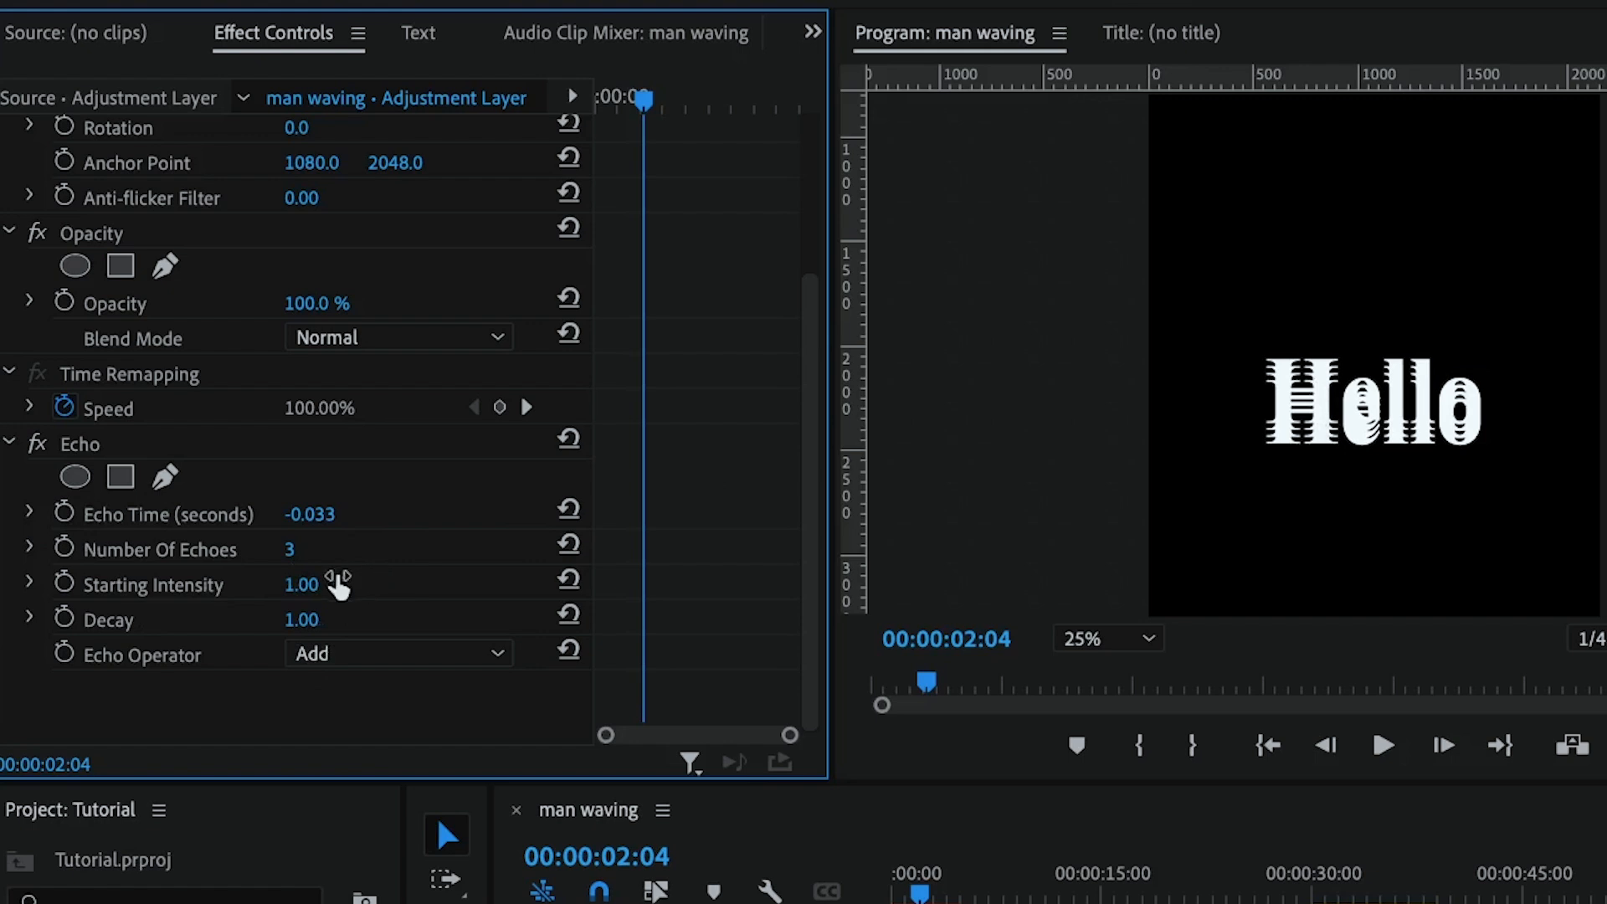
- Review the available Echo Operator options without changing the current one
left_click(336, 657)
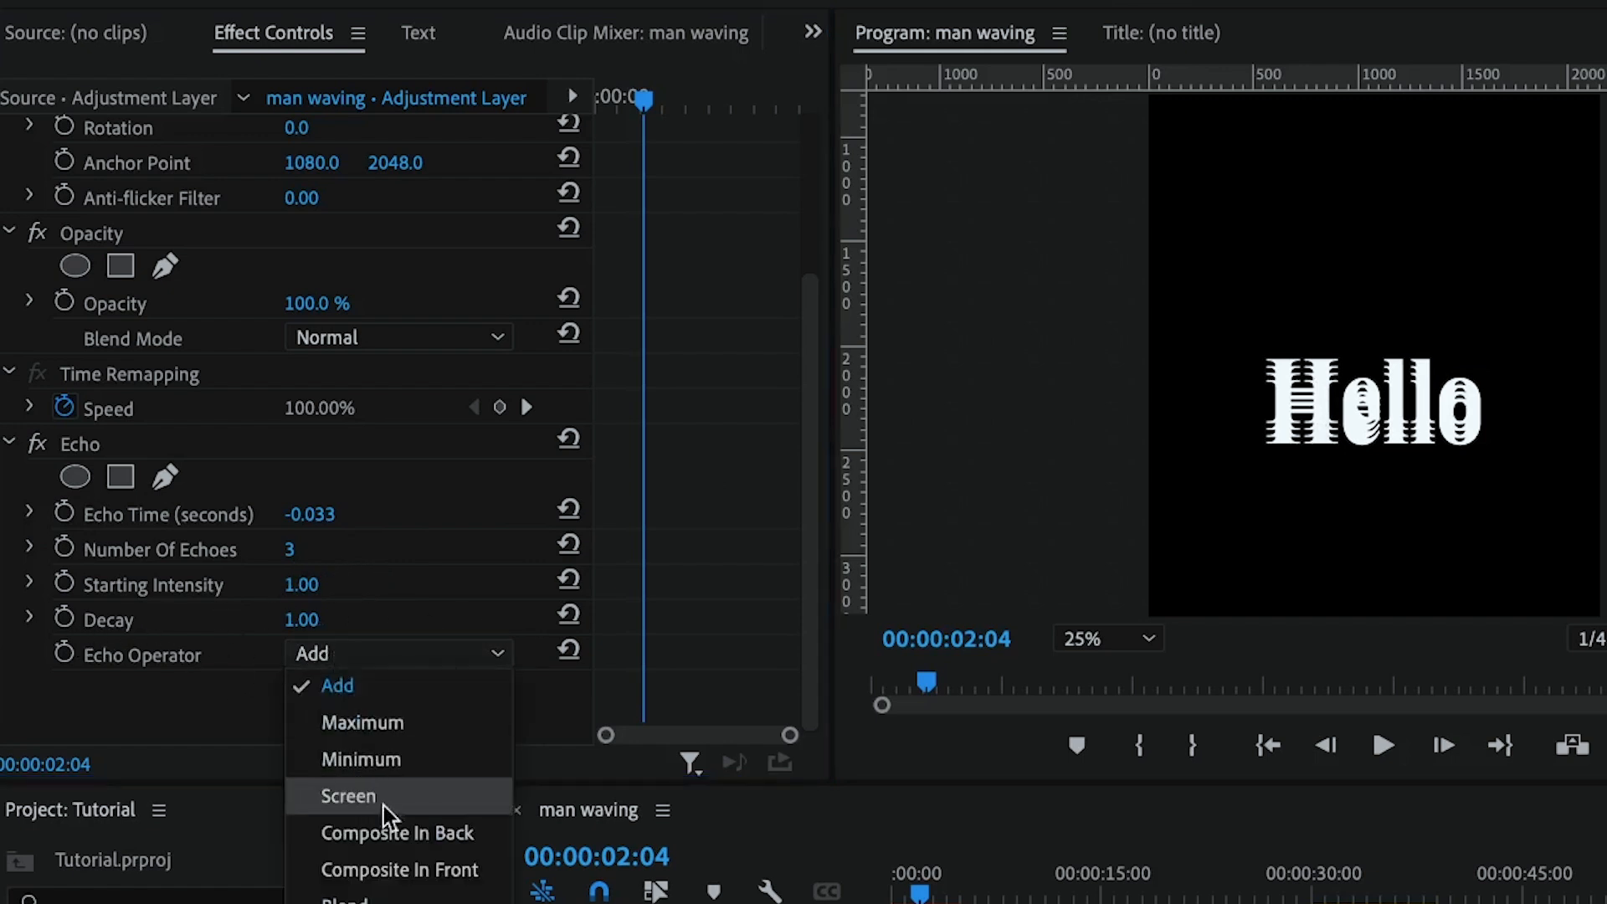
left_click(222, 654)
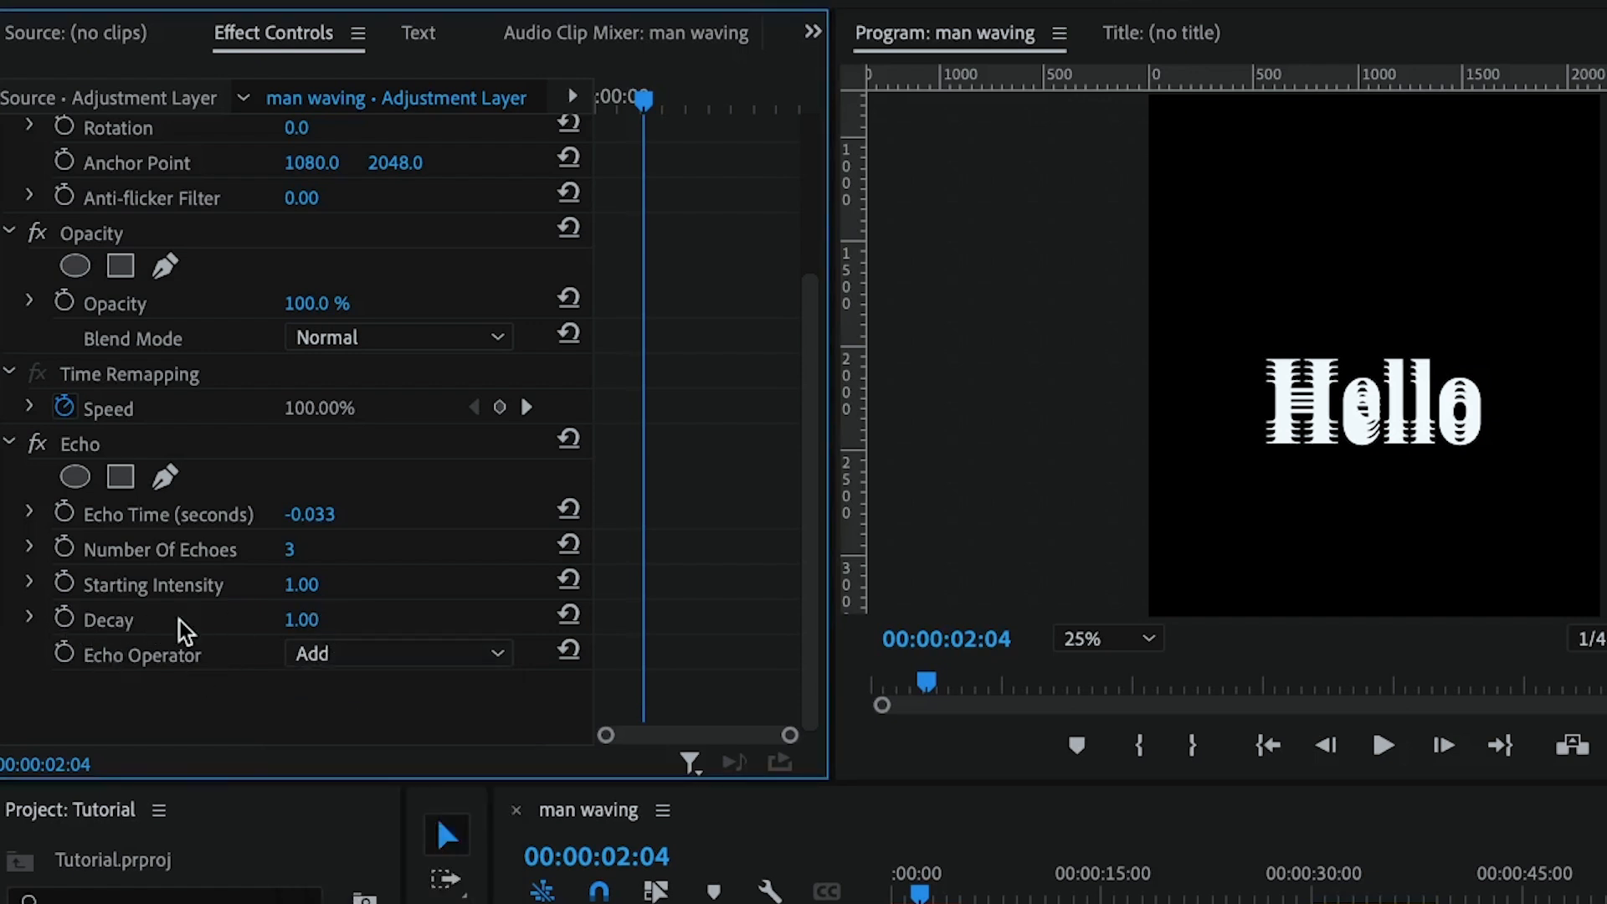
- Set the Decay of the adjustment layer's Echo effect to 0.7
left_click(327, 617)
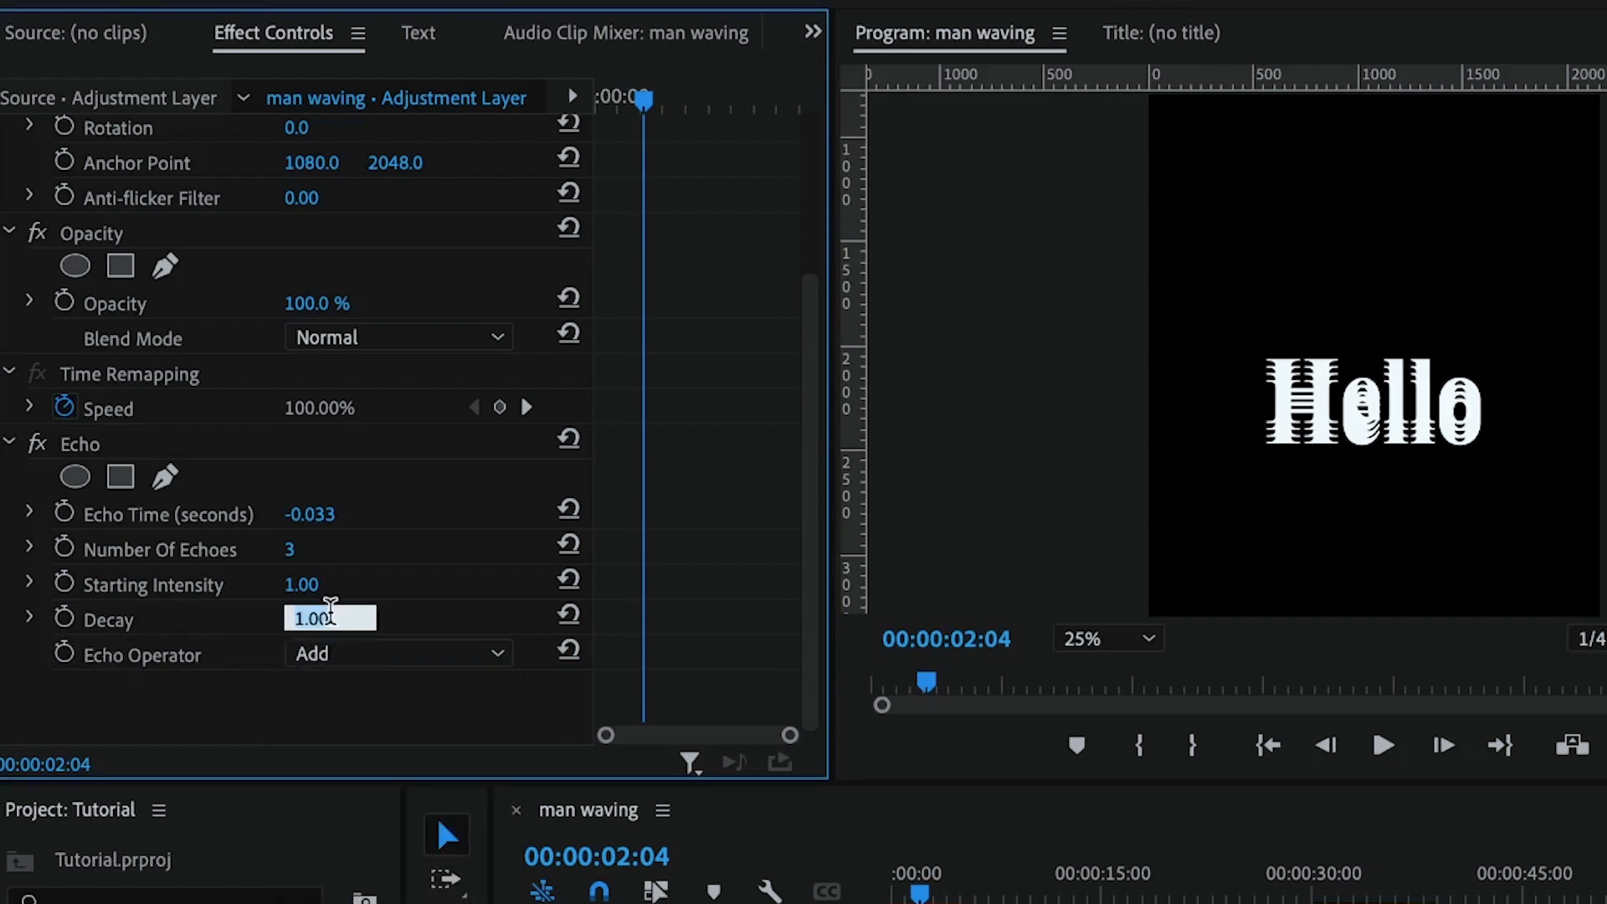
type("0.7")
key("Return")
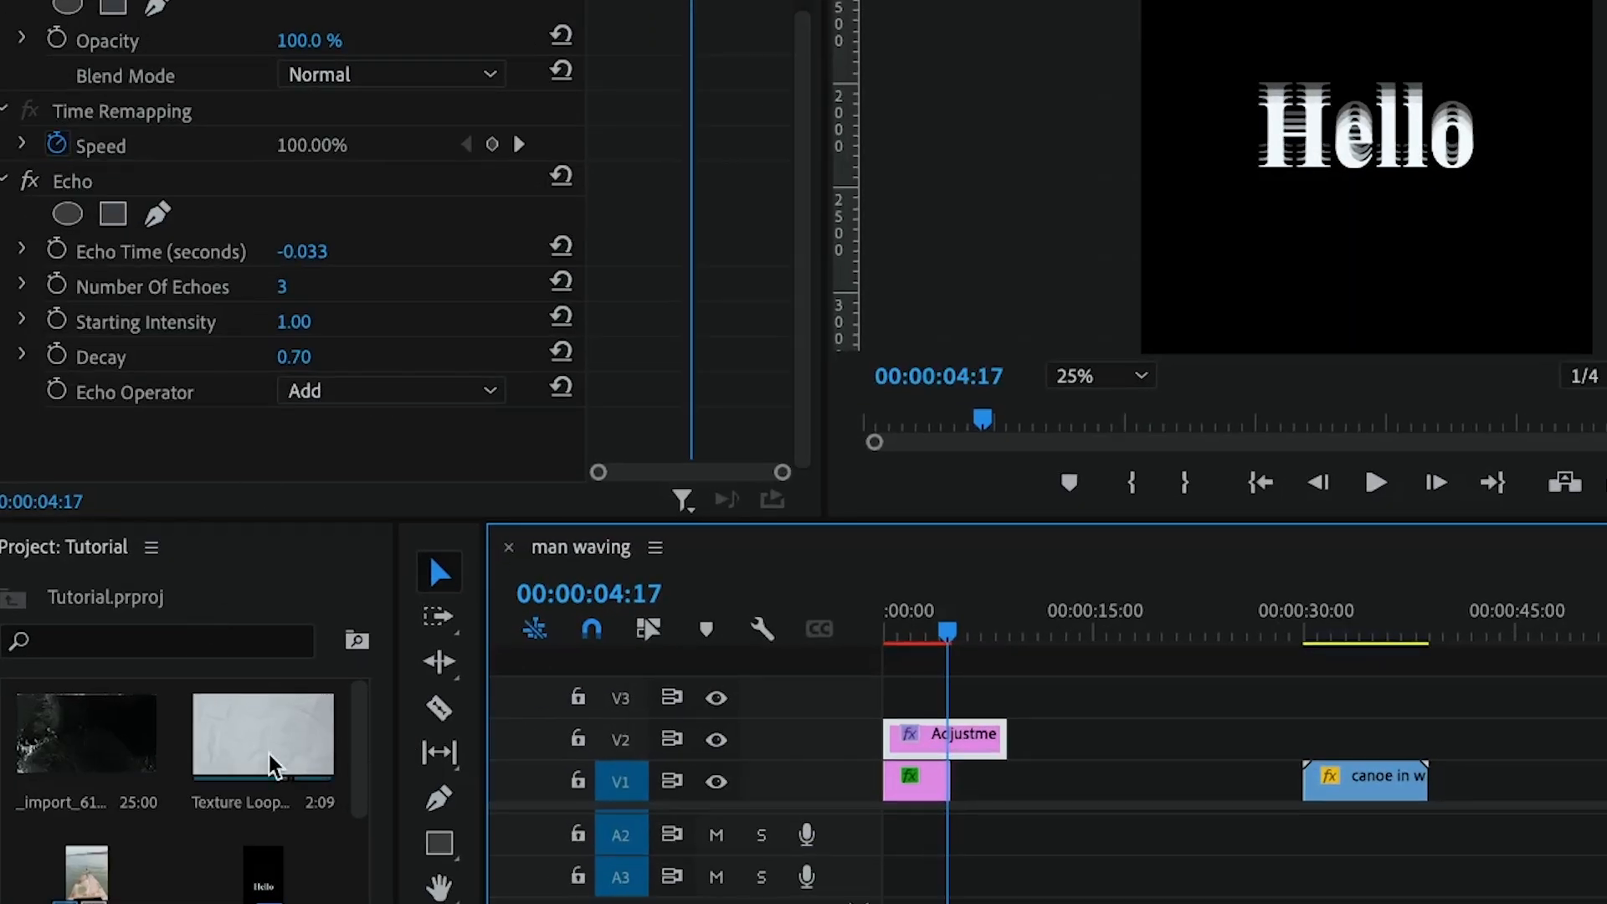
- Place Texture Loop.mov on V2 directly above the canoe in water clip and stretch it to the canoe clip's length
left_click(272, 763)
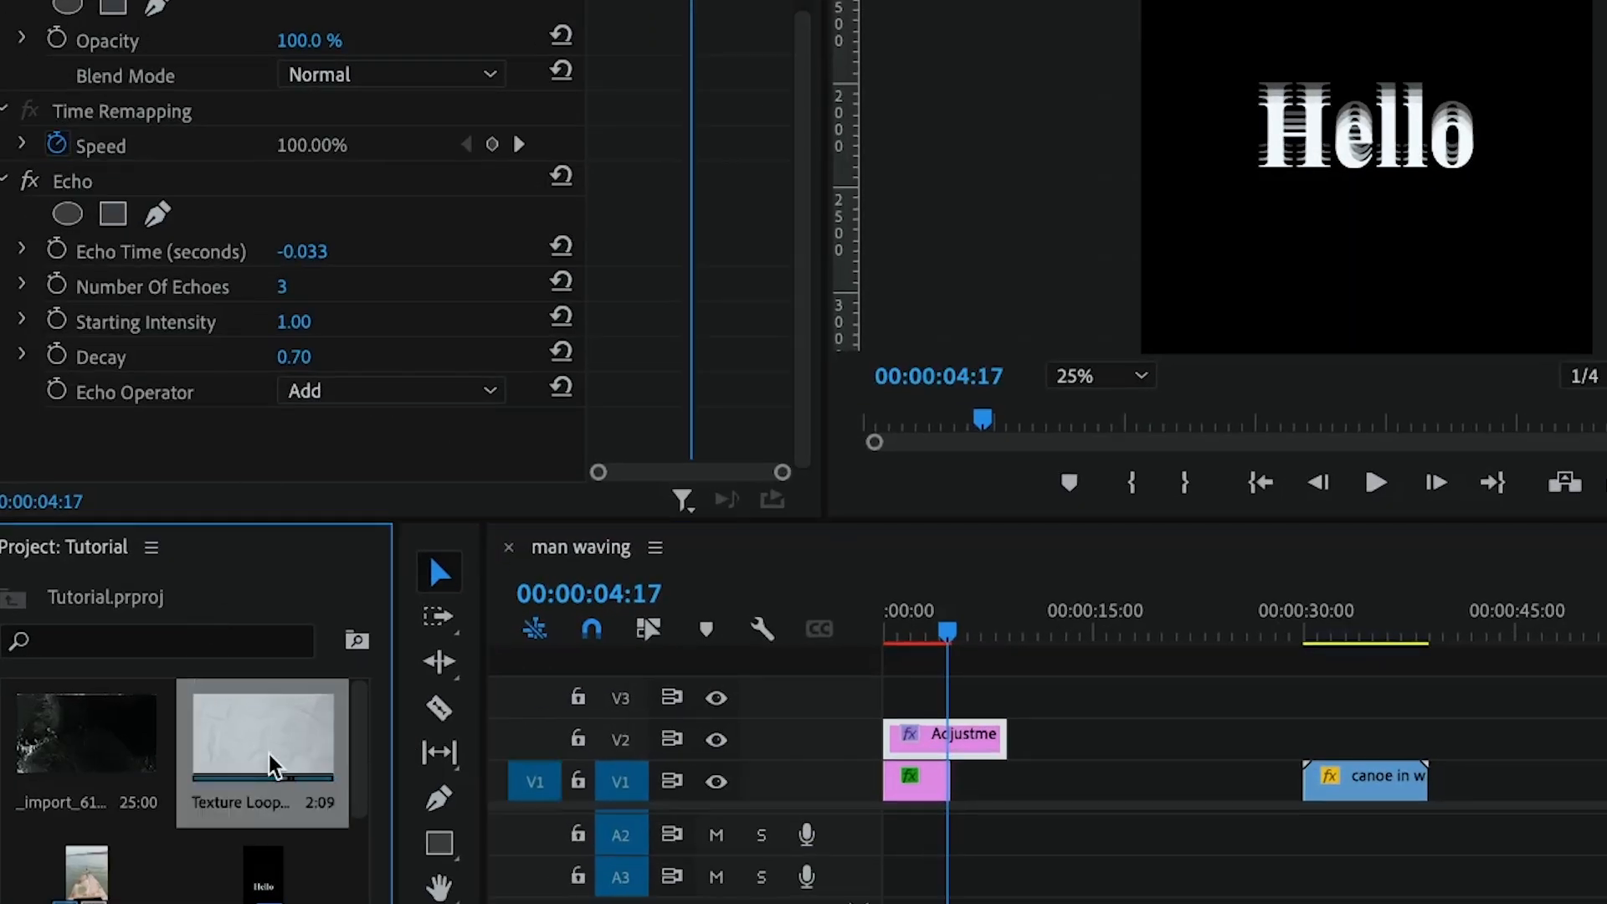
left_click_drag(272, 763, 1426, 737)
key("b")
left_click(1369, 624)
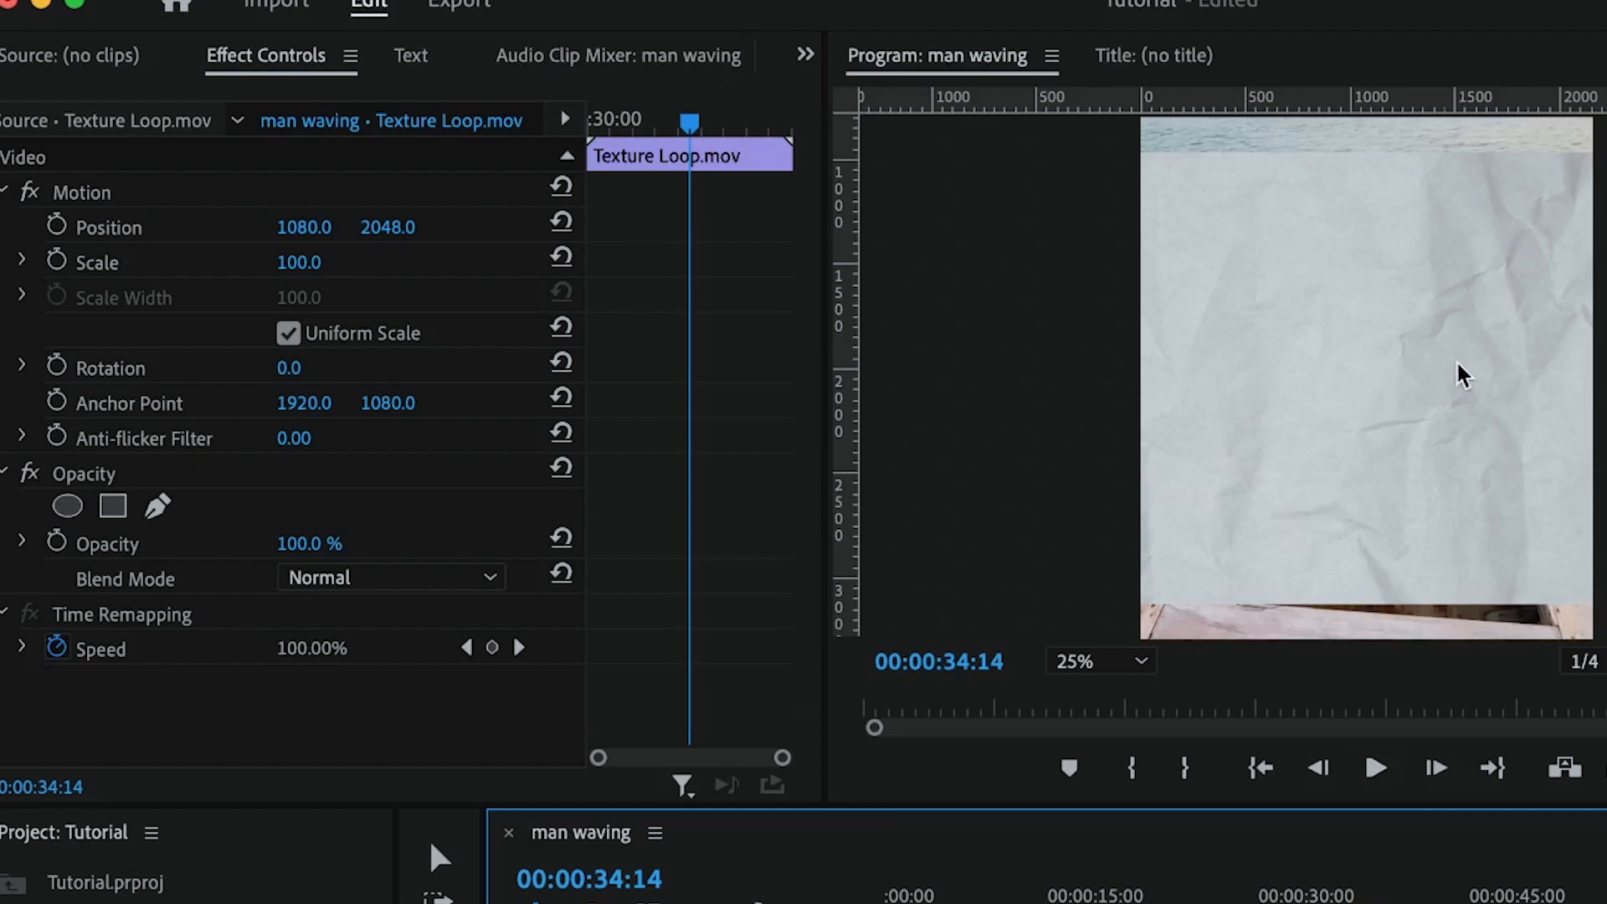
- Rotate the Texture Loop clip by 90° and scale it to 161 so it fills the vertical frame
scroll(1460, 374, "down", 1)
left_click(289, 367)
type("90")
key("Return")
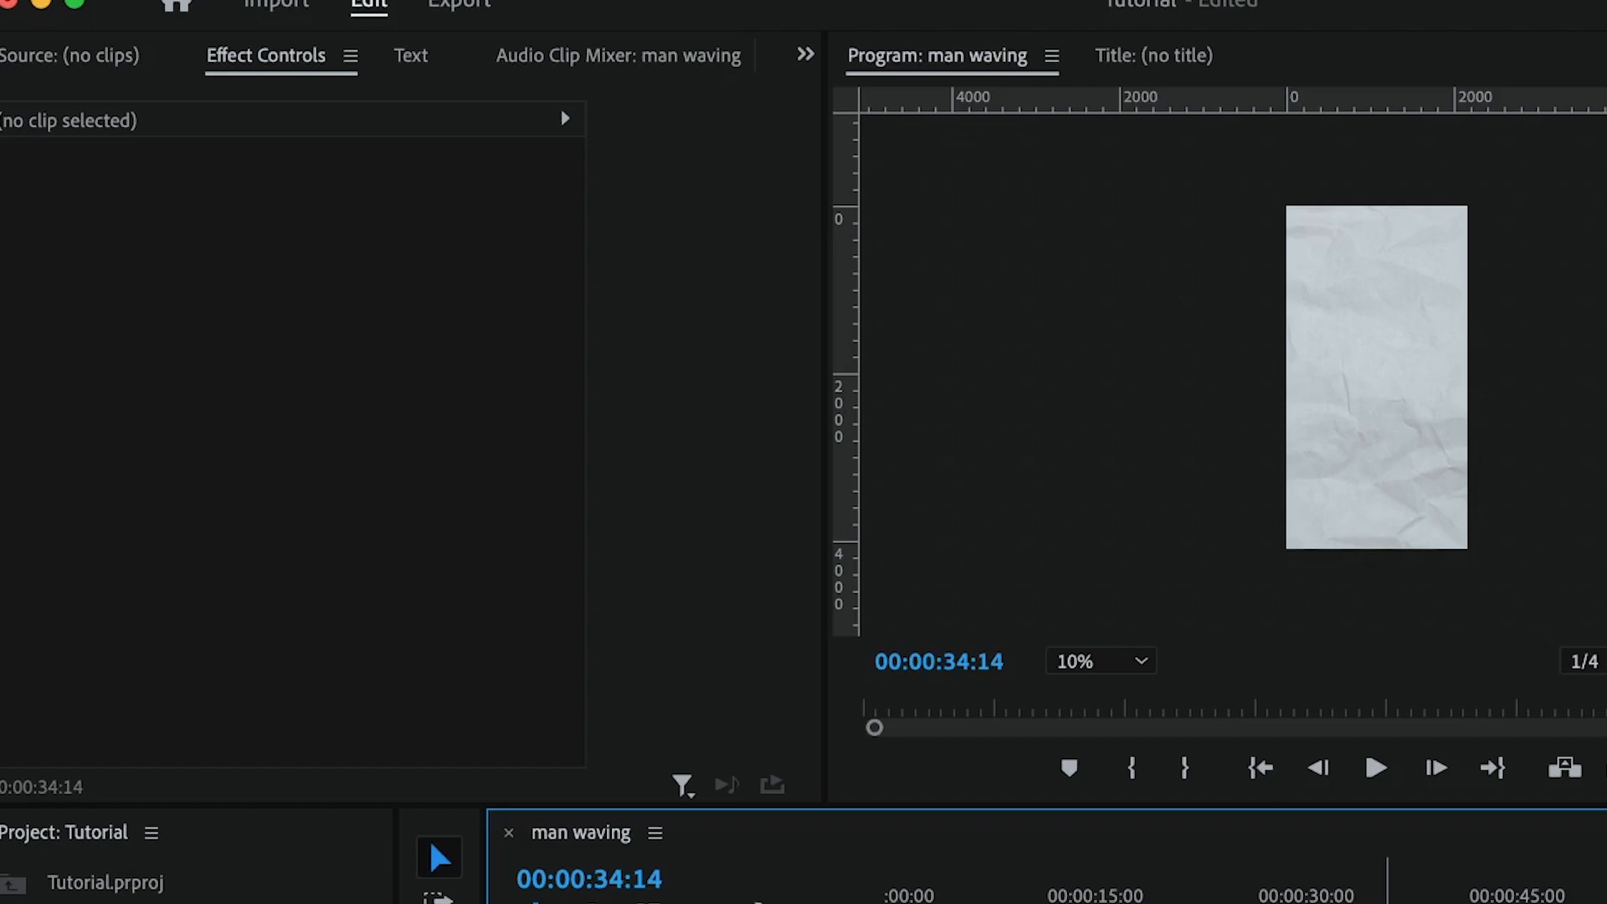
- Set the Texture Loop clip's blend mode to Multiply and compare the canoe picture with the texture track hidden and shown
left_click(1386, 902)
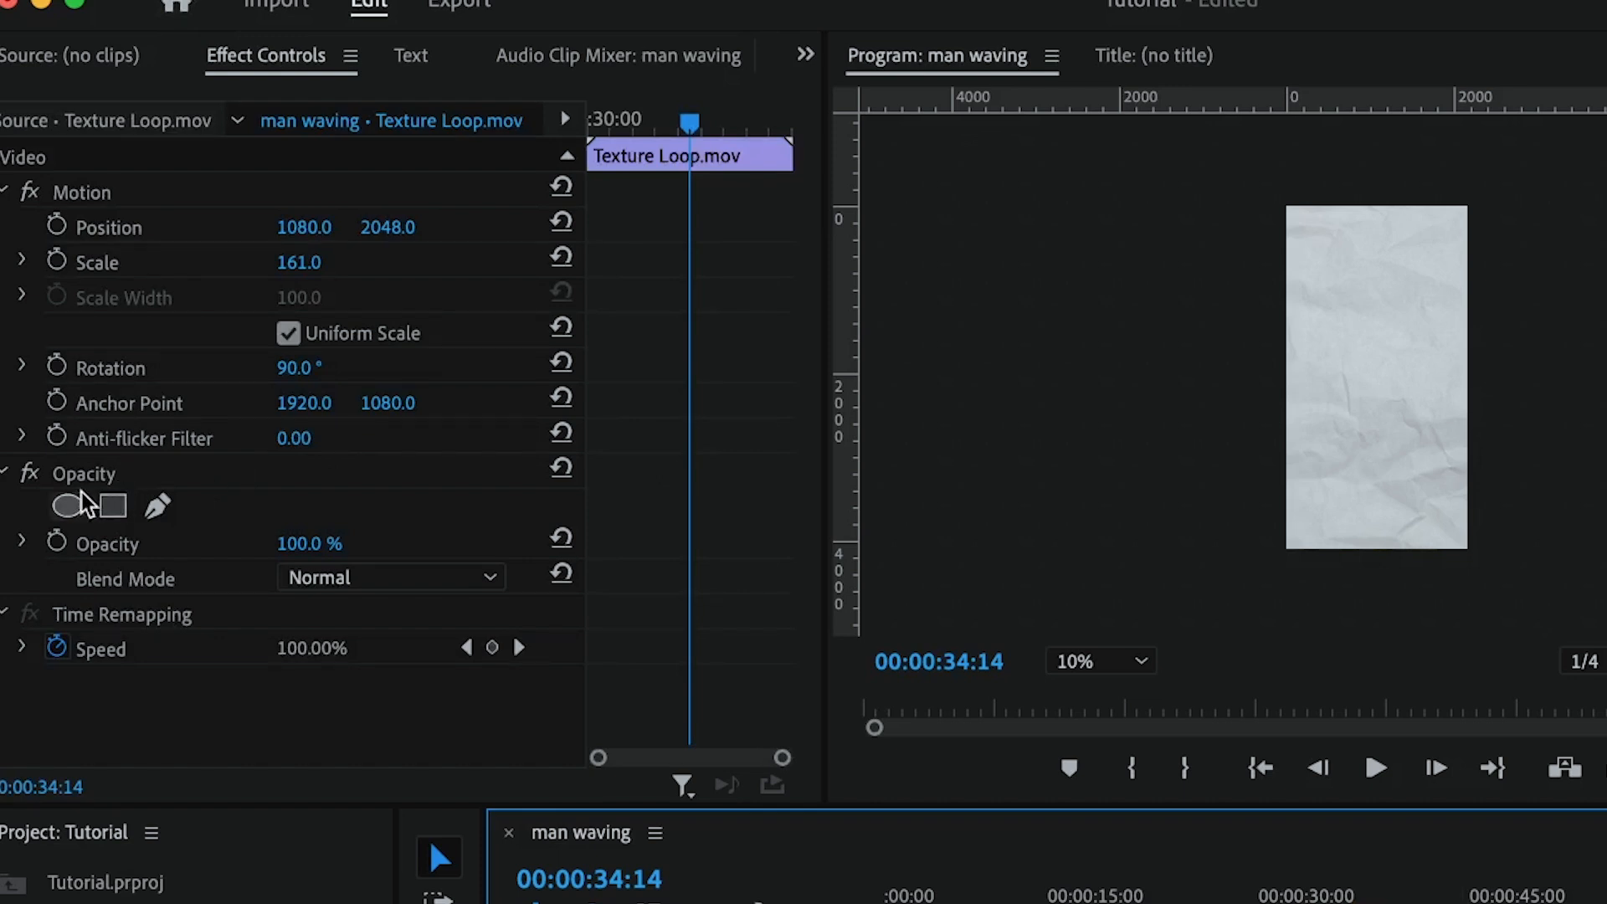
left_click(99, 477)
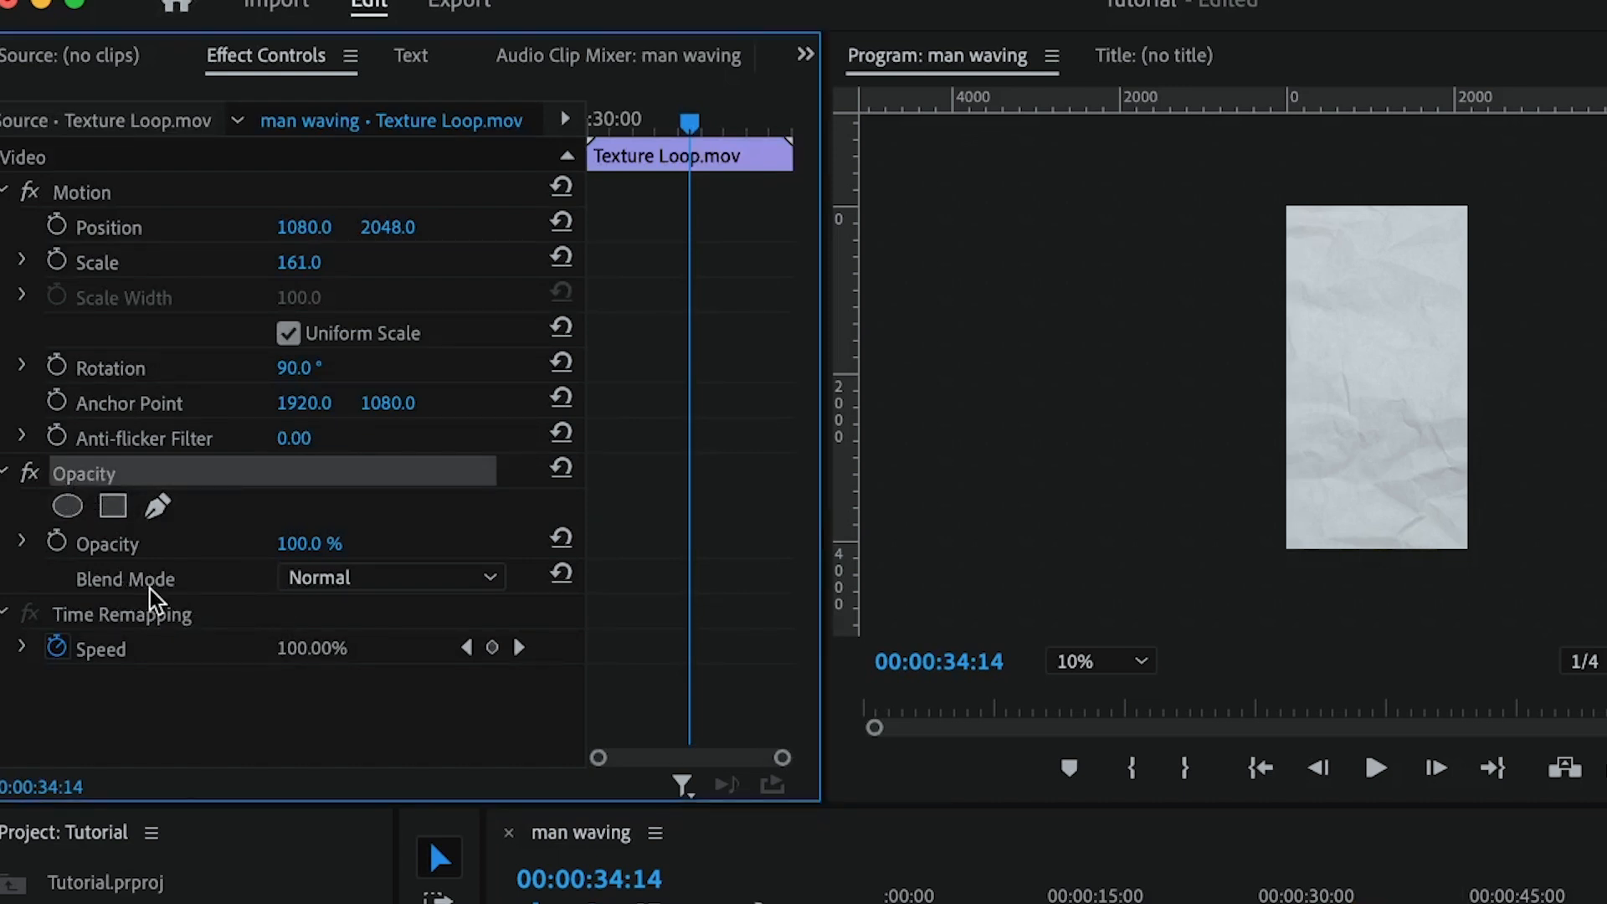
left_click(347, 586)
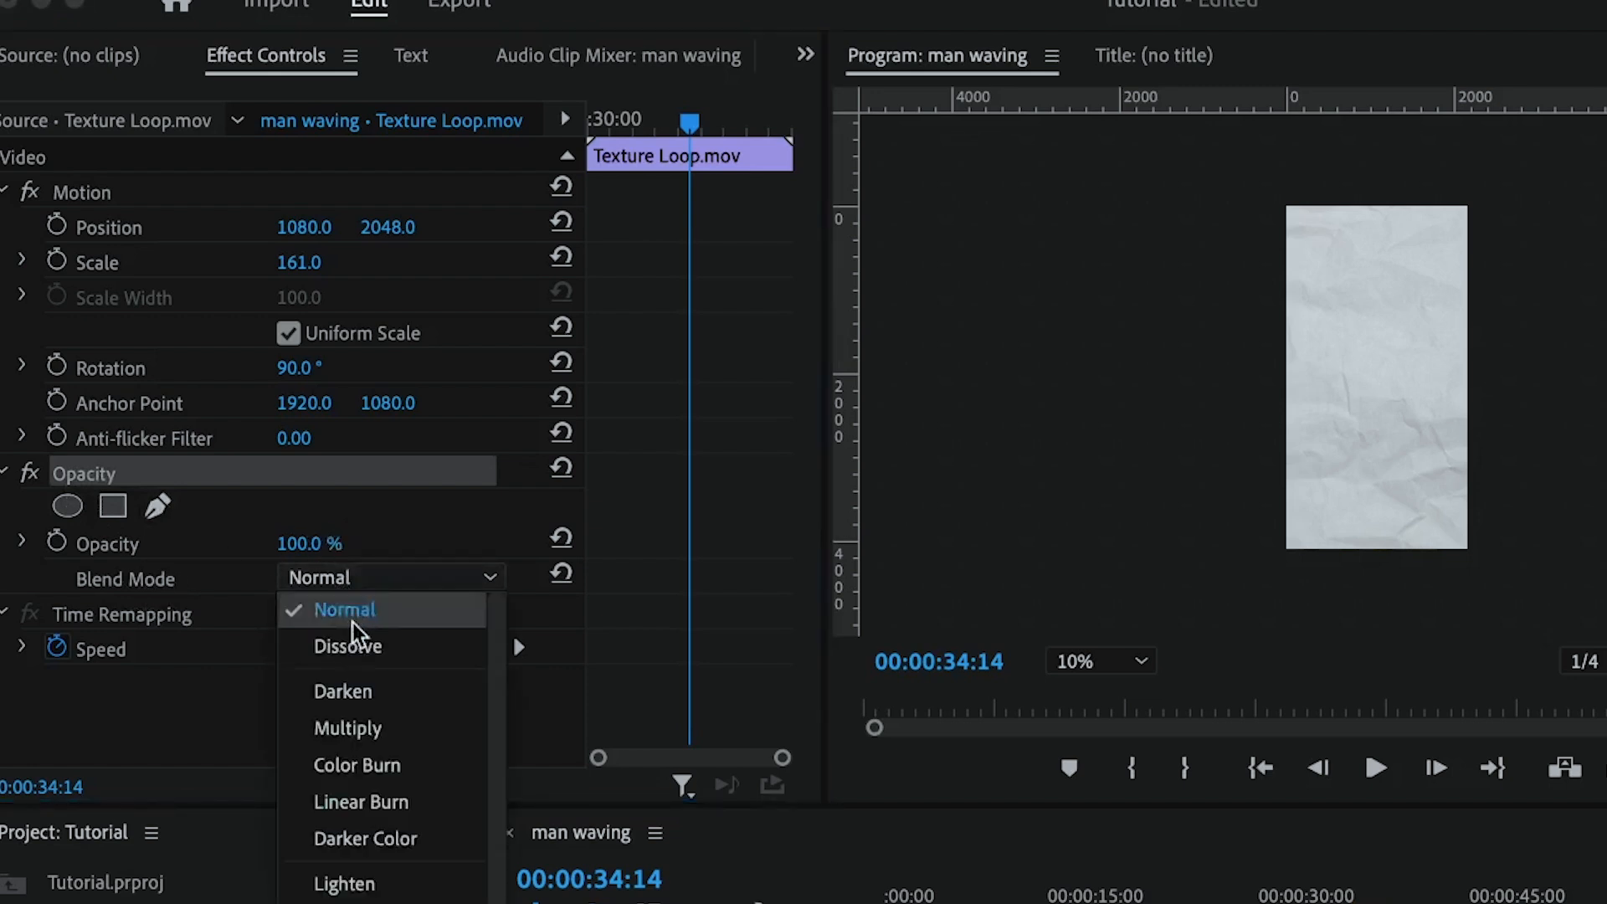
left_click(351, 726)
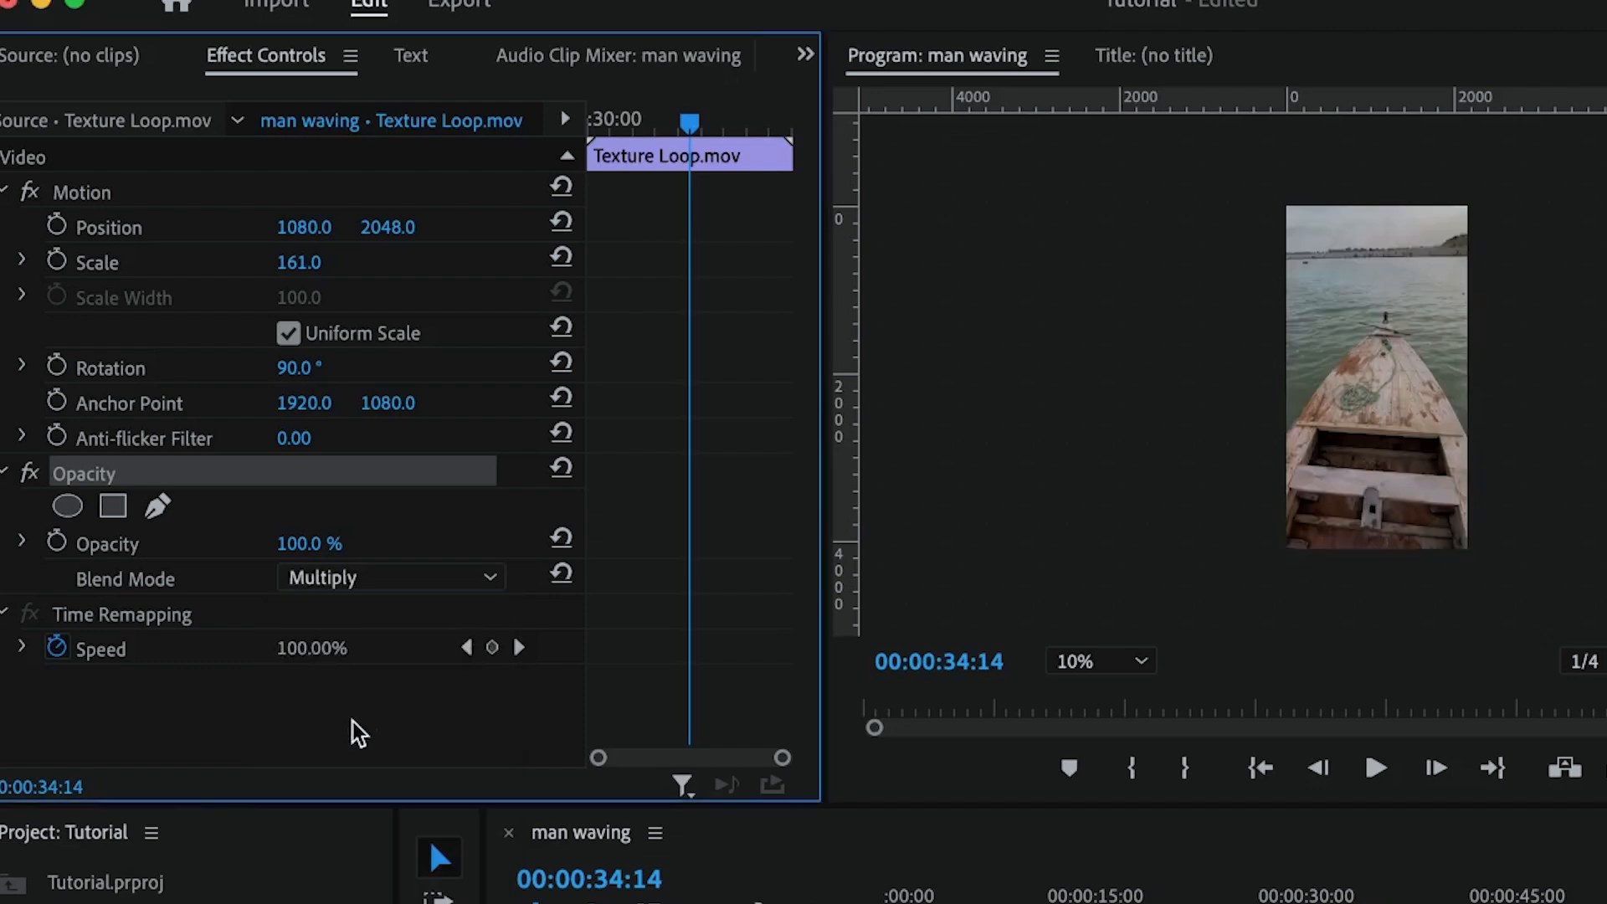
scroll(1393, 234, "up", 2)
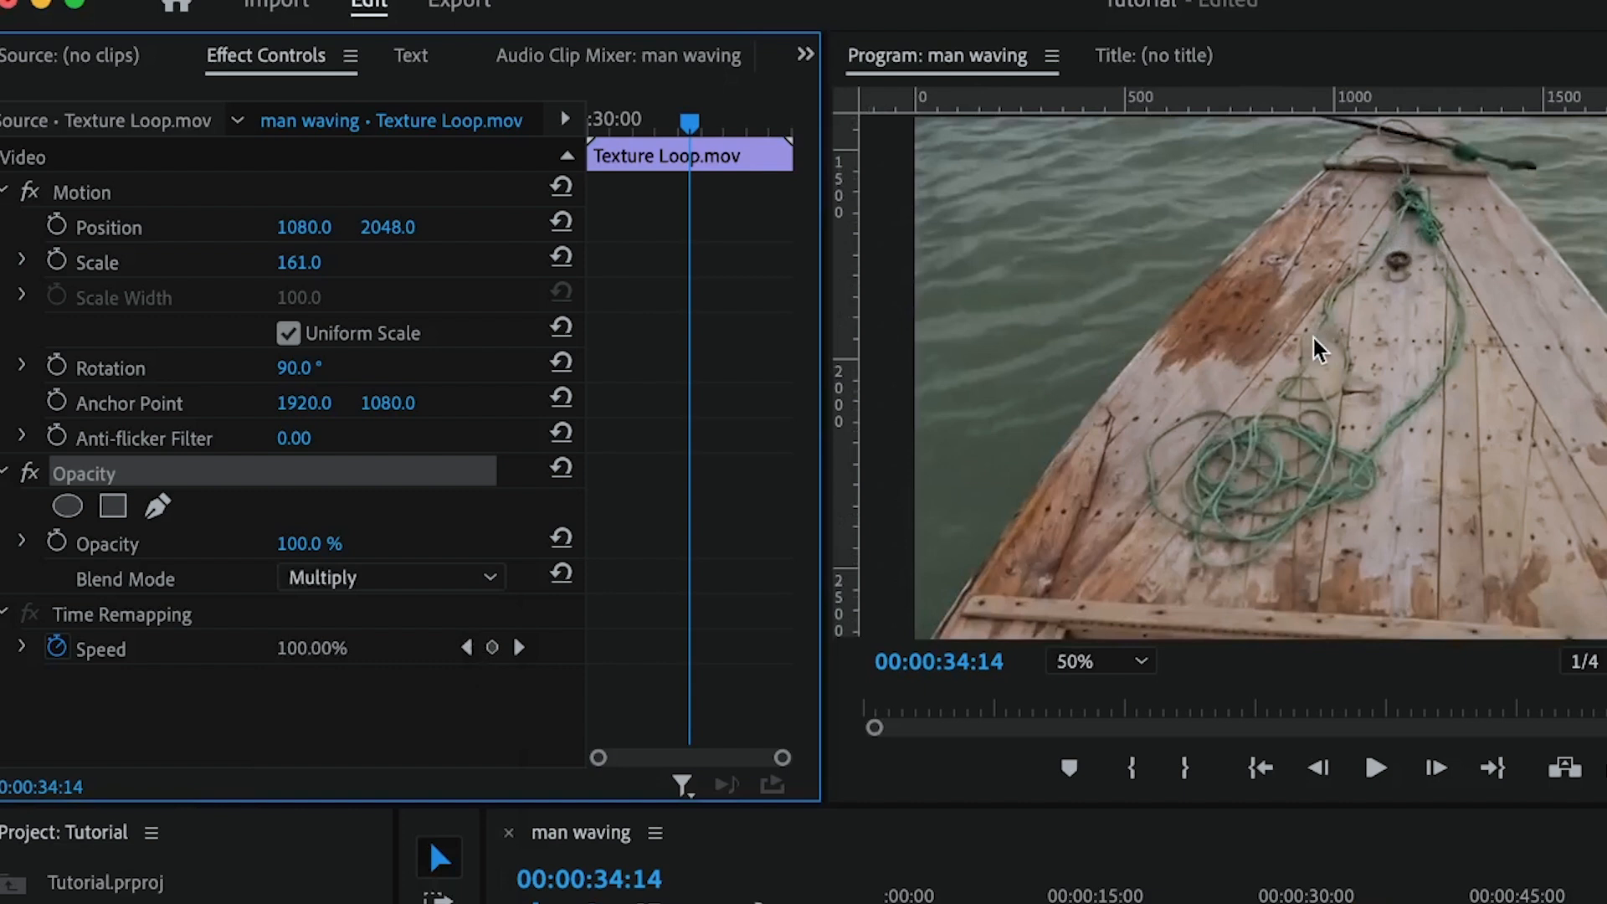
scroll(1322, 339, "down", 2)
left_click(711, 902)
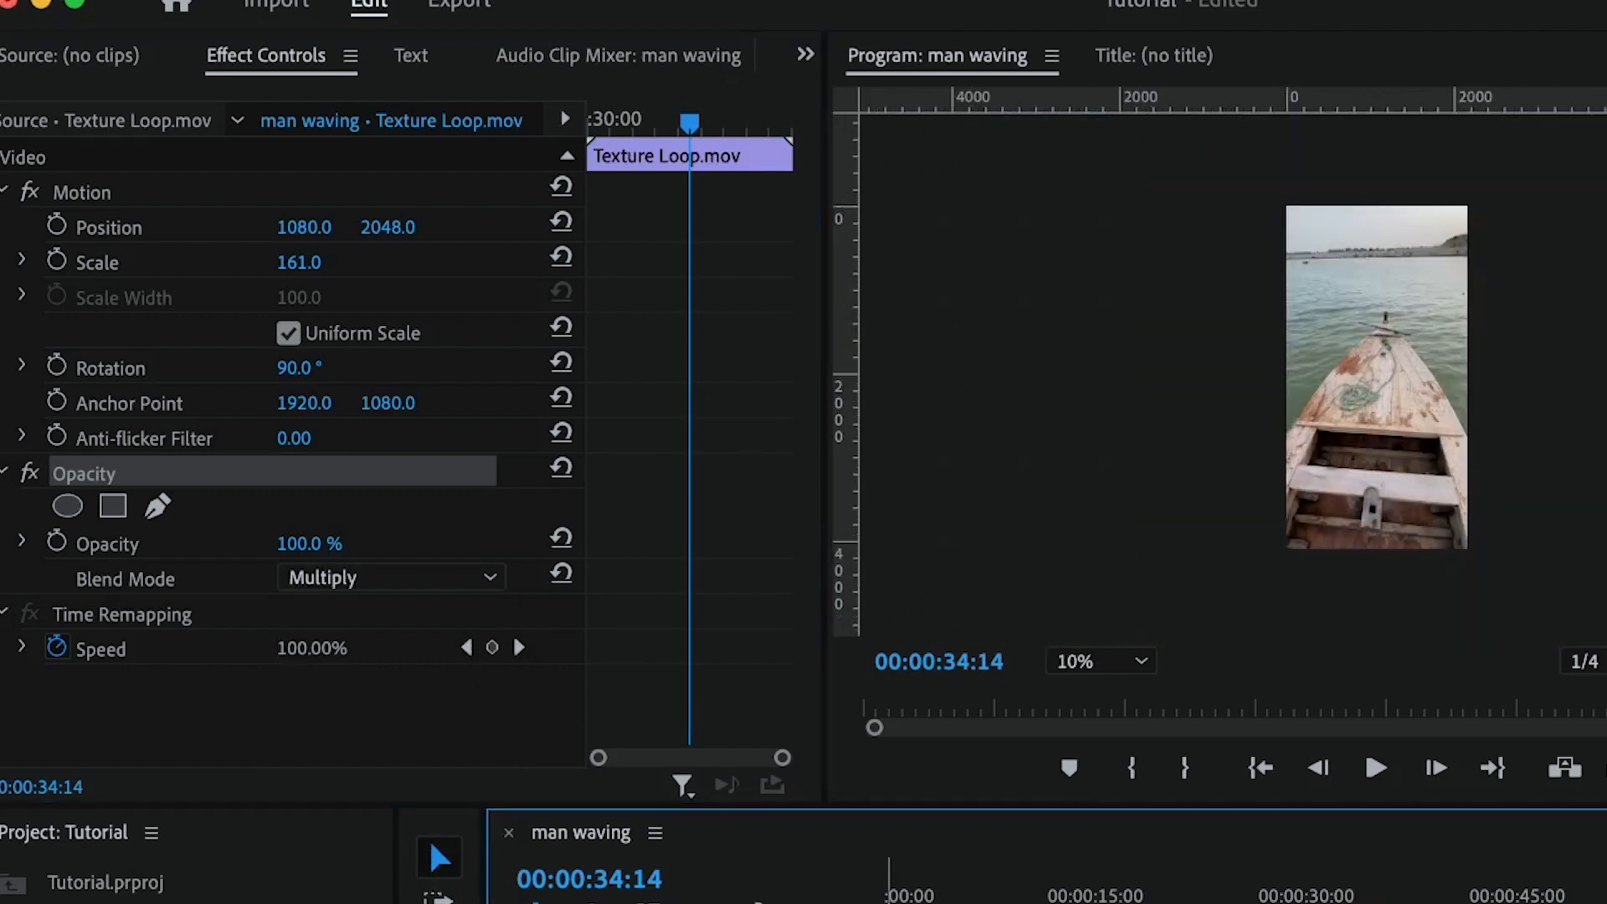
left_click(711, 902)
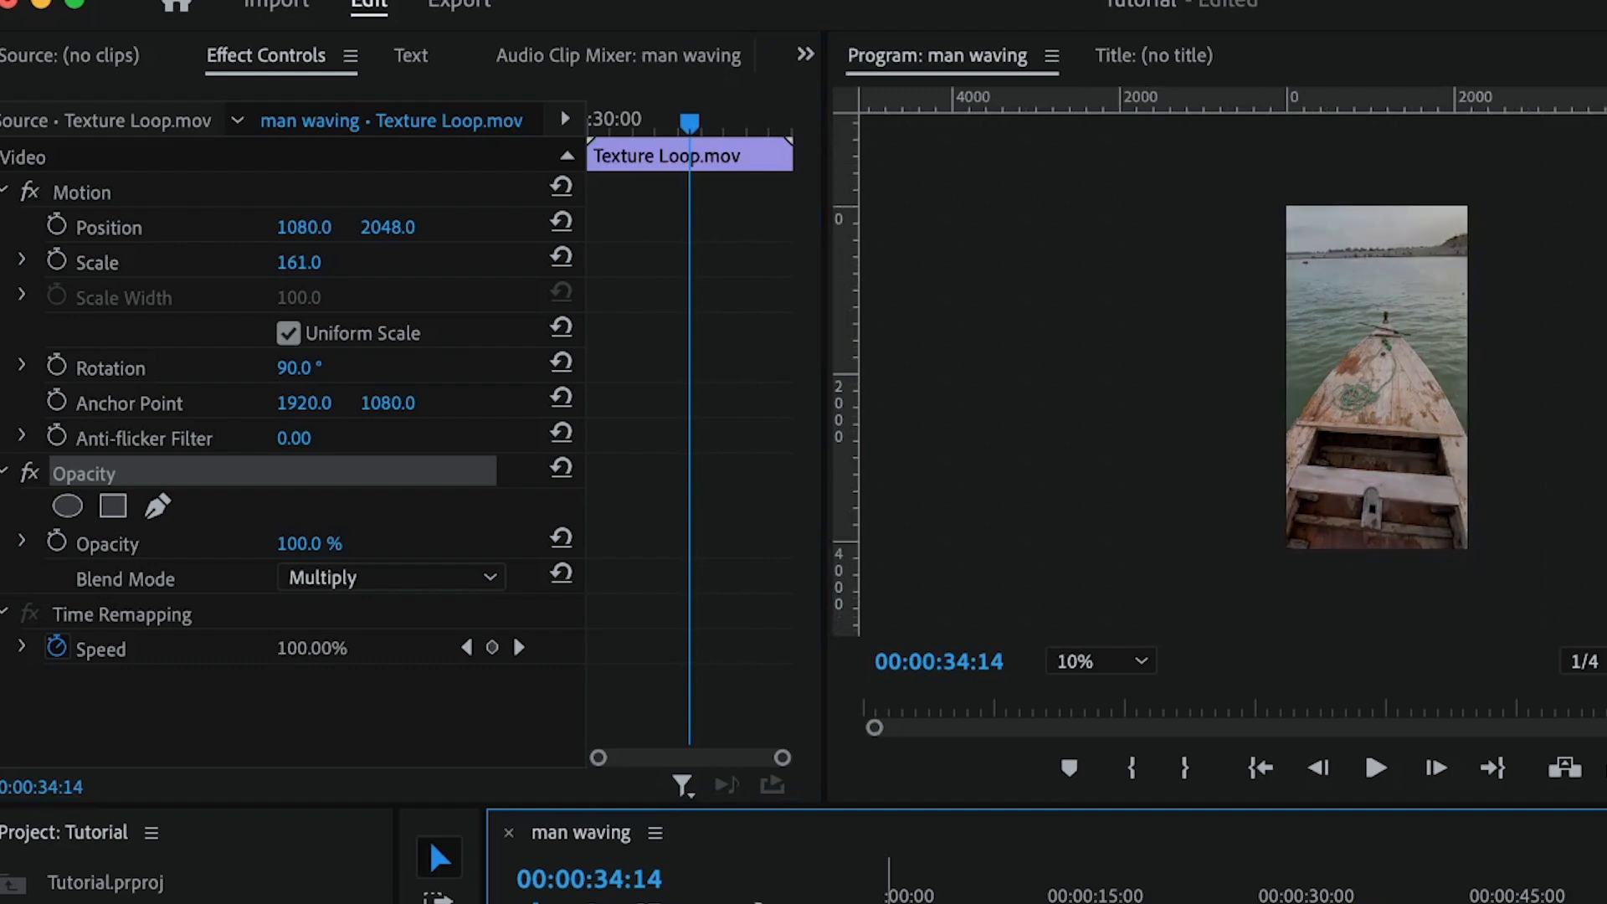
- Try the Screen blend mode and then Overlay on the Texture Loop clip
left_click(384, 581)
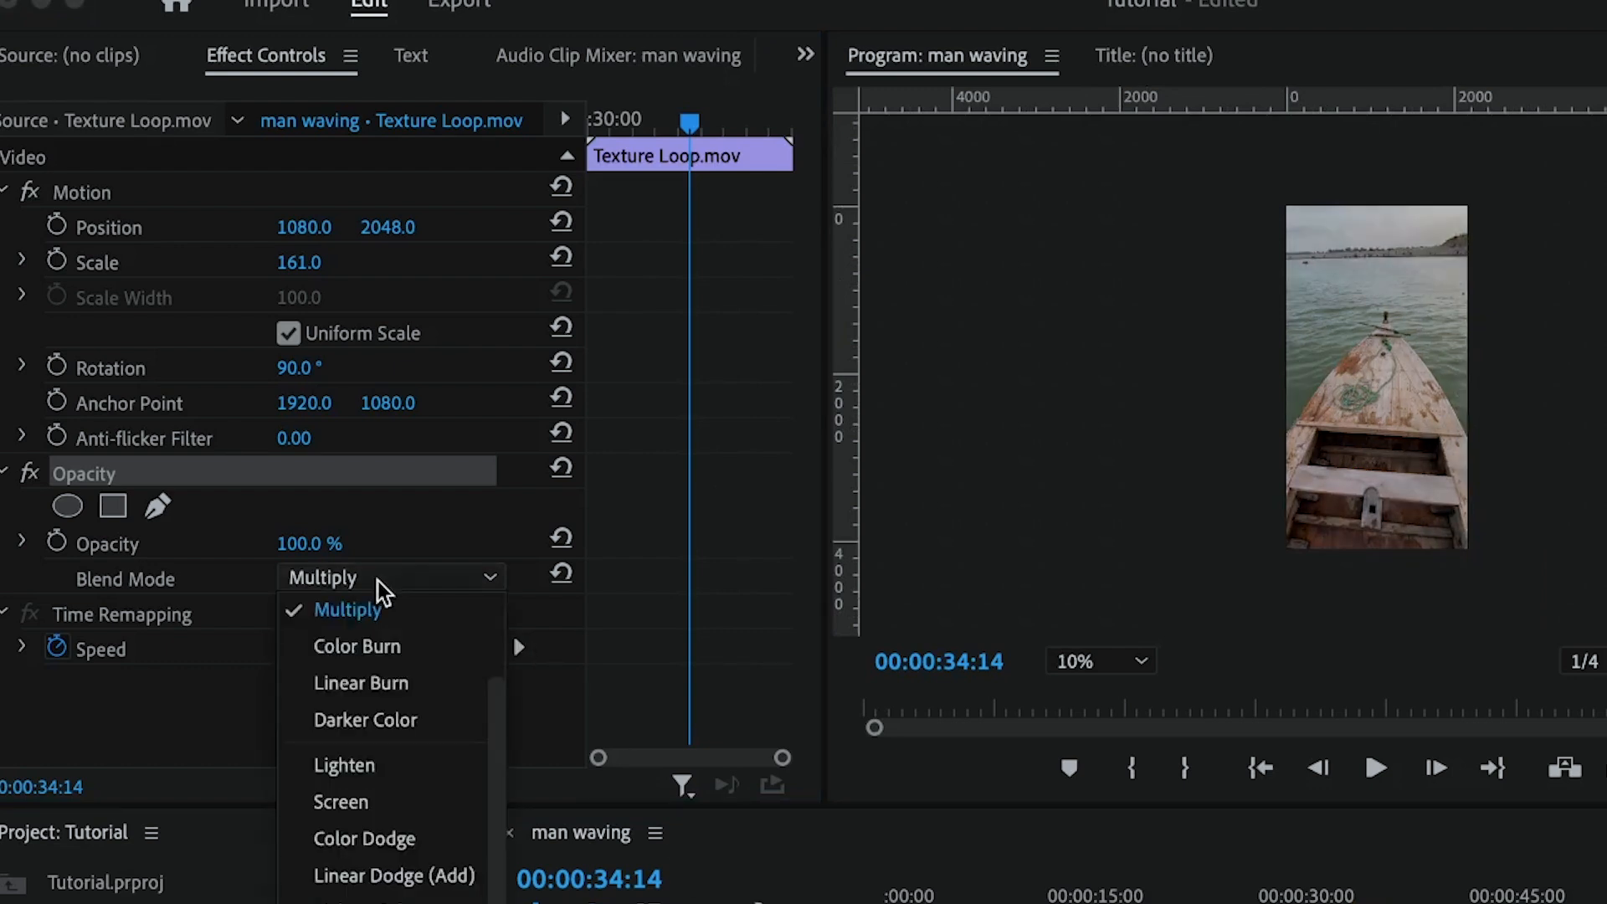
left_click(358, 805)
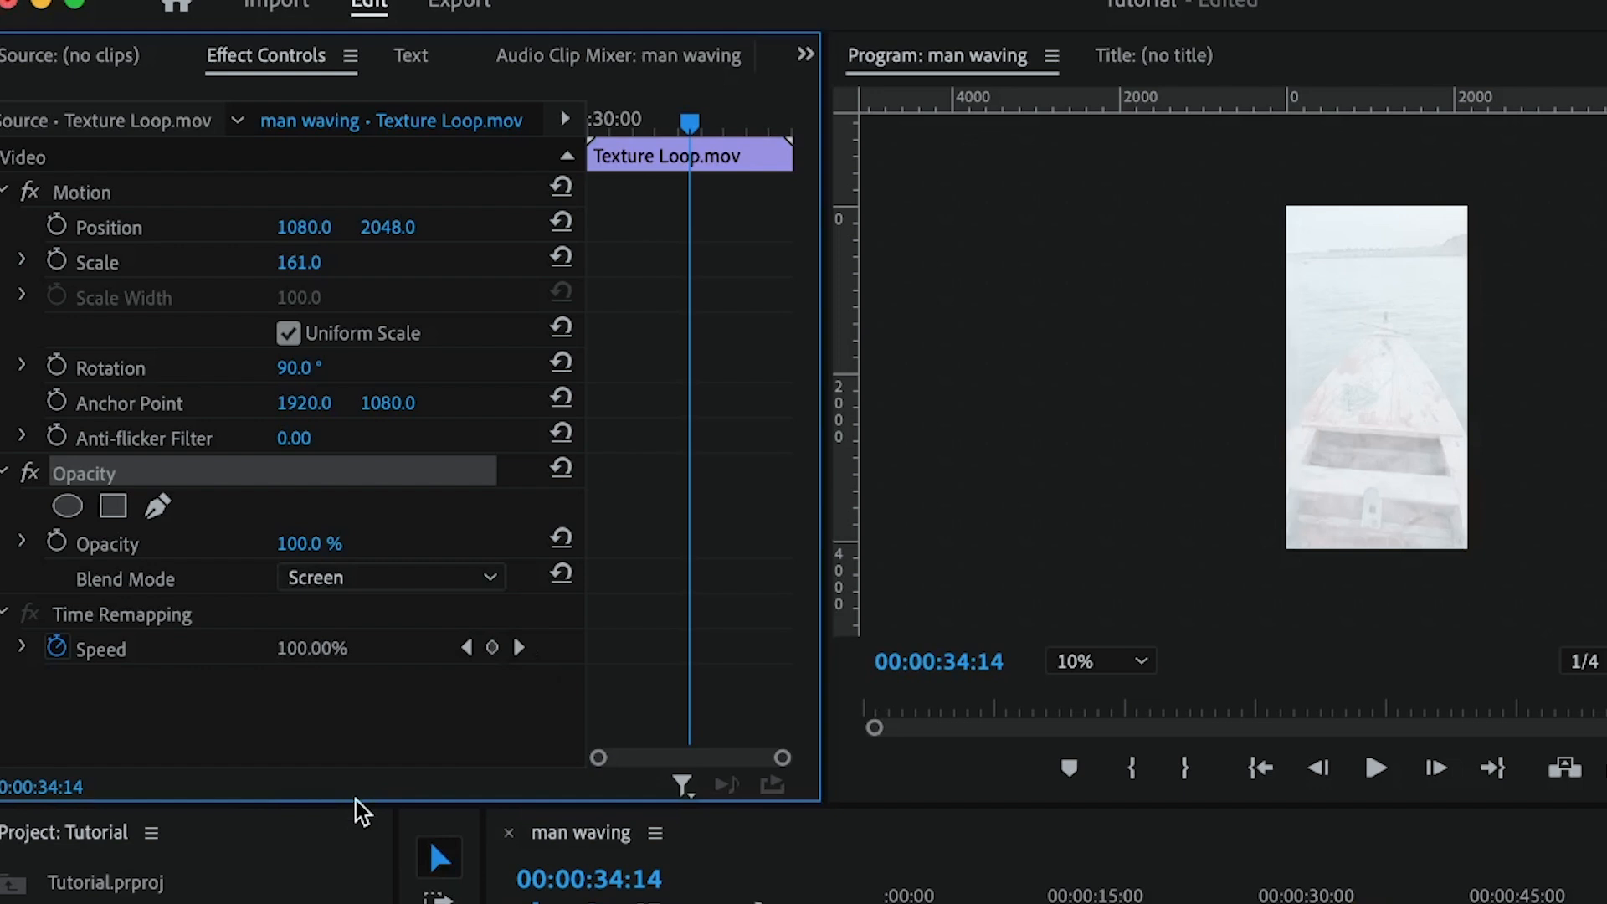
left_click(339, 579)
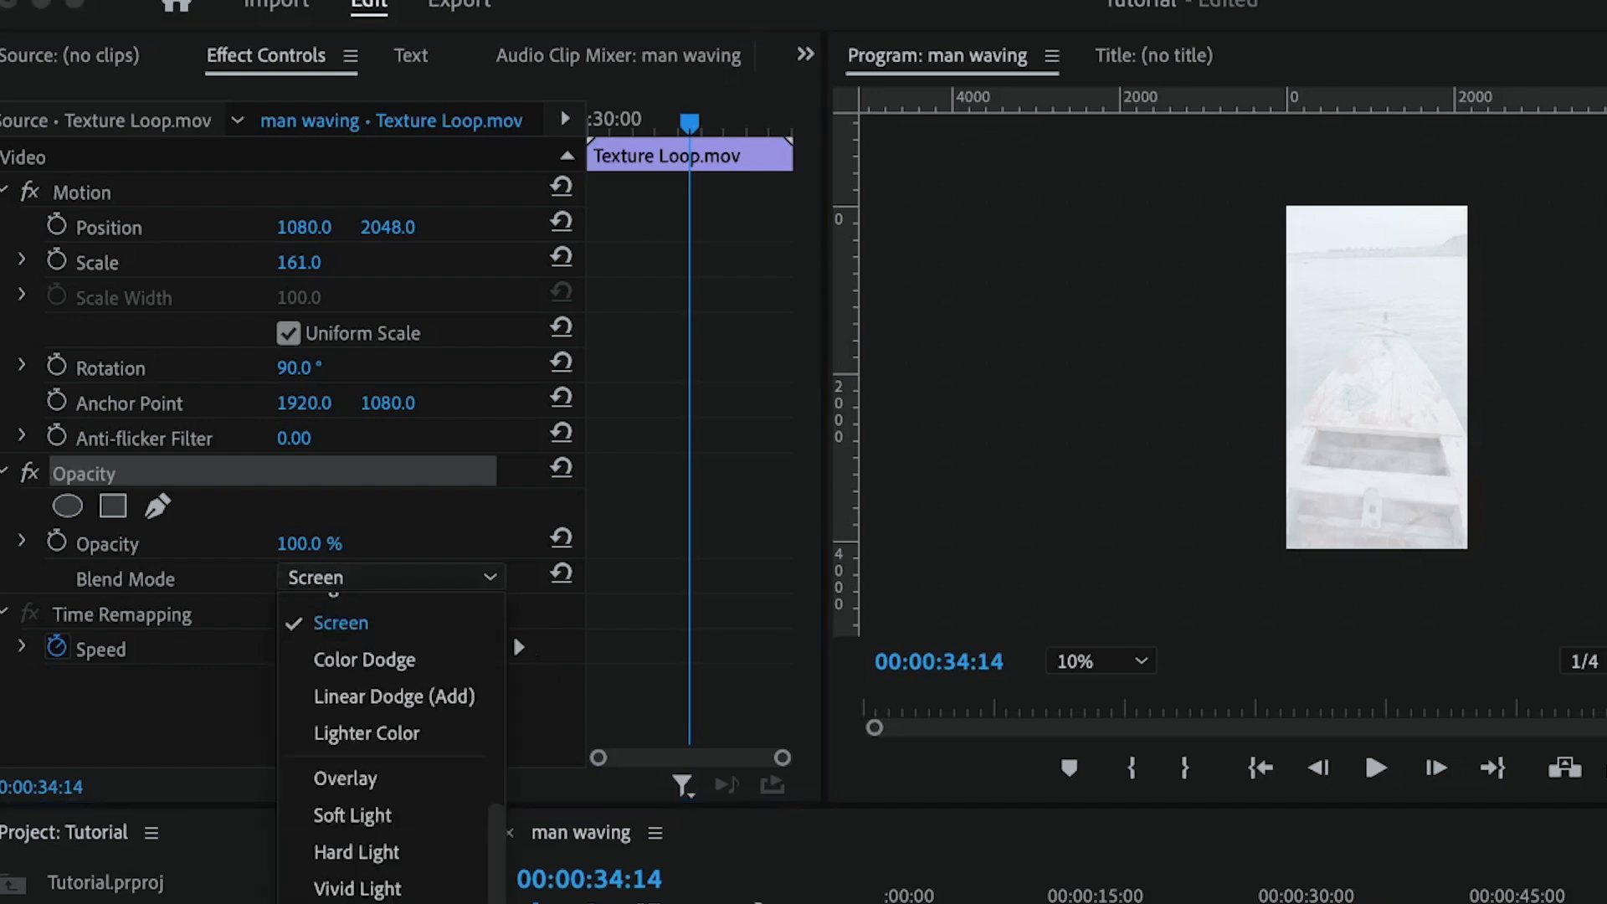
left_click(340, 781)
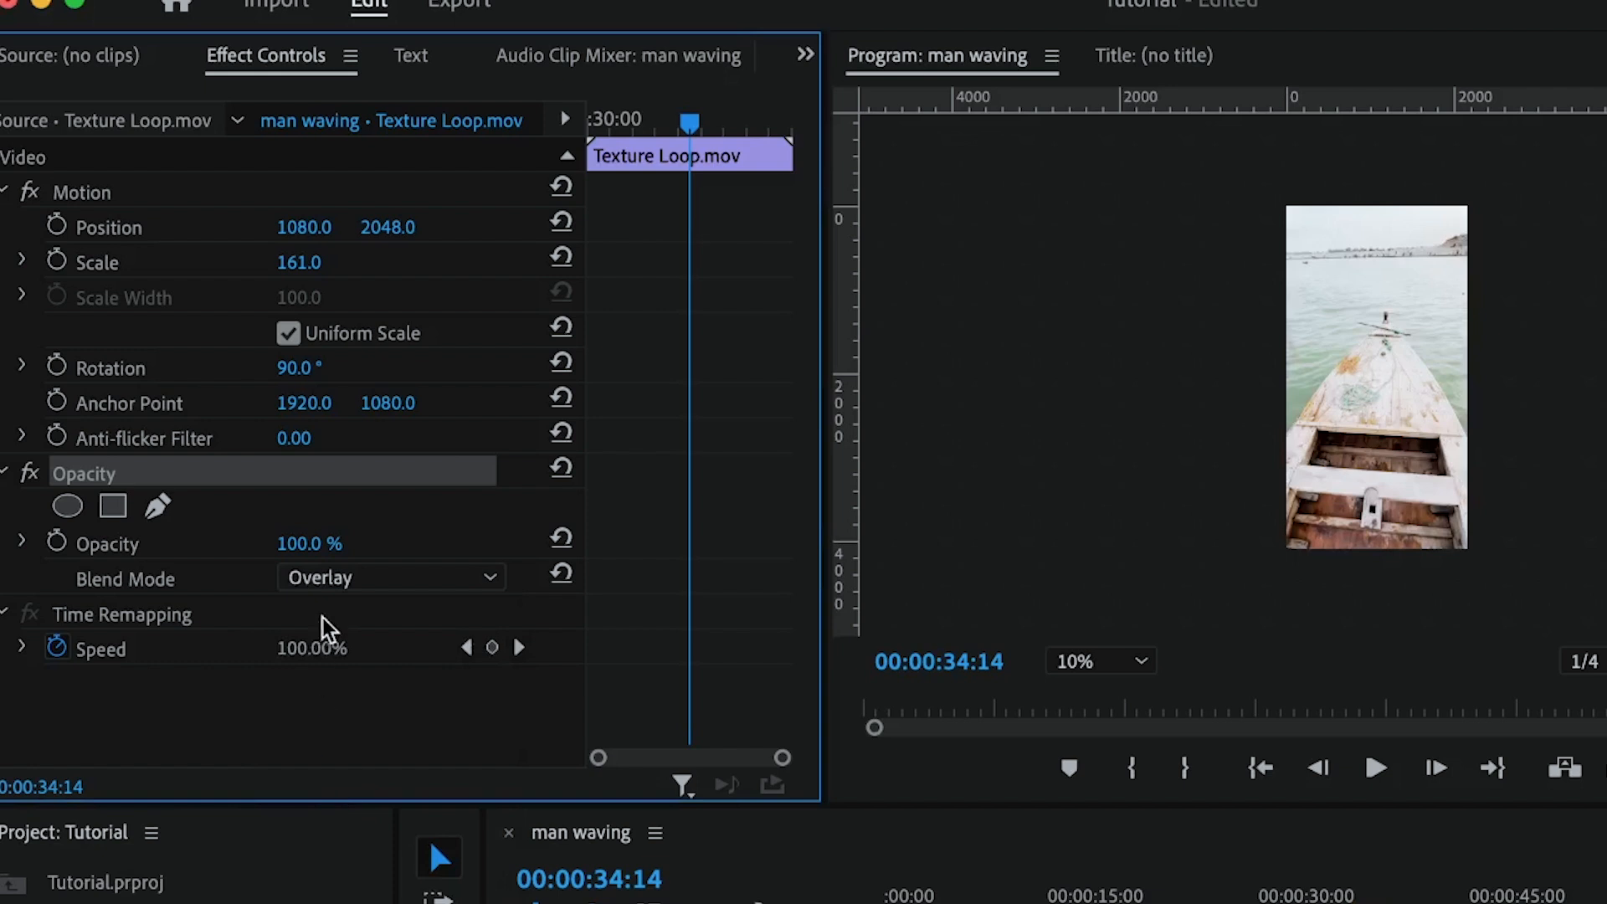
- Set the Texture Loop clip's blend mode to Screen and reduce its opacity to 30%
left_click(333, 581)
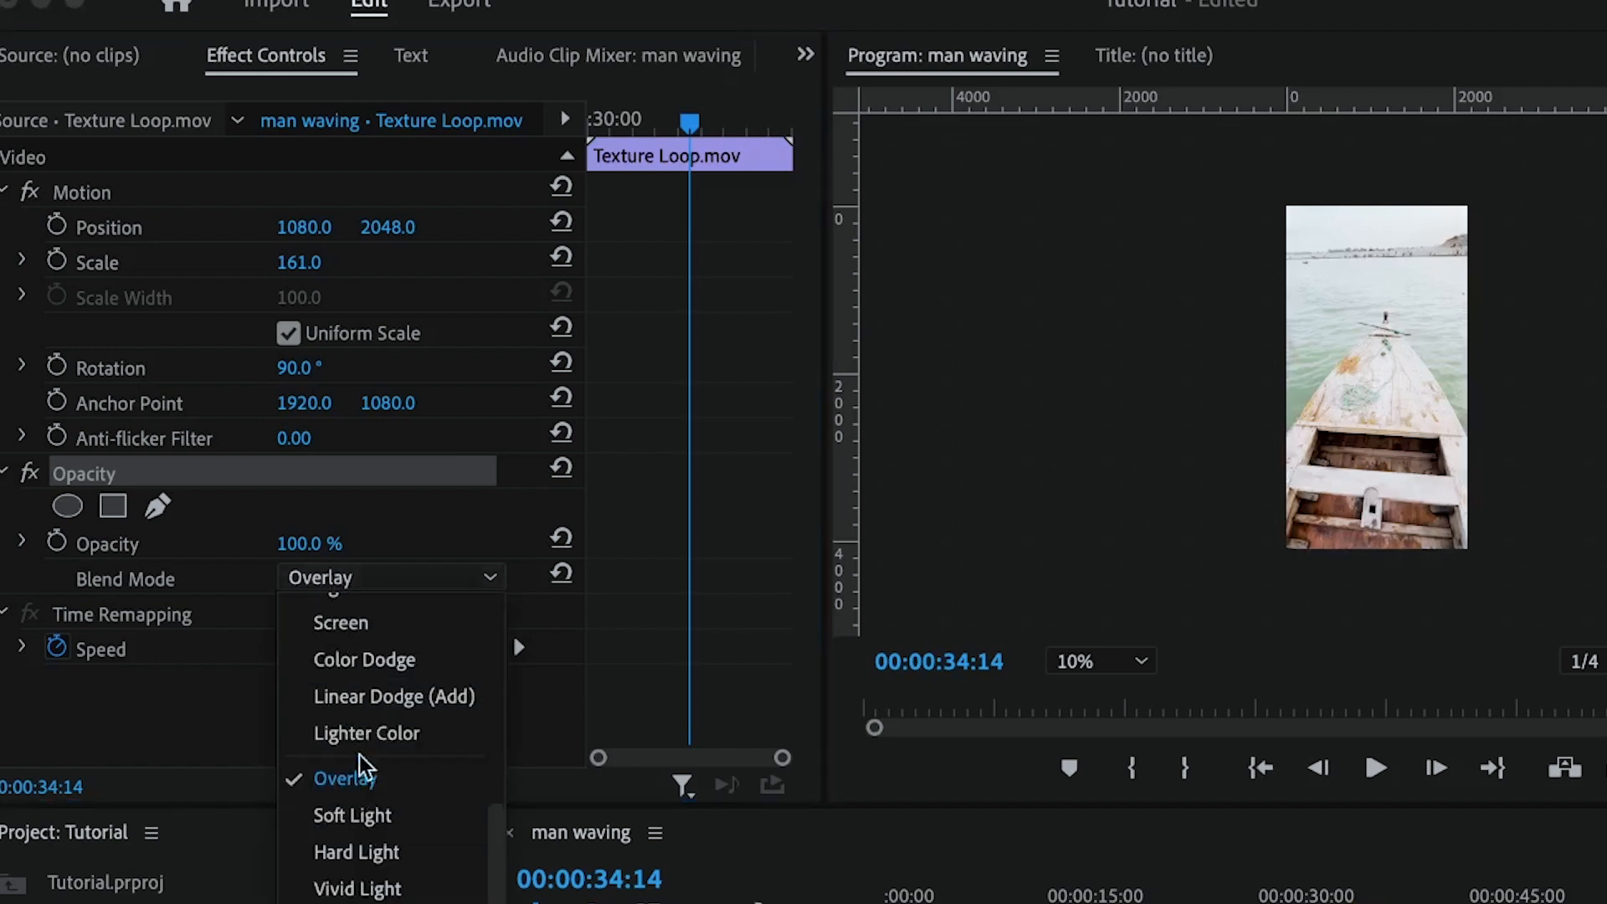
left_click(357, 623)
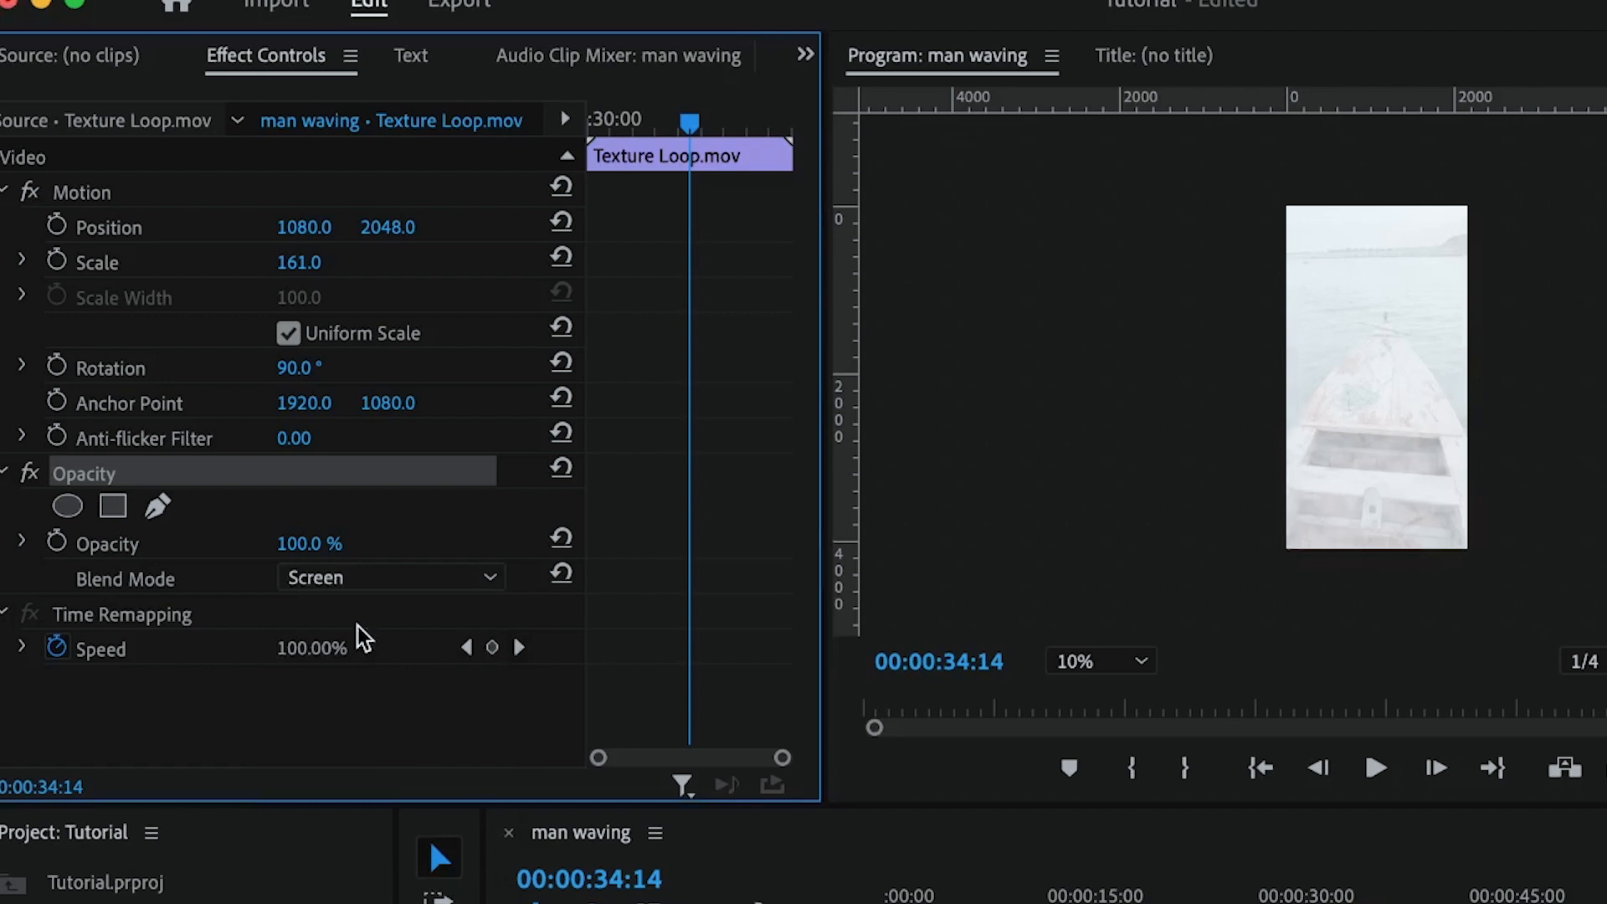
left_click(310, 543)
type("58")
key("Return")
left_click_drag(304, 543, 311, 543)
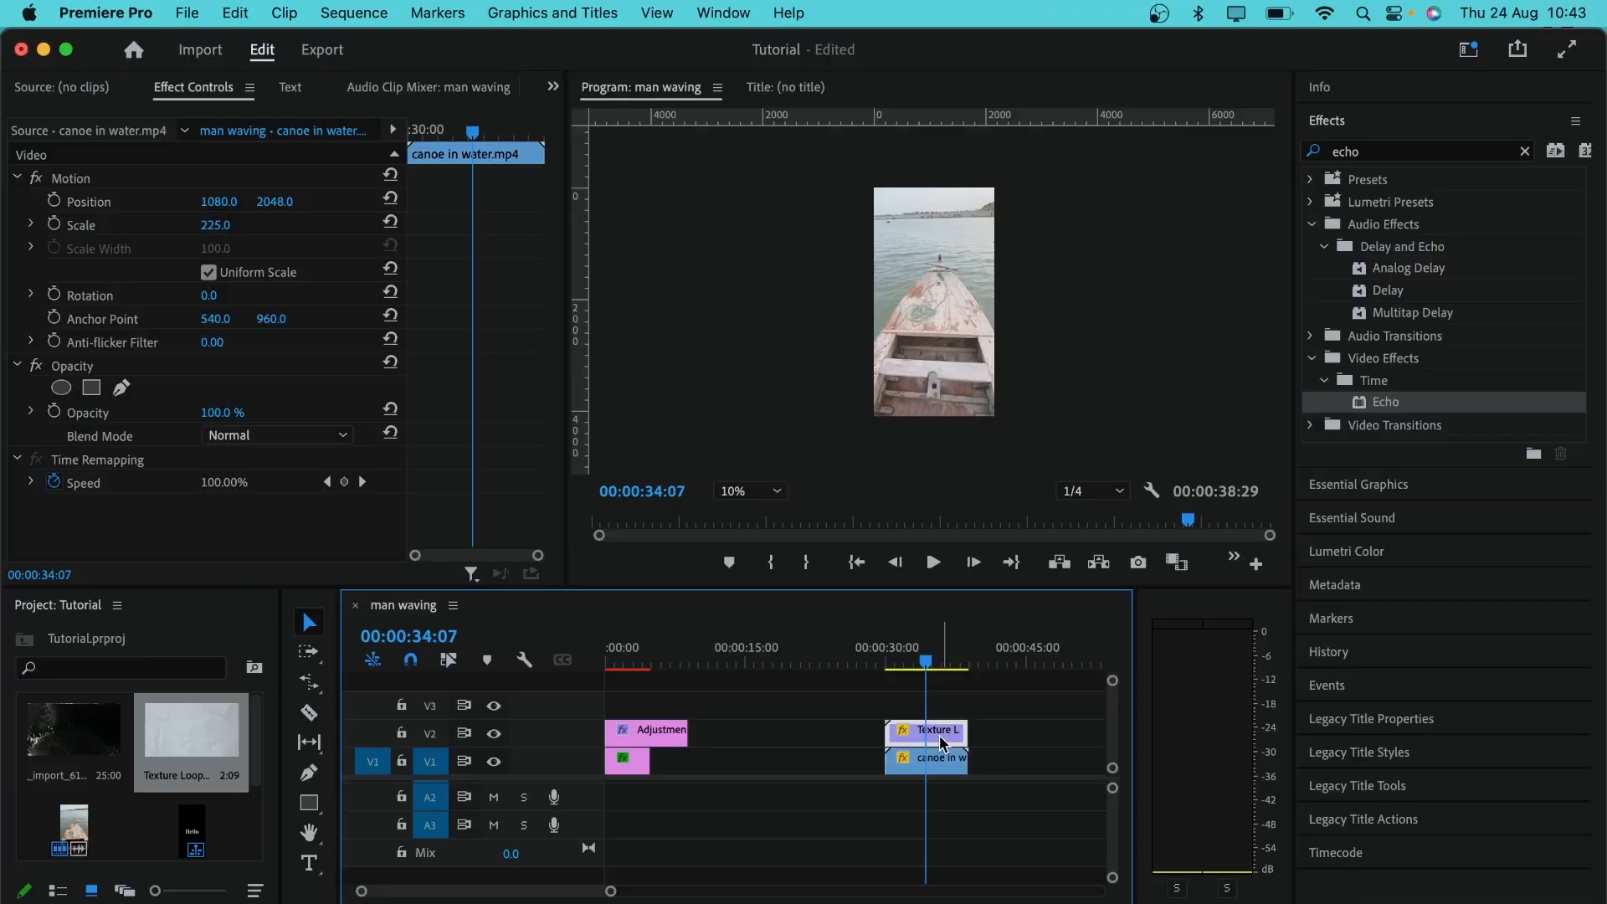
- Delete the Texture Loop clip from V2 and move the adjustment layer into its place above the canoe in water clip
left_click(940, 734)
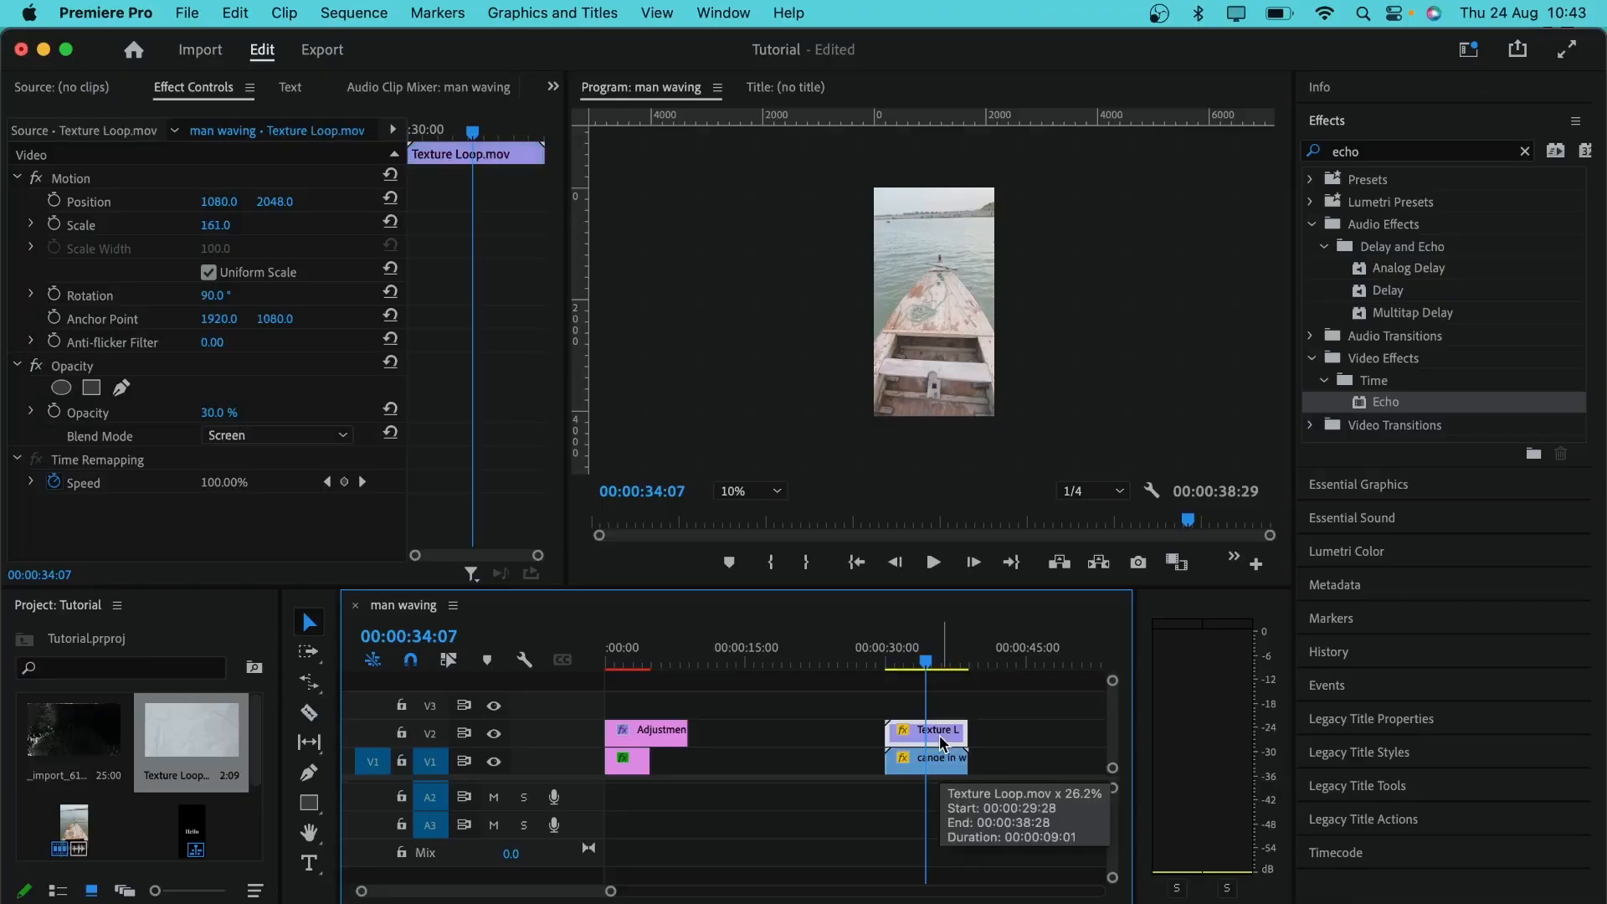
key("Delete")
left_click_drag(646, 729, 927, 734)
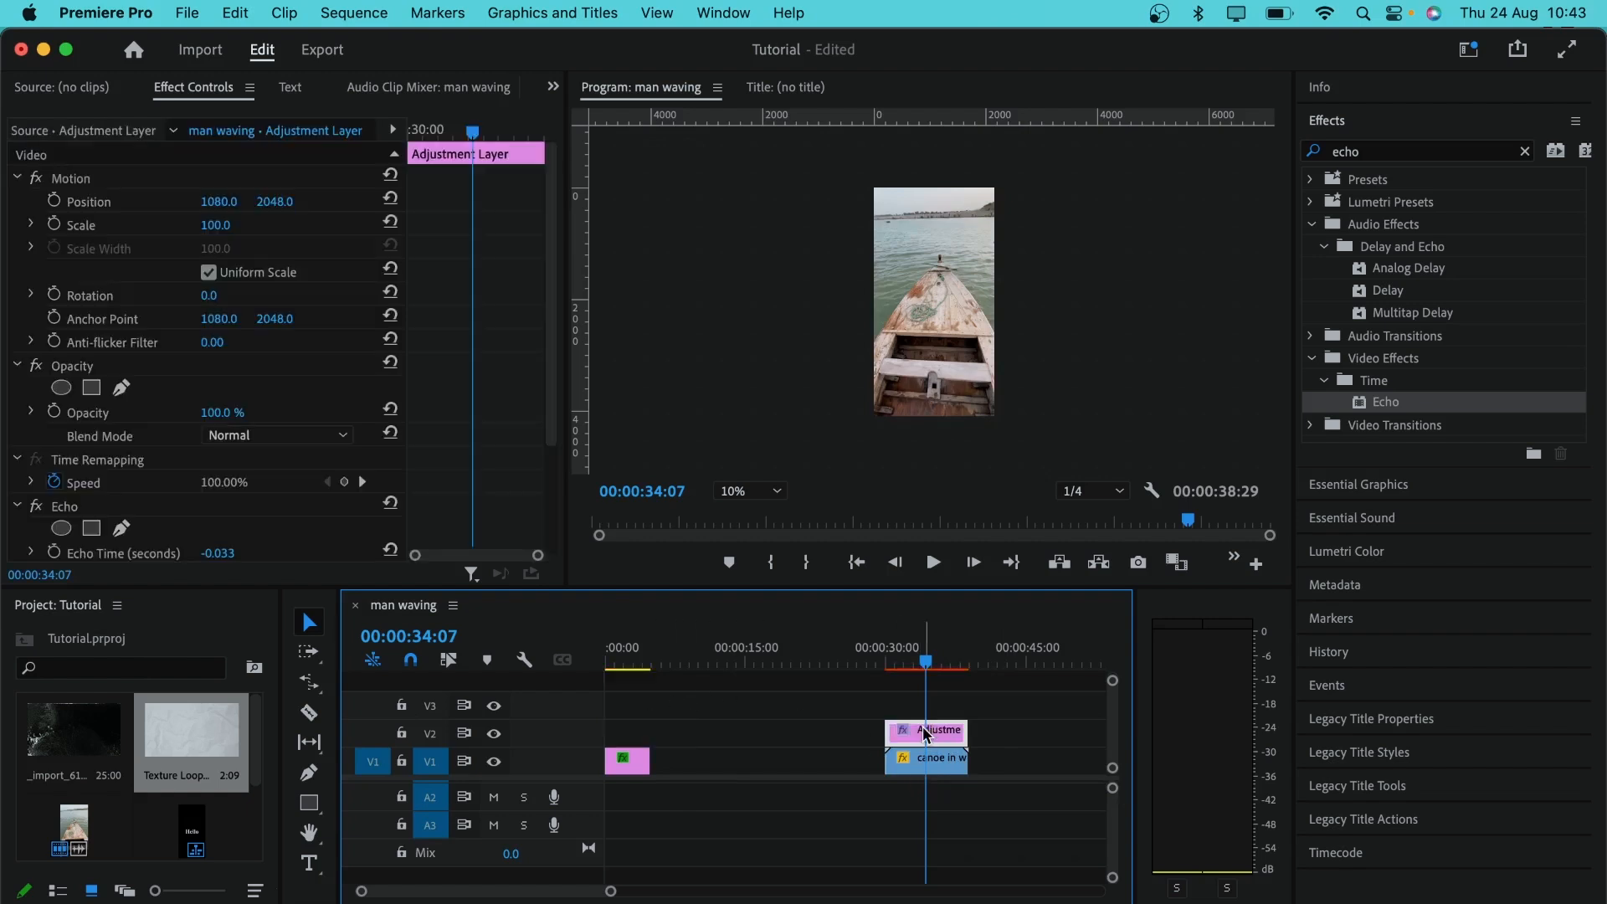
- Delete the Echo effect from the adjustment layer
scroll(81, 366, "down", 3)
left_click(81, 361)
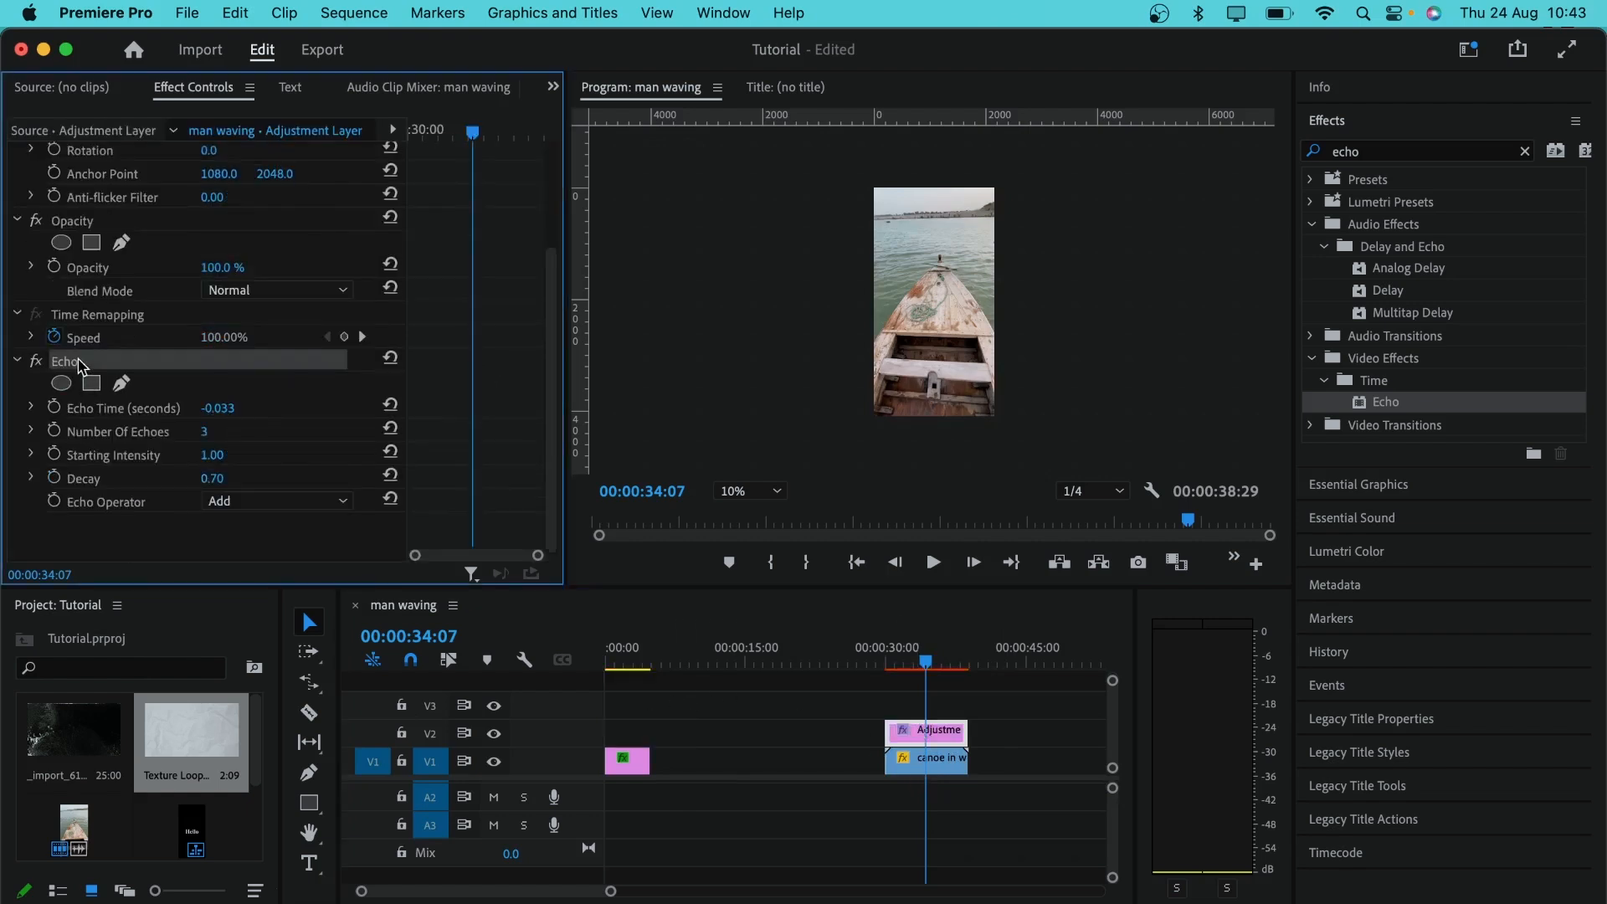
key("Delete")
- Show the Lumetri Color controls for the adjustment layer and shift the Tint toward green to about -10.3
left_click(1344, 129)
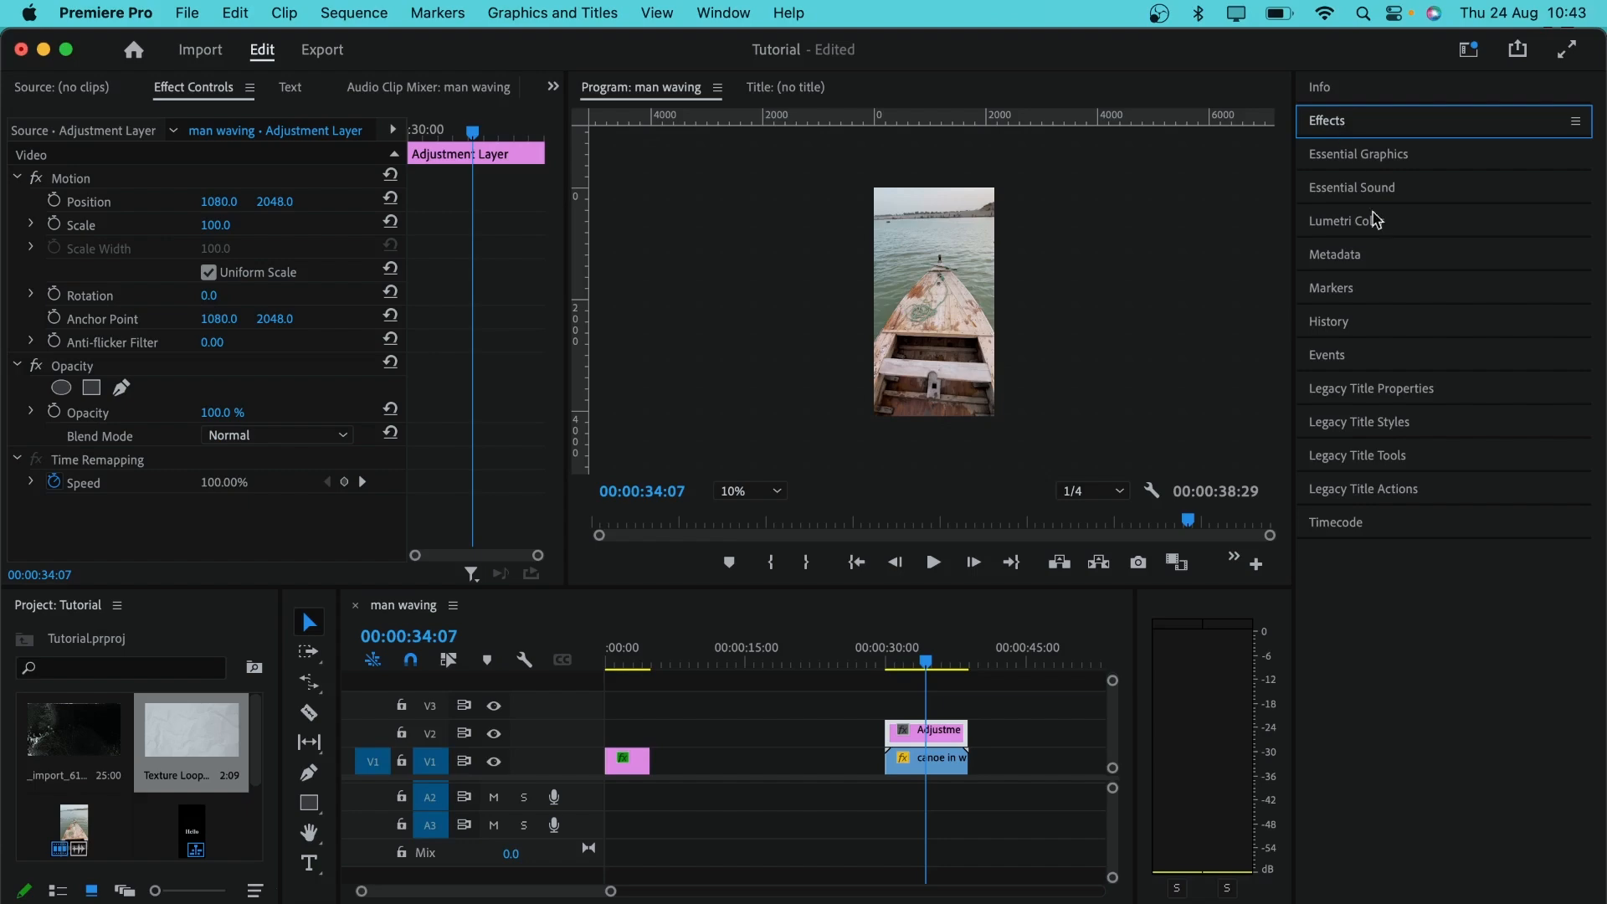
left_click(1377, 220)
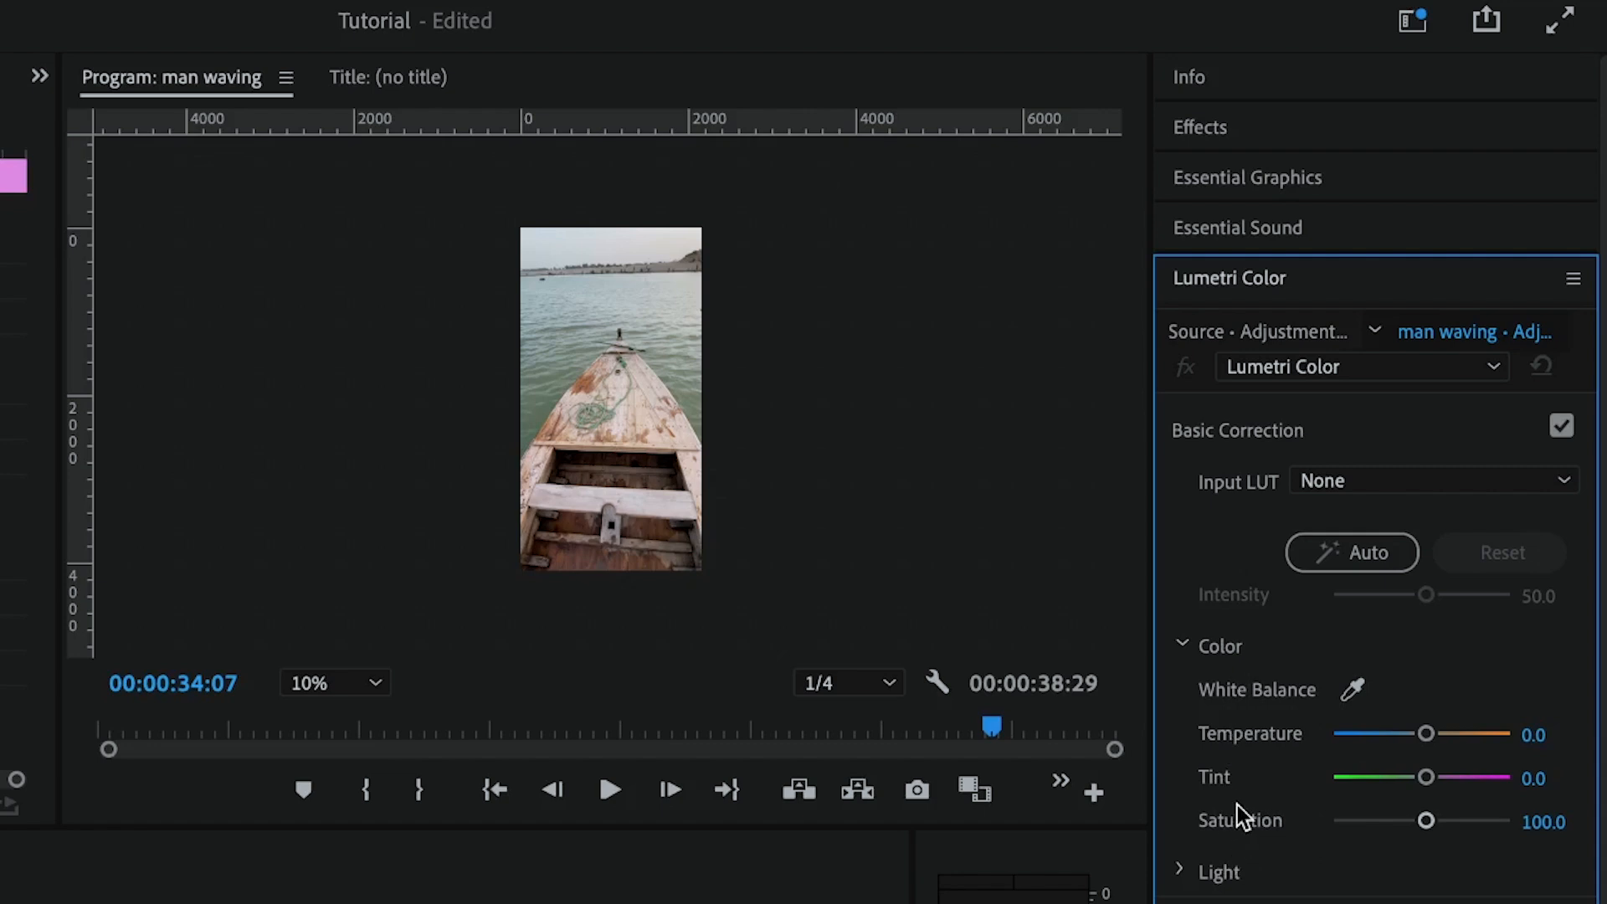
left_click_drag(1425, 777, 1407, 778)
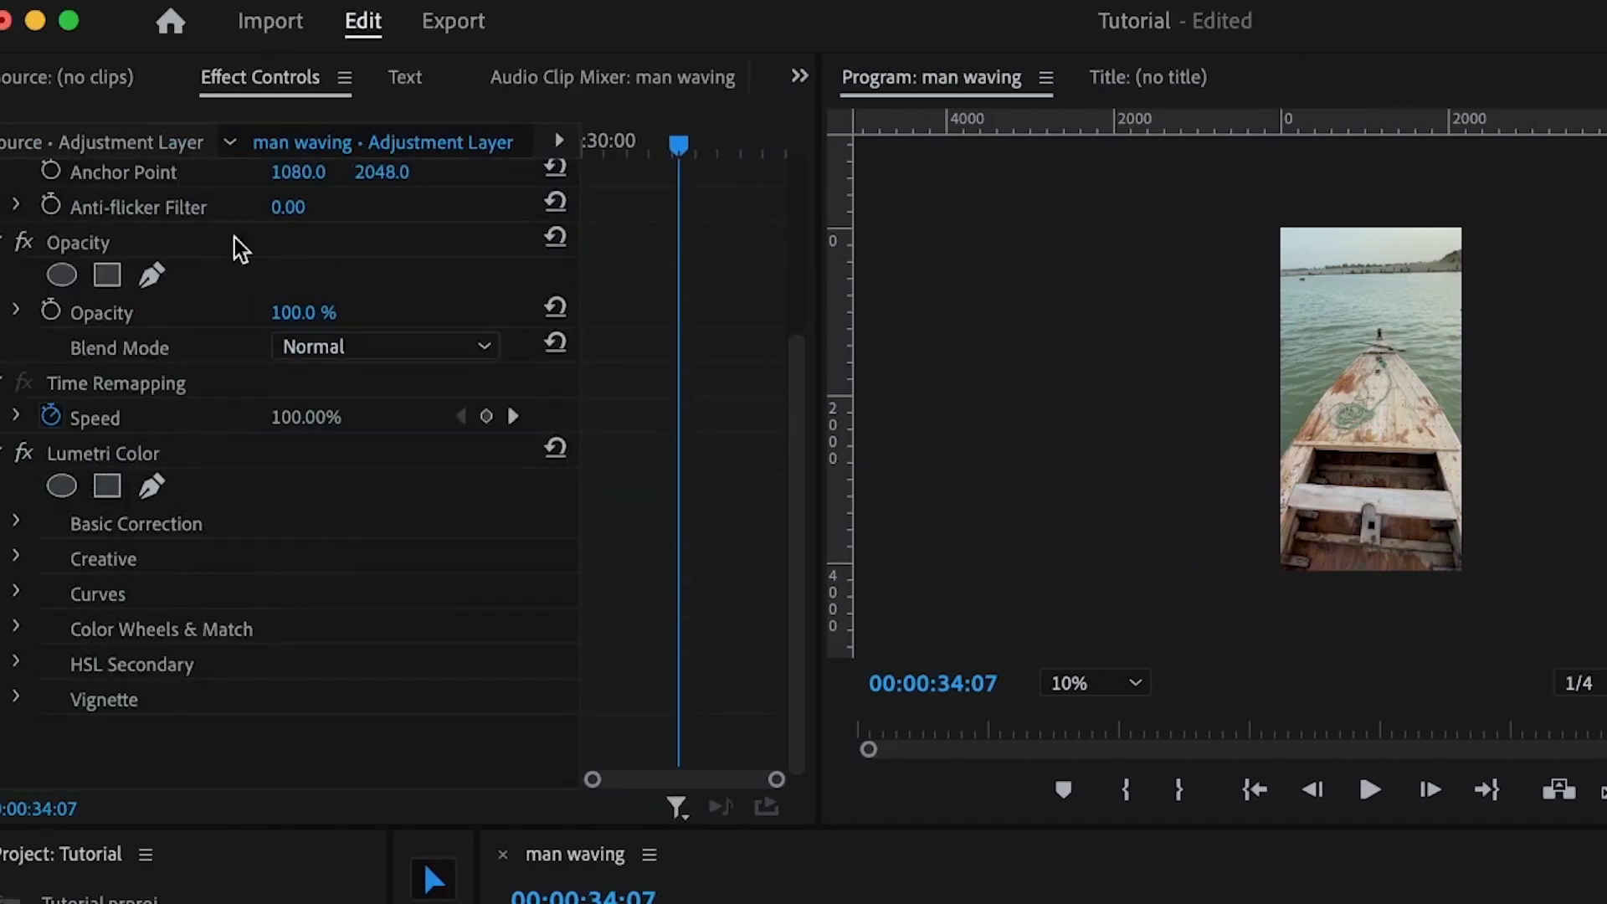
- Expand Lumetri Color's Basic Correction settings and start keyframing the Tint at 00:00:31:25
left_click(17, 522)
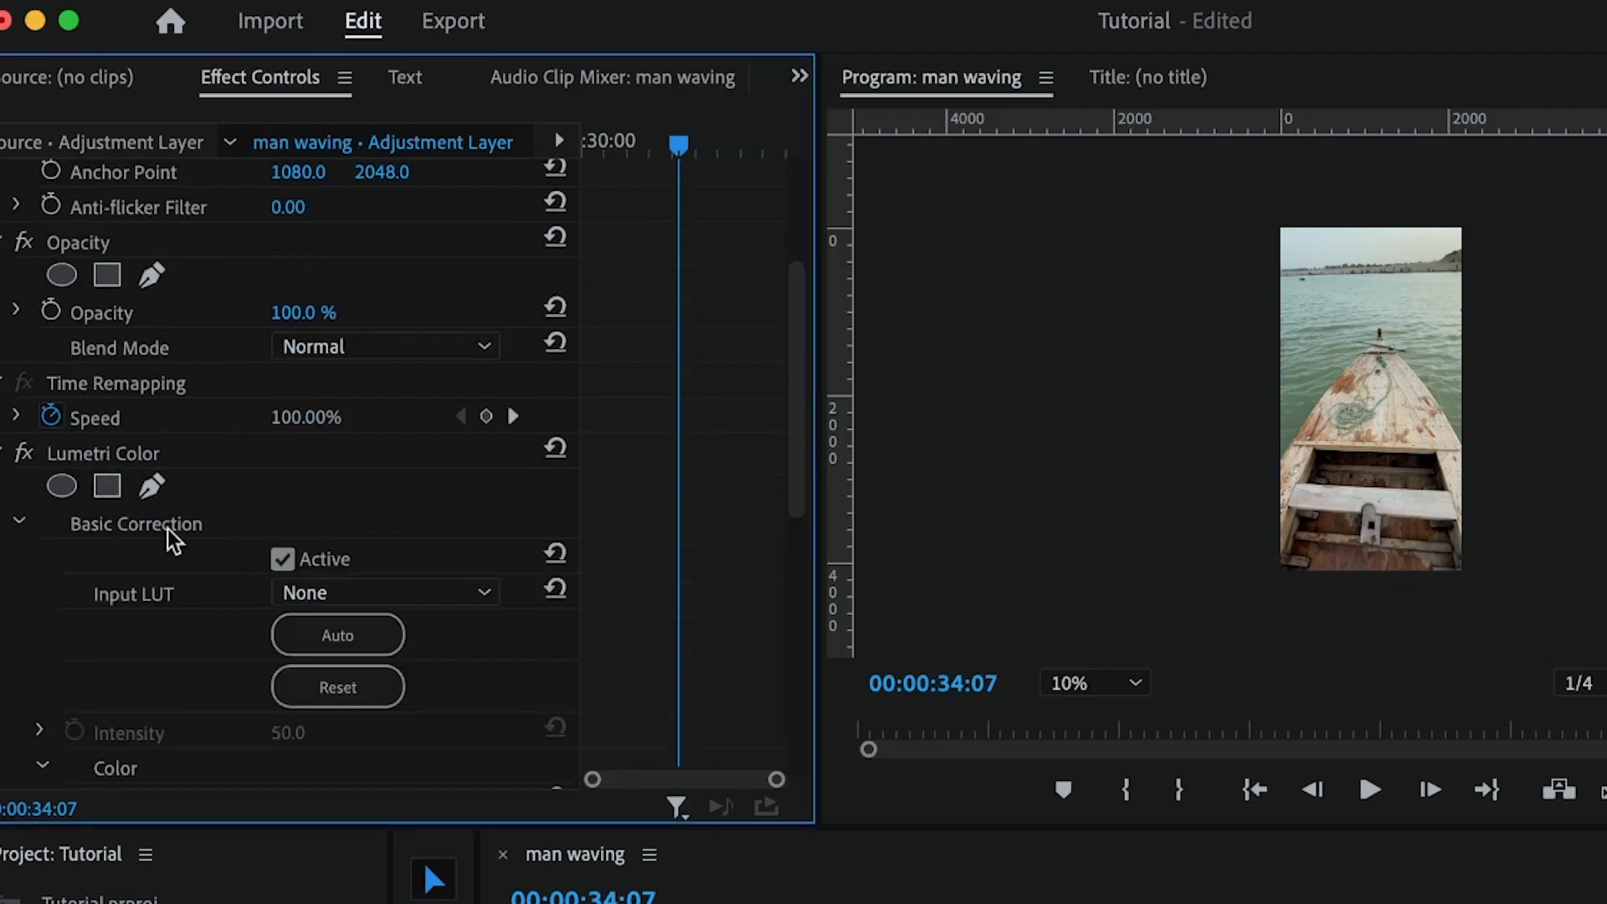
scroll(162, 539, "down", 5)
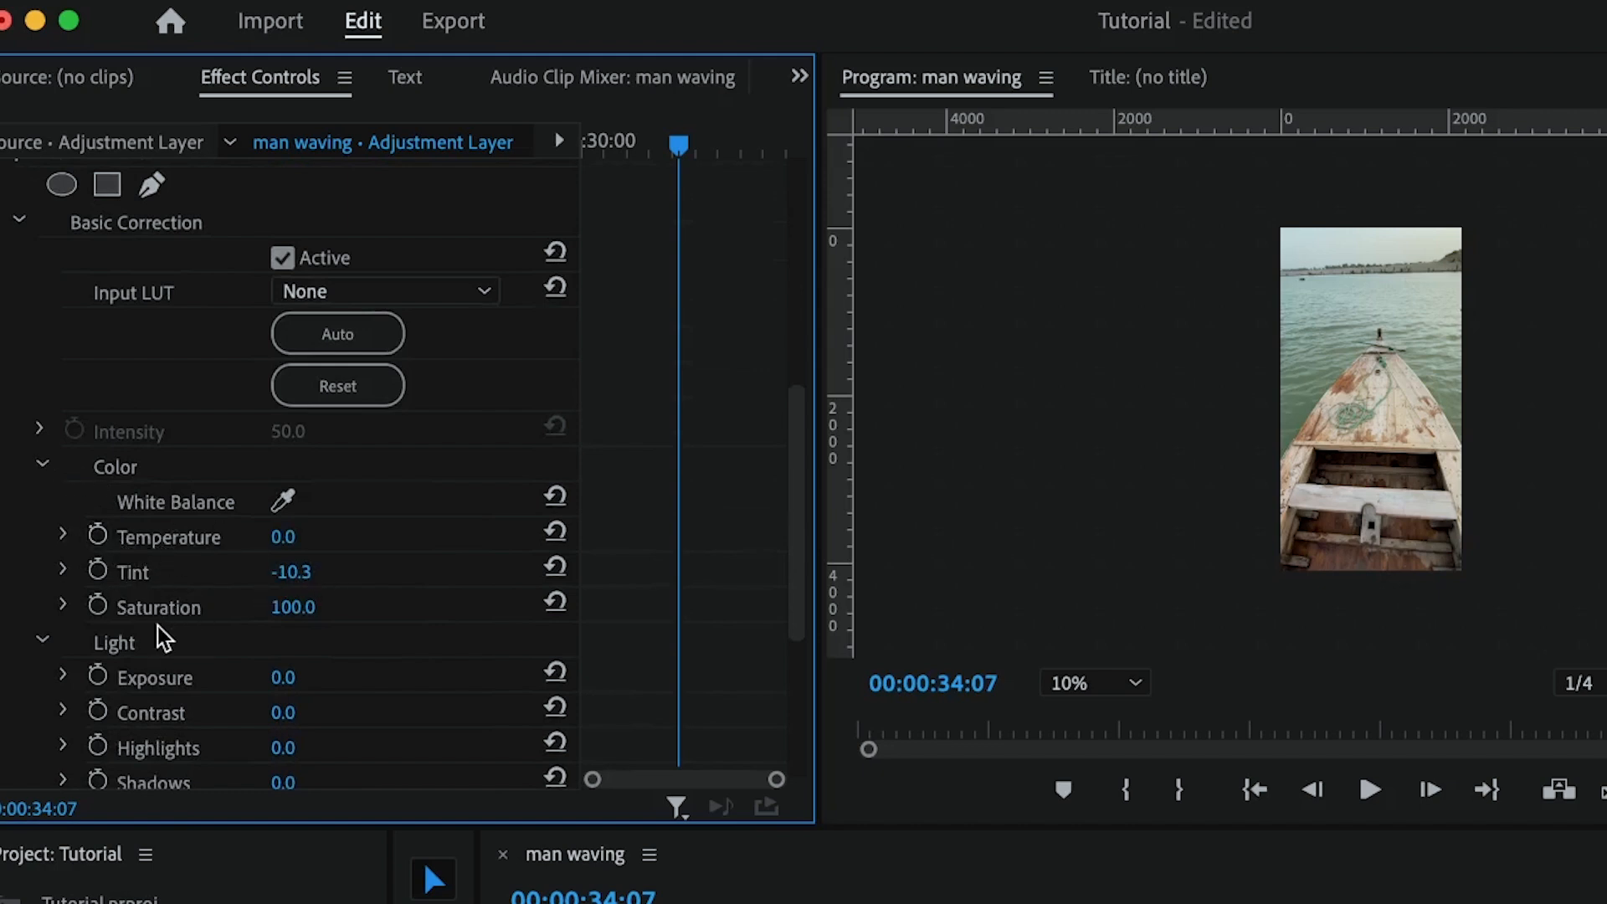
left_click_drag(1358, 749, 1328, 750)
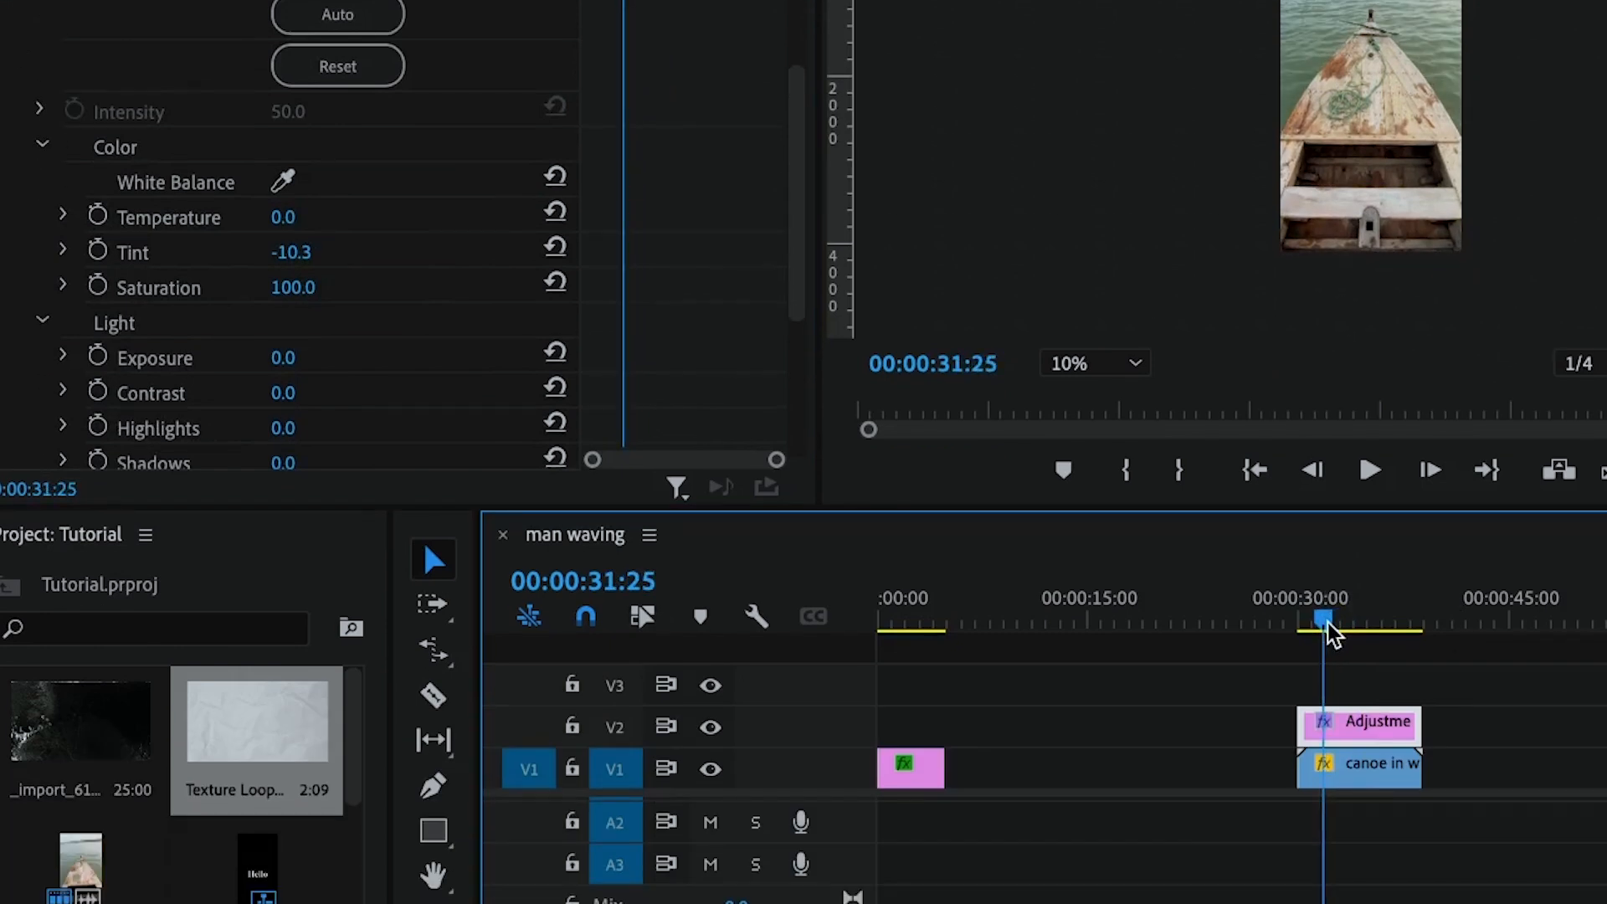
left_click(99, 474)
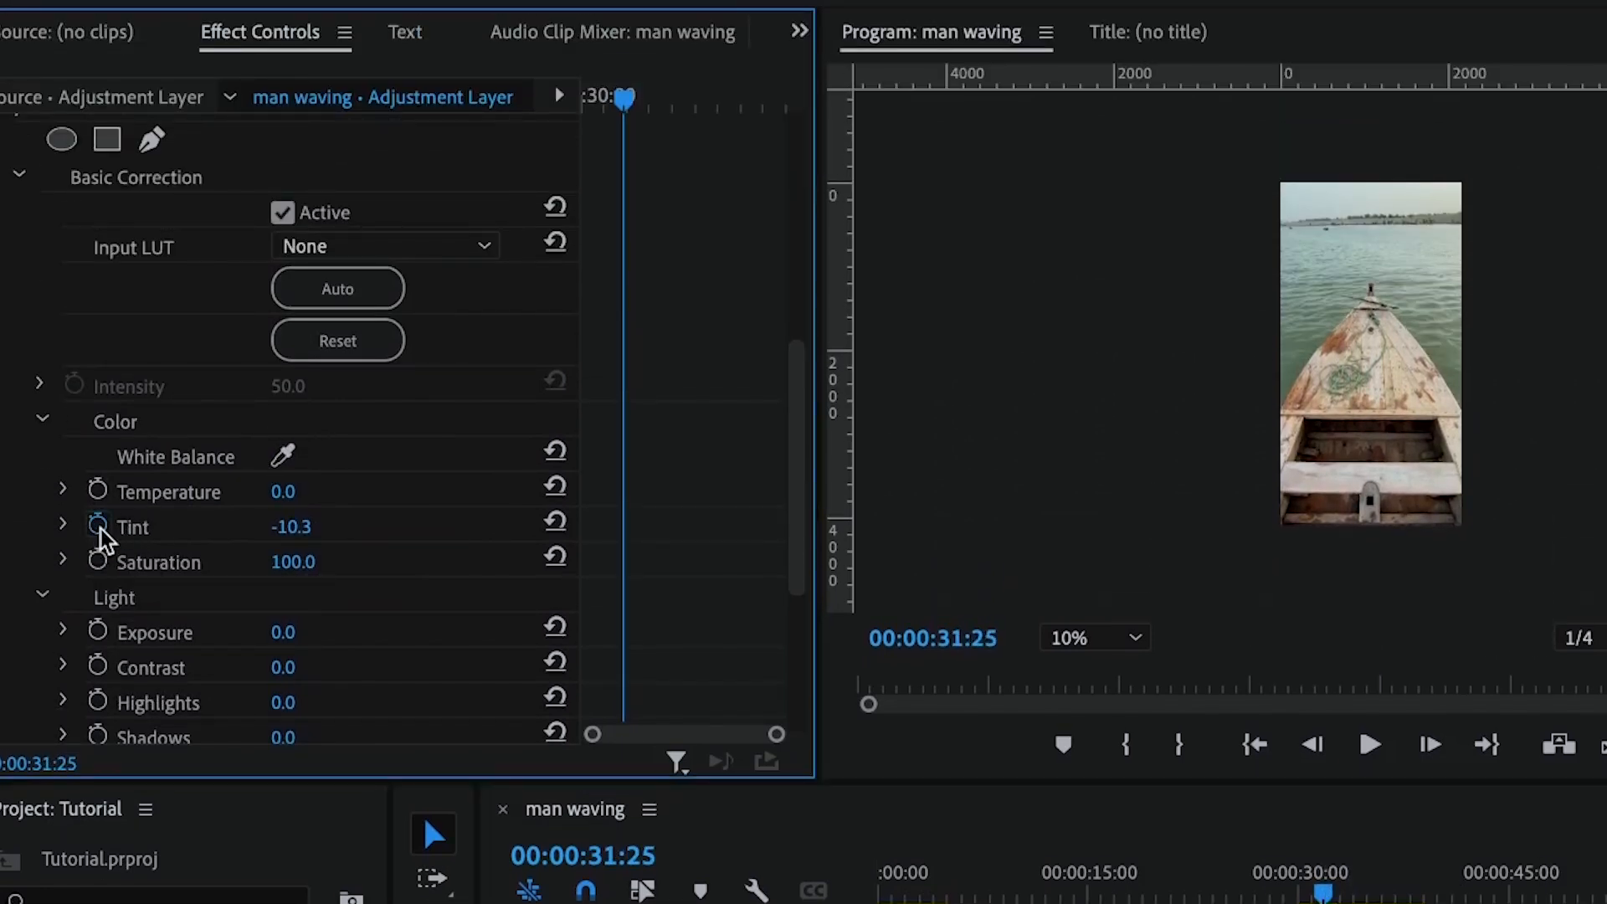
left_click(98, 528)
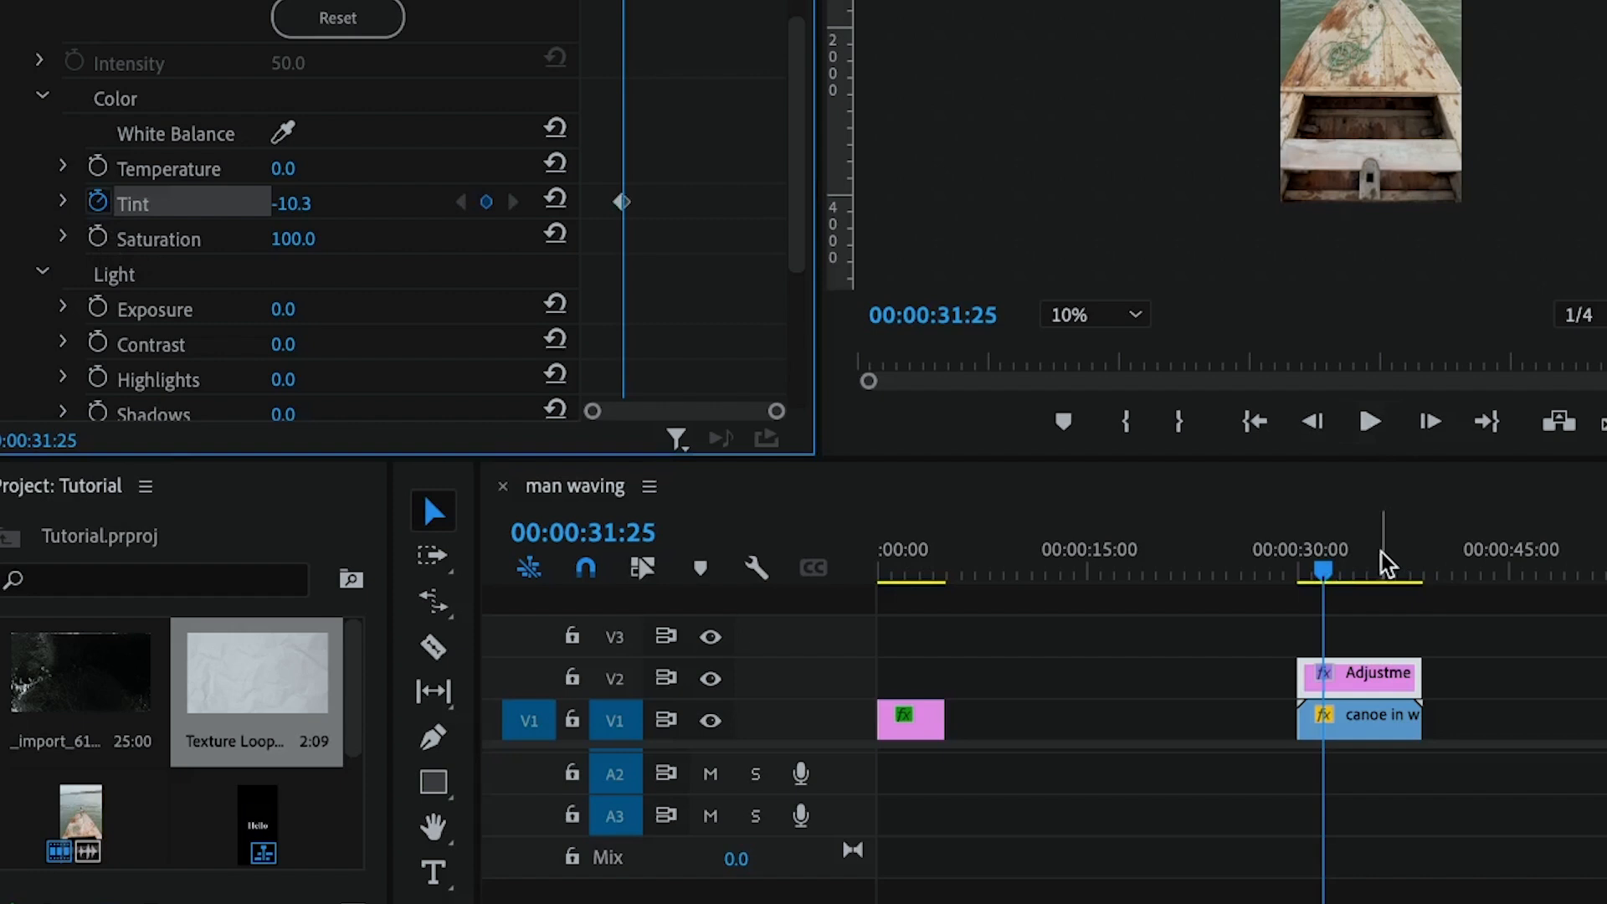
- Add a Tint keyframe of 77.7 at 00:00:35:05 and change the keyframe at 00:00:31:25 to -62.3
left_click(1375, 567)
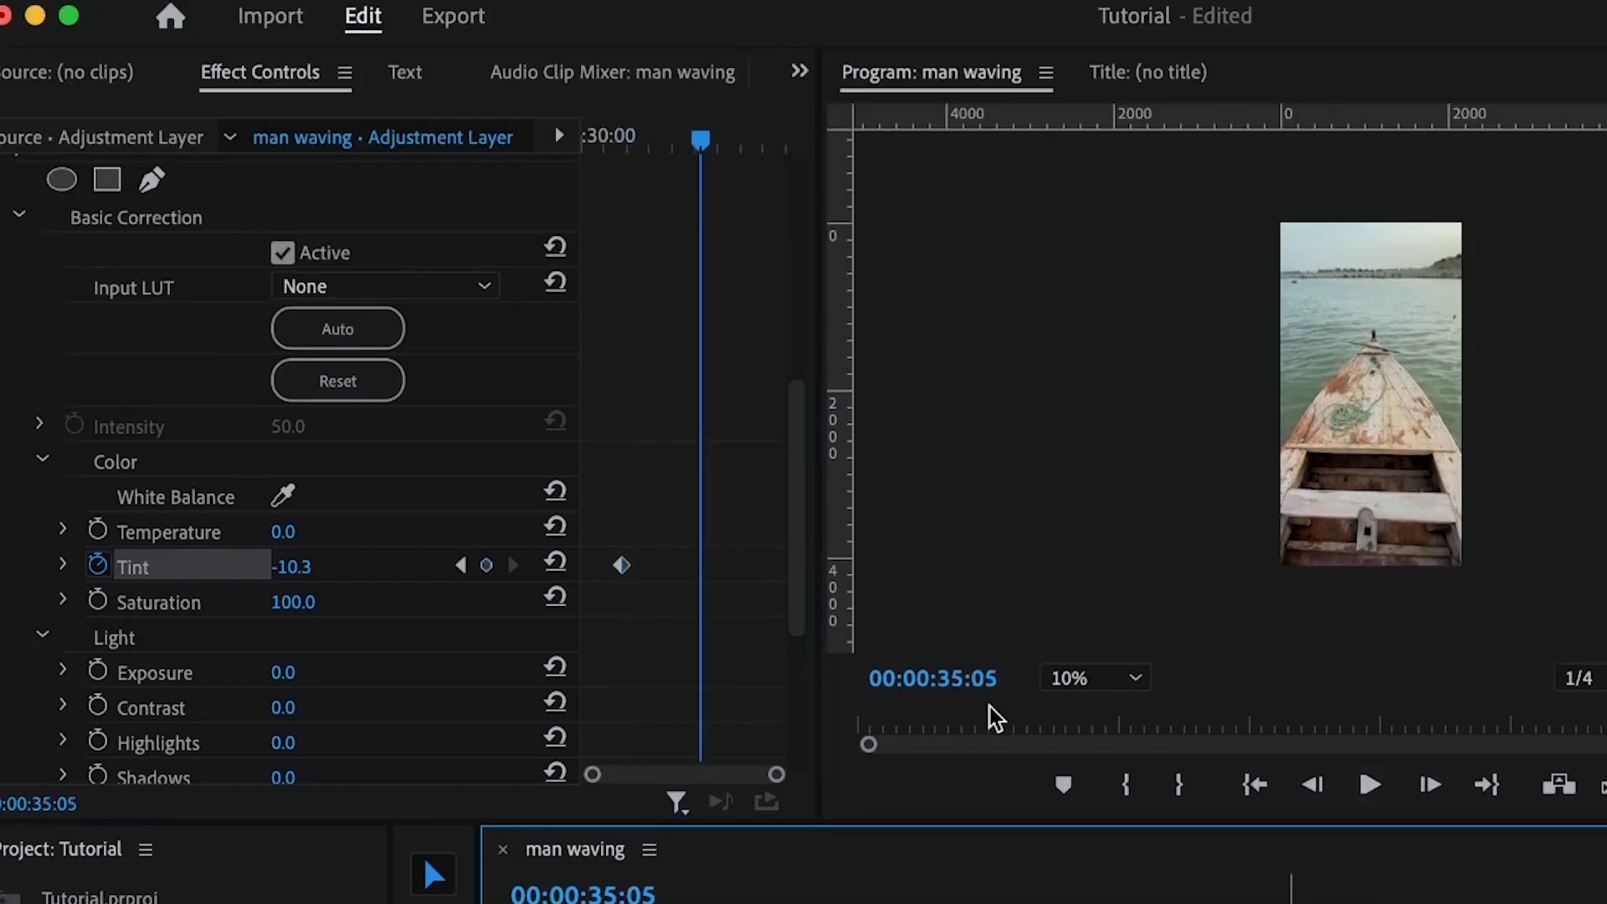
left_click(487, 566)
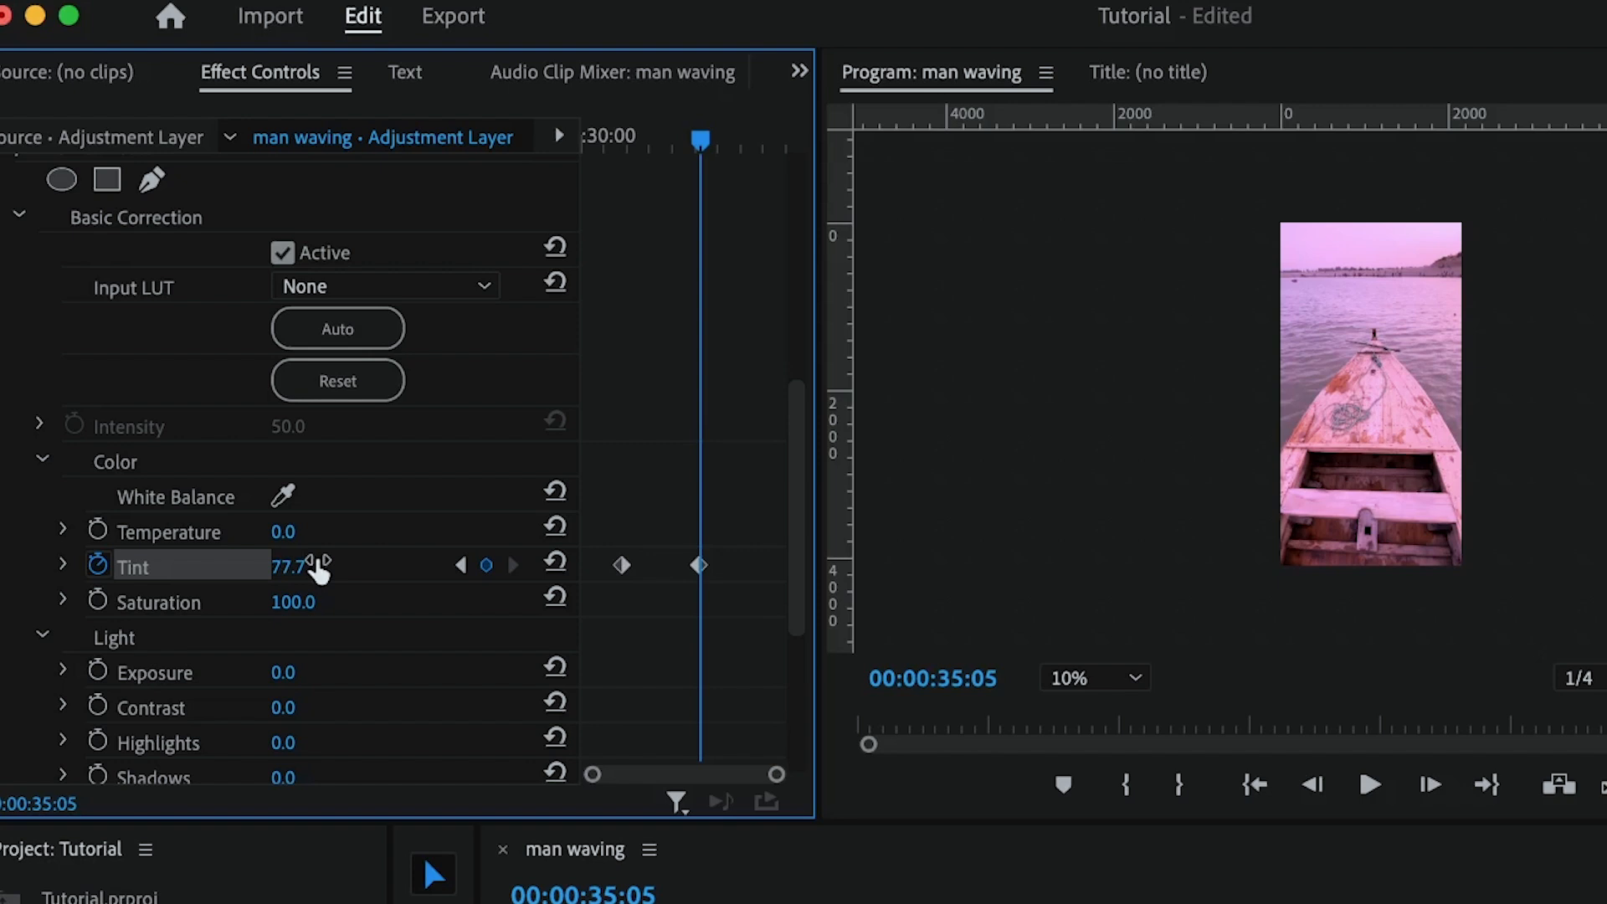
left_click(462, 566)
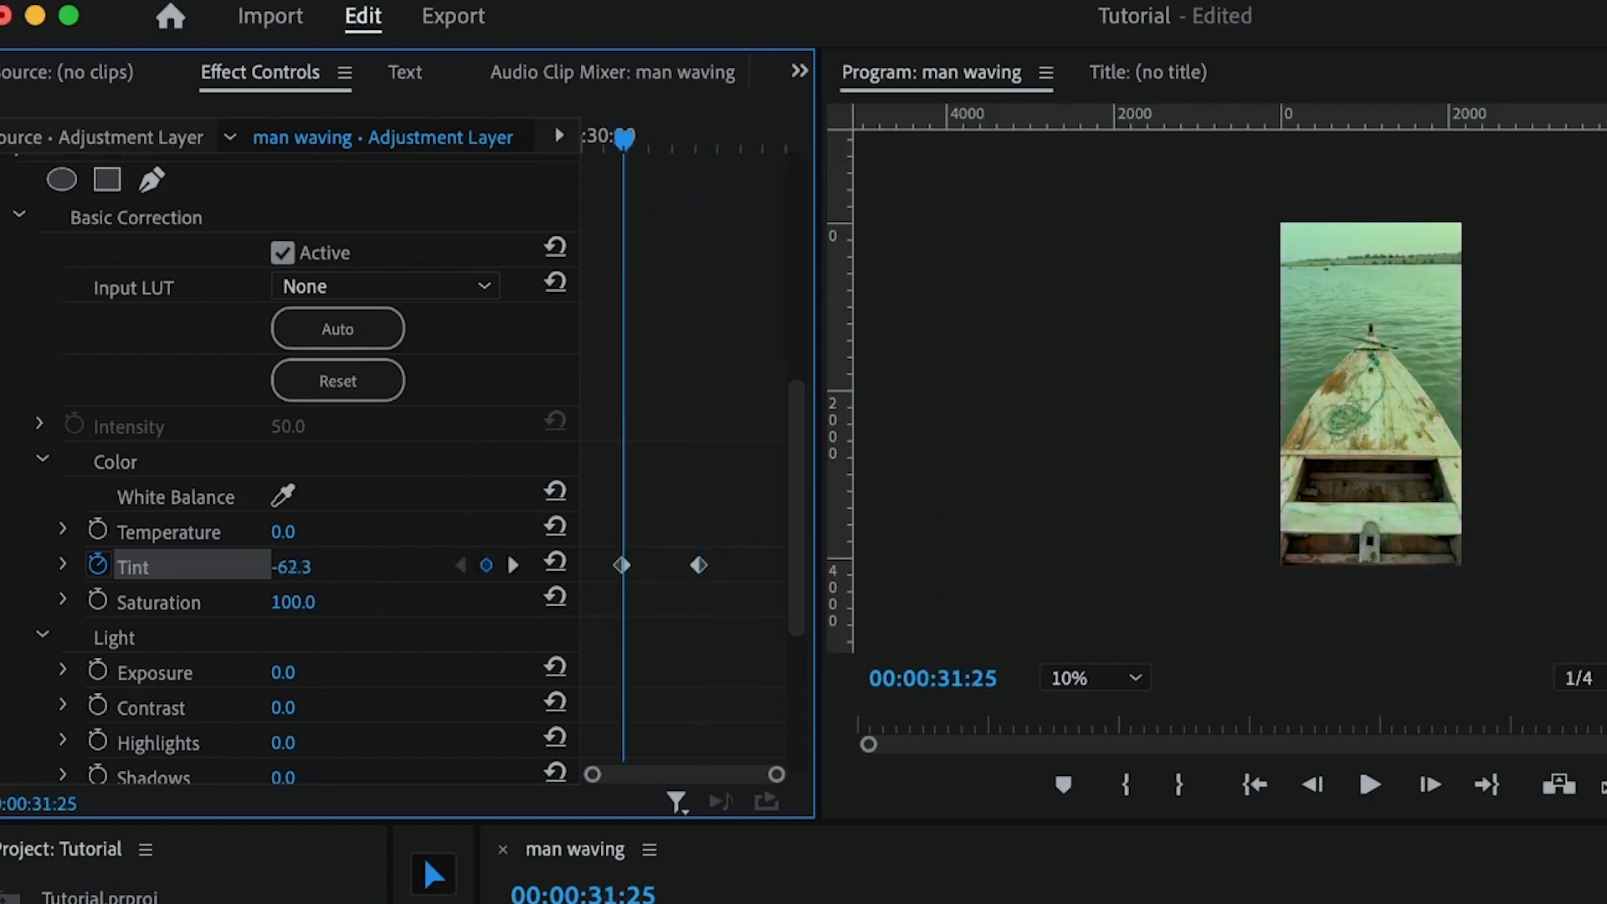